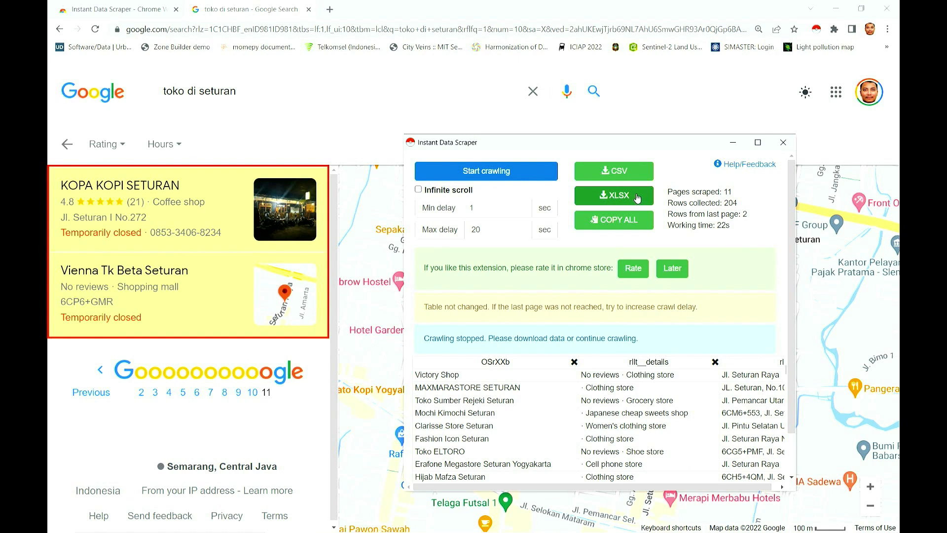
Step: Download the scraped store list as XLSX and open it in Excel, recovering its content and enabling editing
left_click(637, 198)
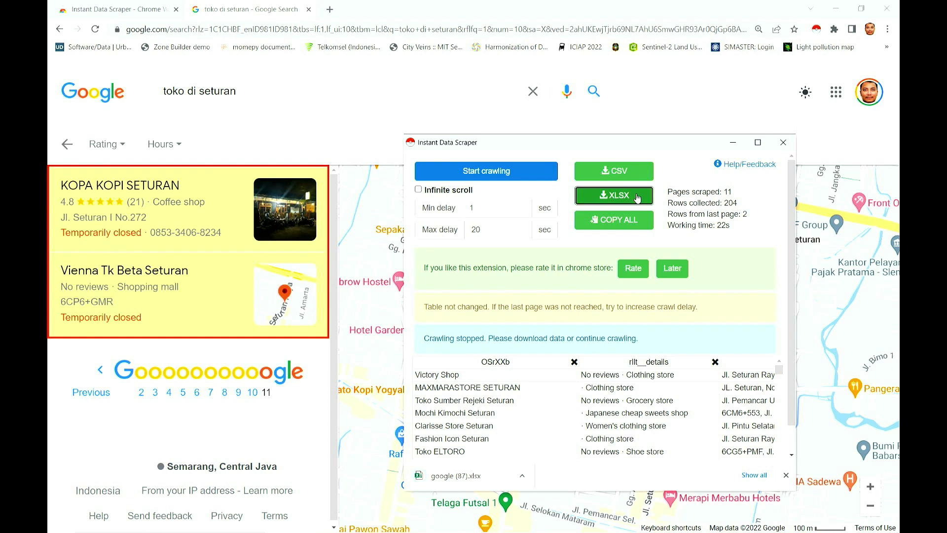
left_click(459, 479)
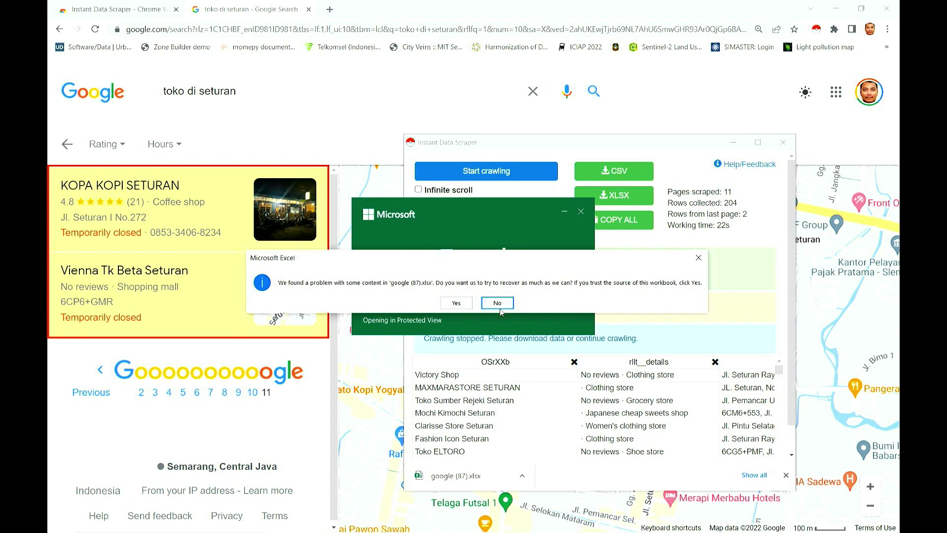
left_click(456, 303)
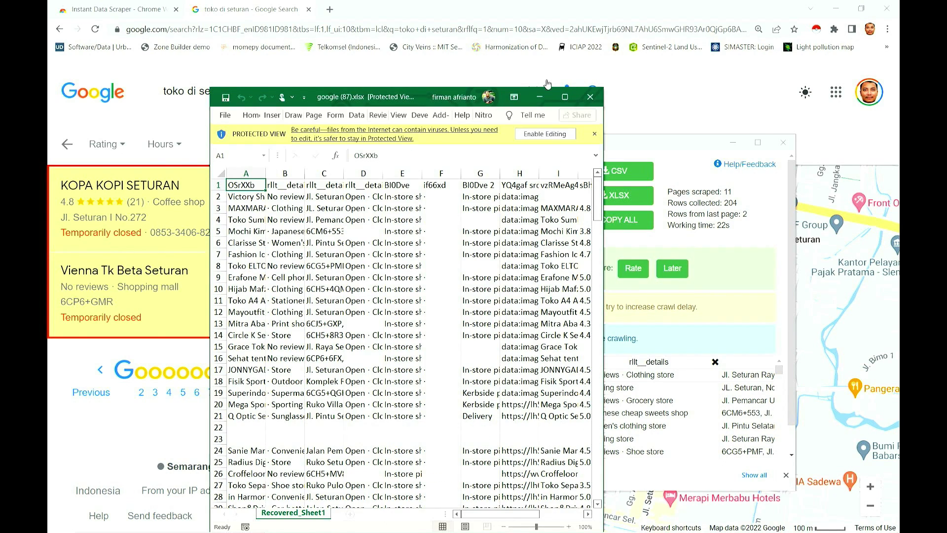
left_click(552, 102)
left_click(510, 45)
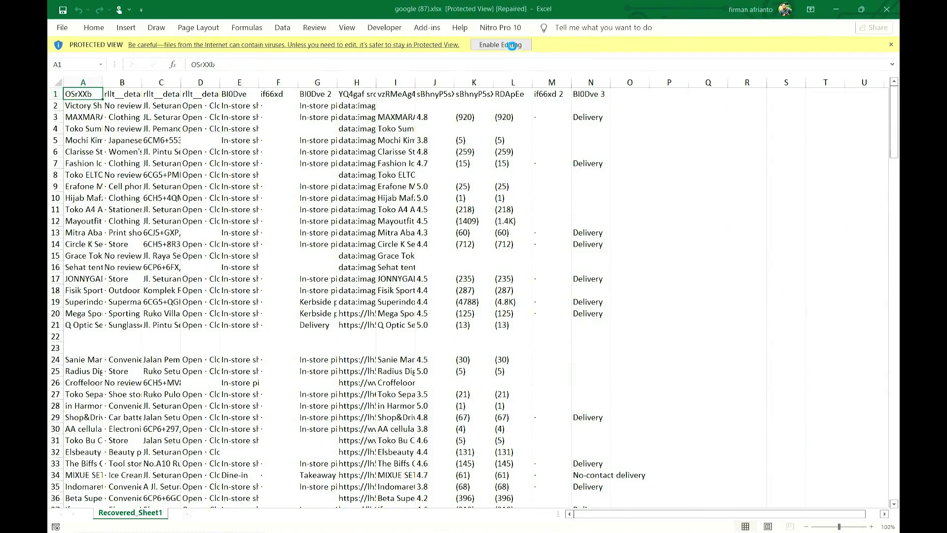
left_click(829, 270)
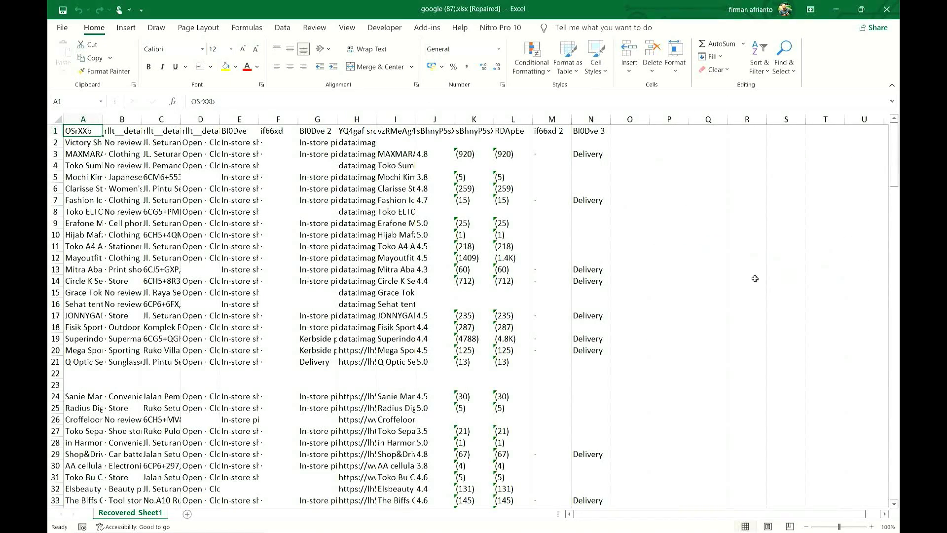
Step: Adjust the widths of columns A to E so the store names, types and addresses are readable
double_click(102, 119)
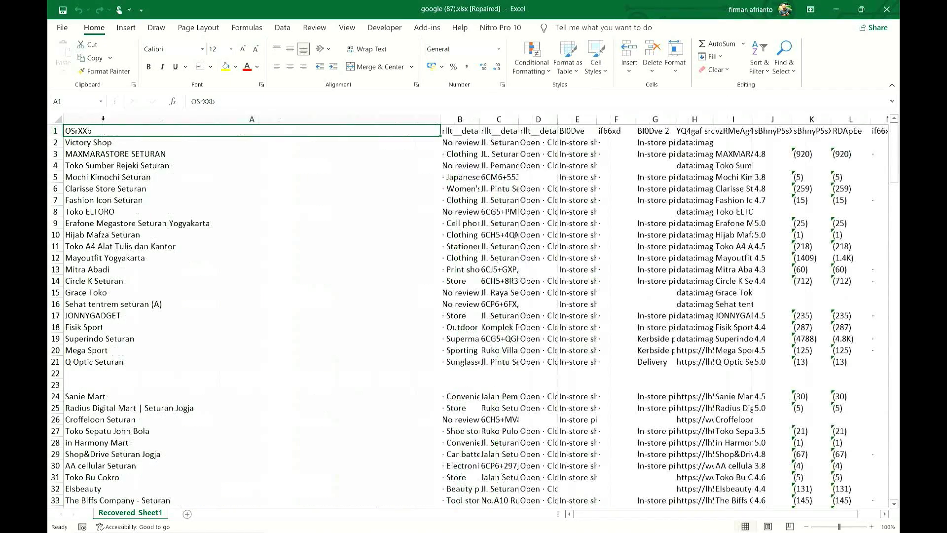
left_click_drag(440, 120, 593, 116)
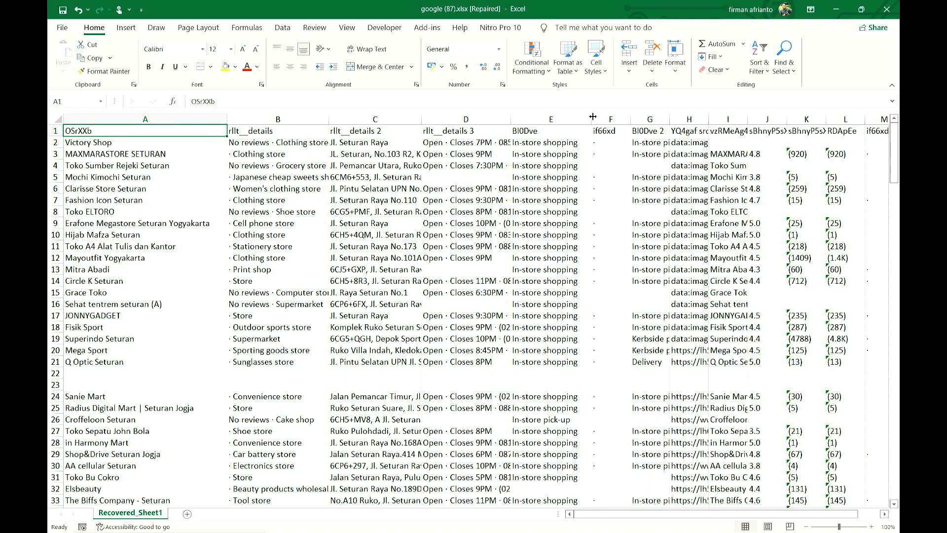
scroll(593, 117, "up", 9)
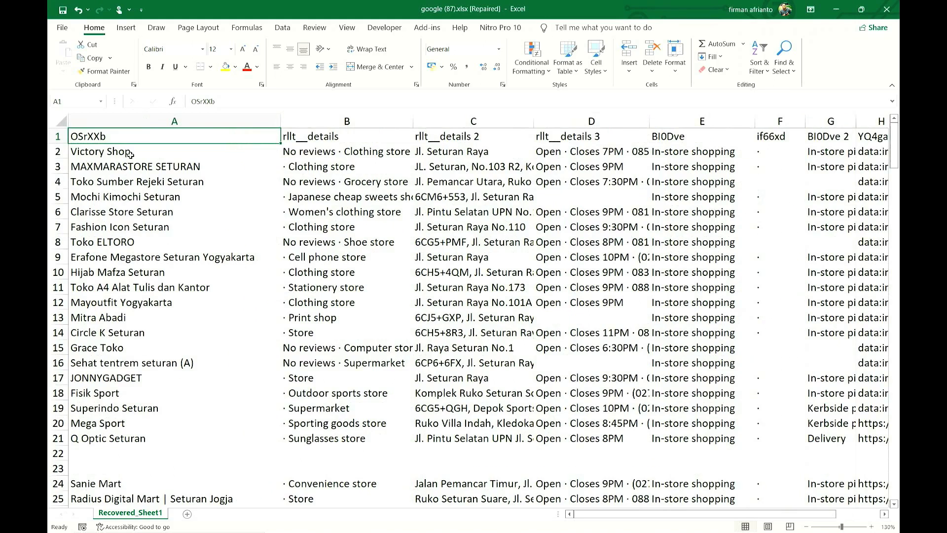
scroll(130, 155, "up", 3)
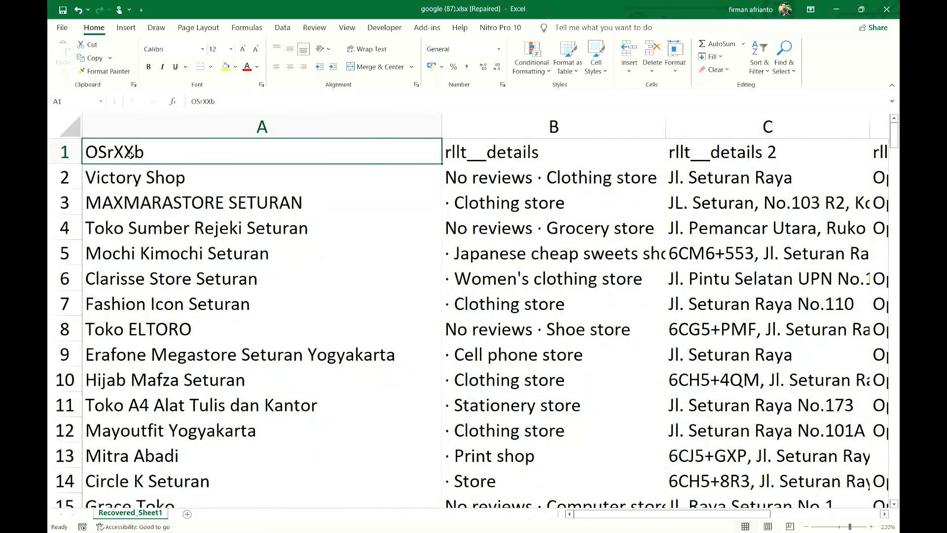
Step: Switch to Chrome, reopen the full places list for "toko di seturan" and launch Instant Data Scraper on it
key("alt+Tab")
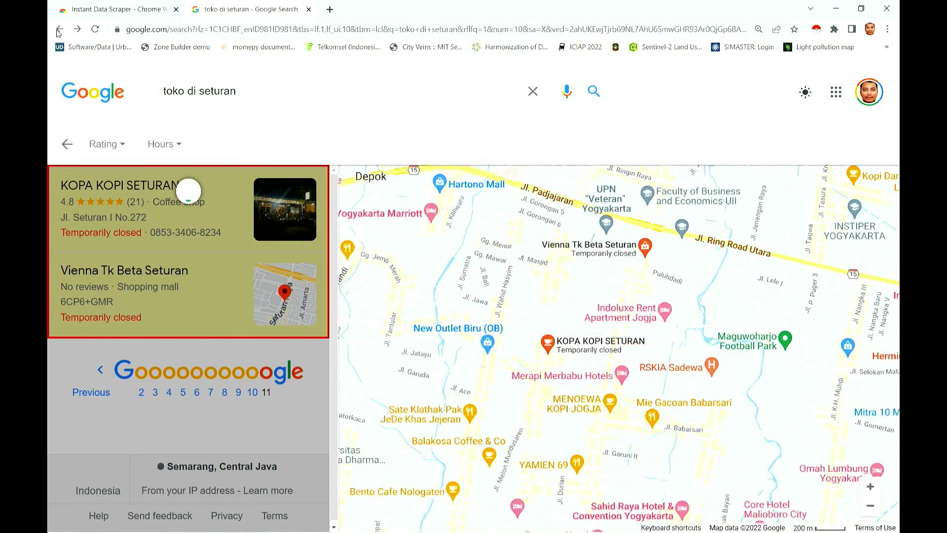
left_click(61, 29)
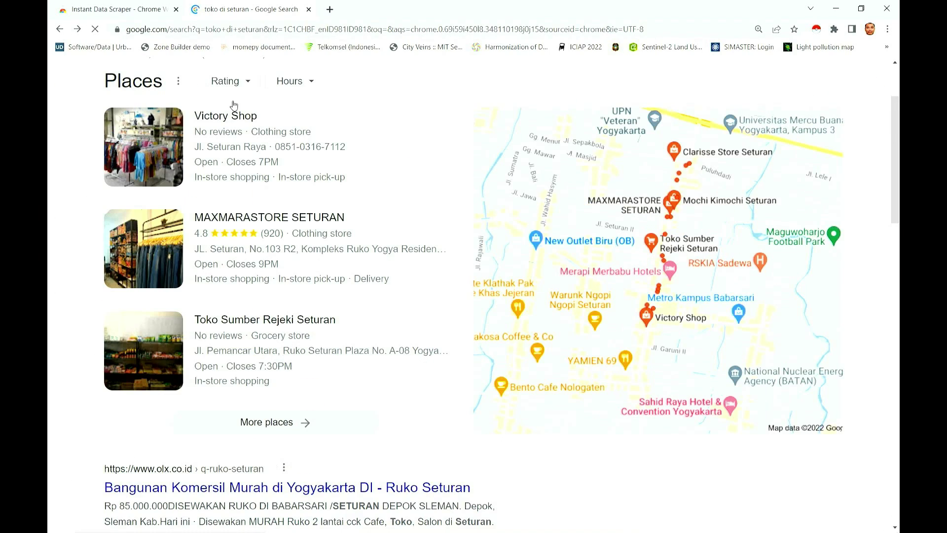
left_click(306, 422)
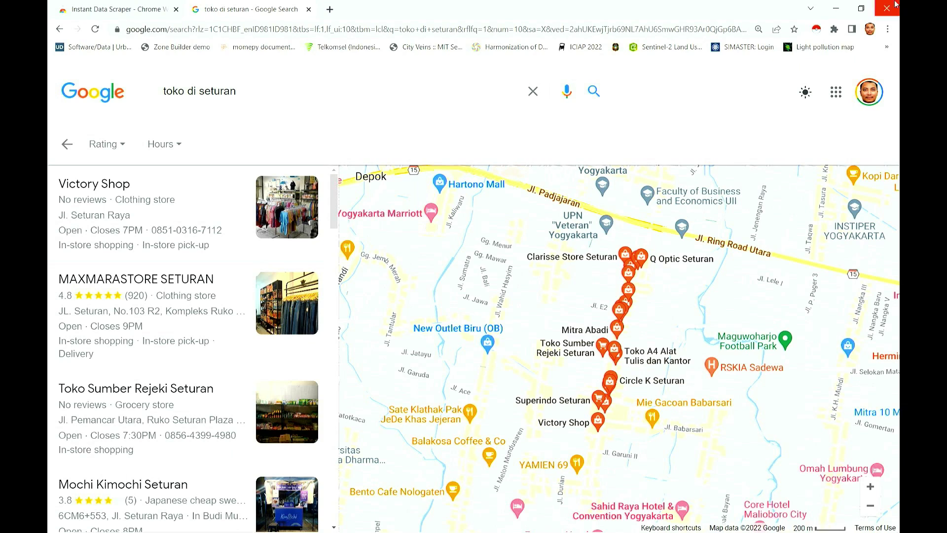
left_click(816, 31)
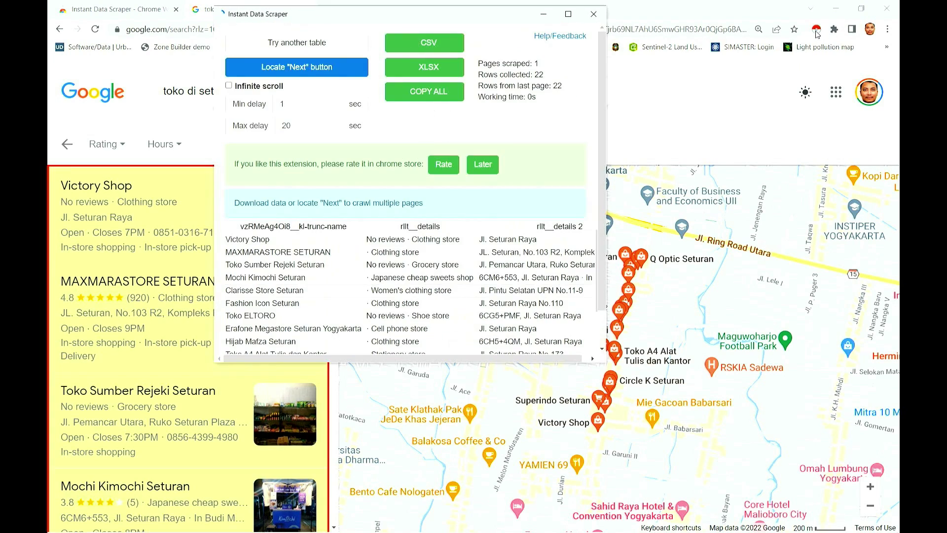
left_click_drag(358, 20, 641, 135)
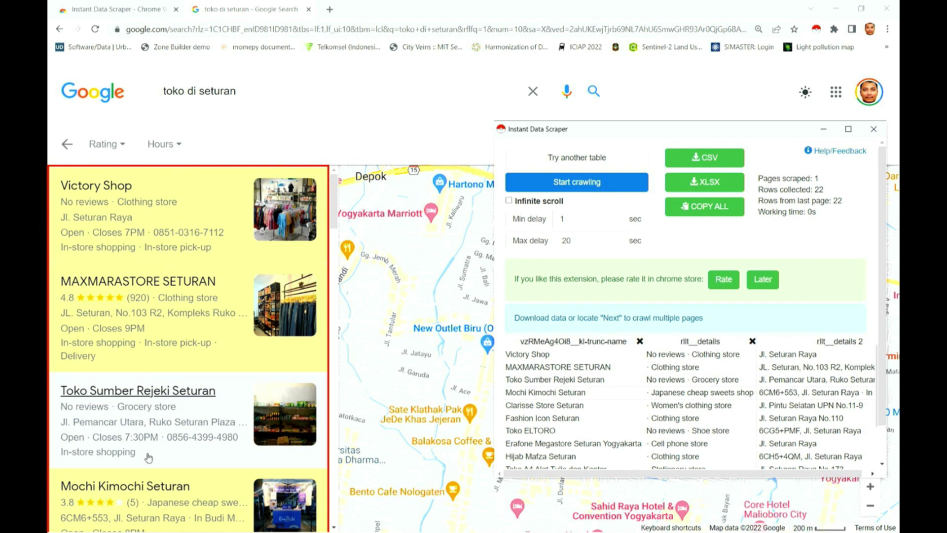
Step: Cycle through the detected tables until the full store list is selected again, and review its scraped rows
left_click(582, 159)
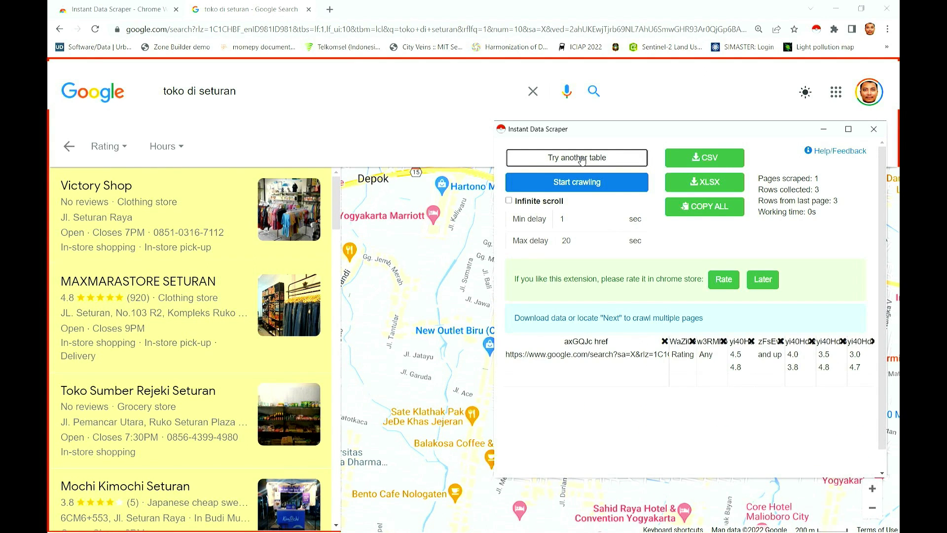
left_click(582, 159)
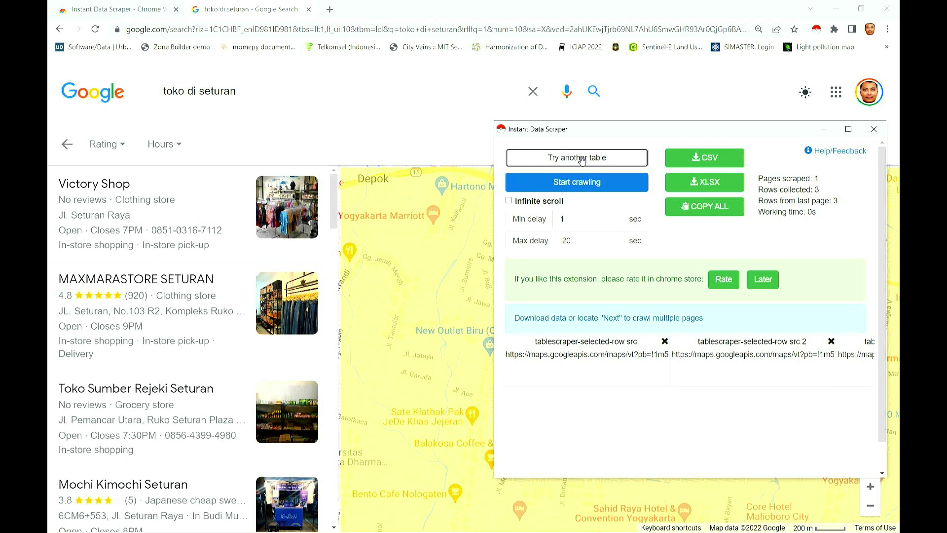
left_click(582, 159)
left_click(583, 160)
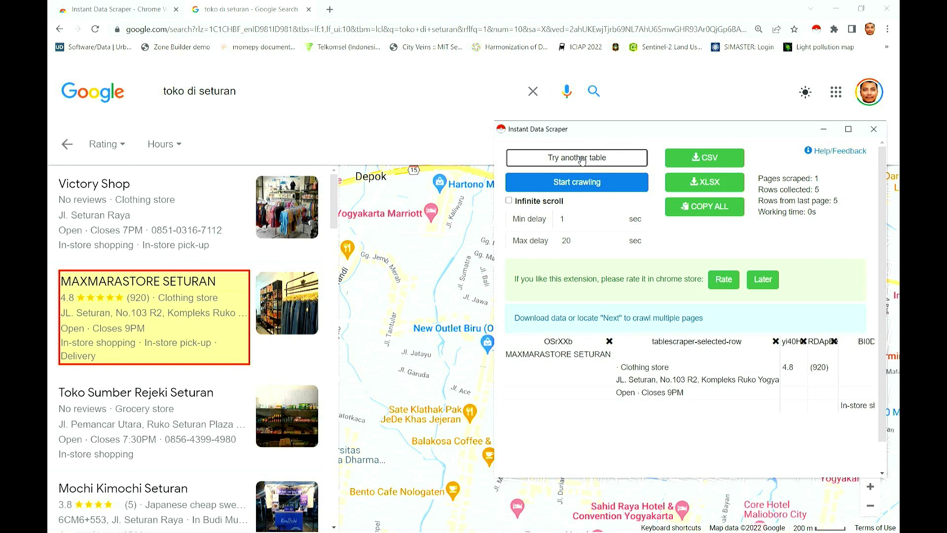
left_click(582, 160)
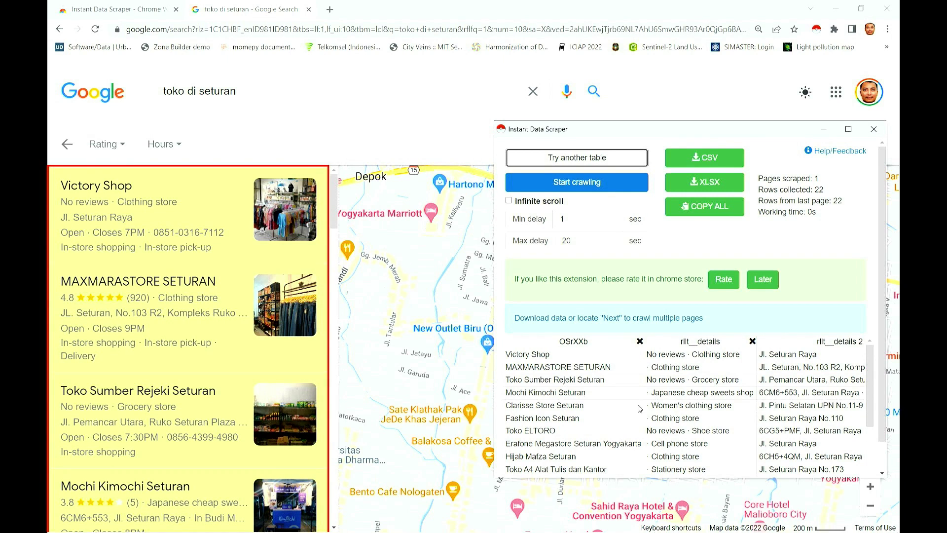
scroll(640, 409, "down", 3)
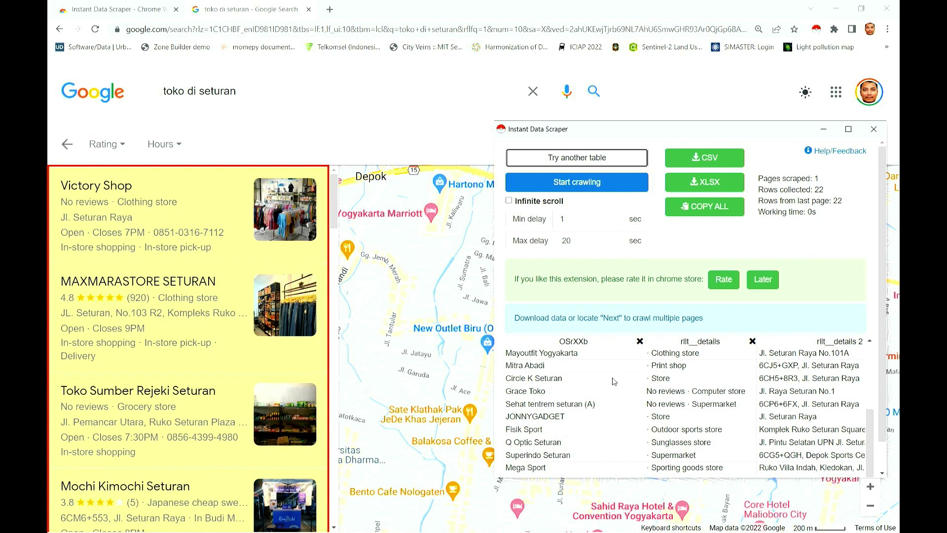
scroll(648, 416, "up", 3)
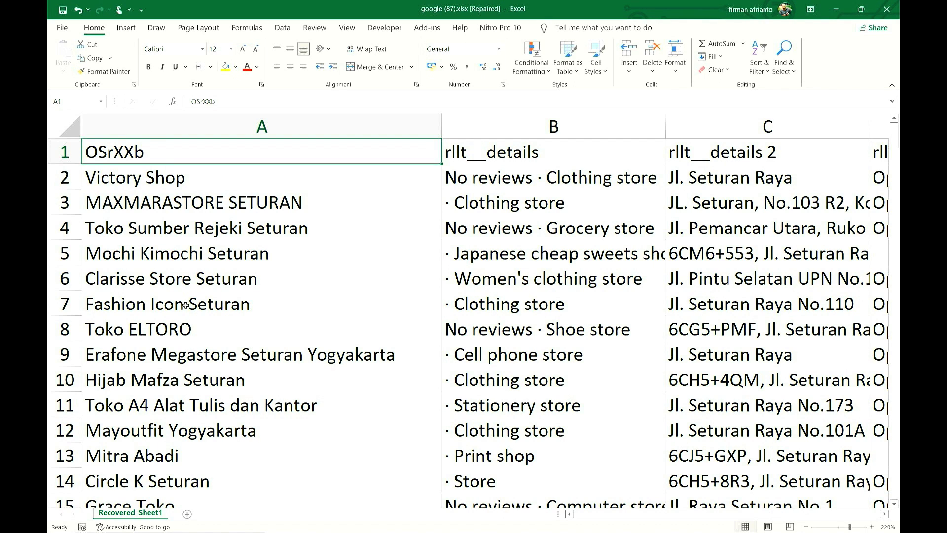
Step: In the Excel workbook, rename the column A header to "Nama" and the column B header to "Jenis"
double_click(230, 100)
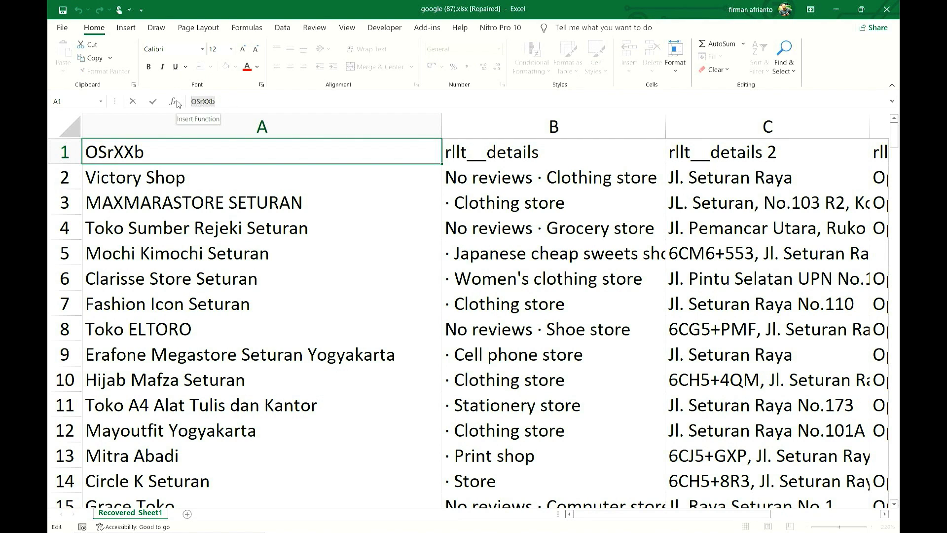
type("Nama")
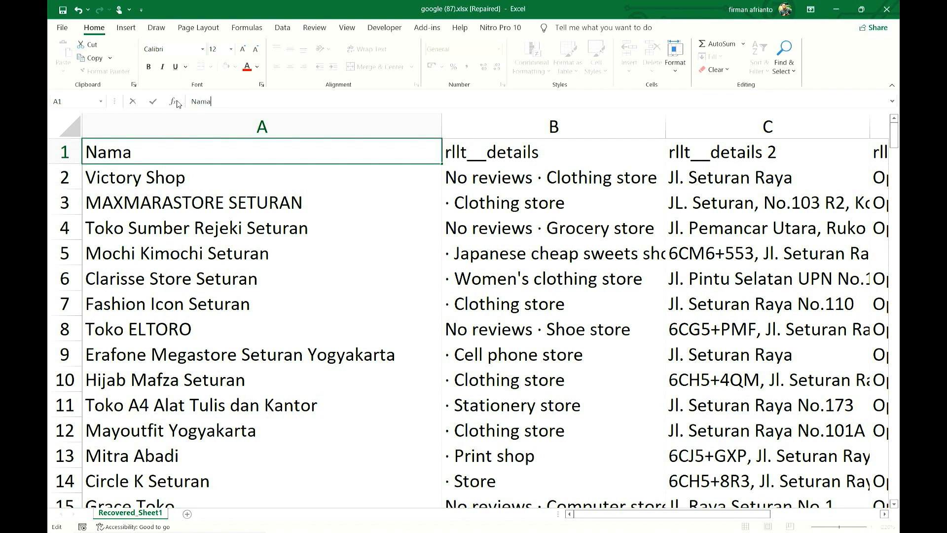
left_click(206, 197)
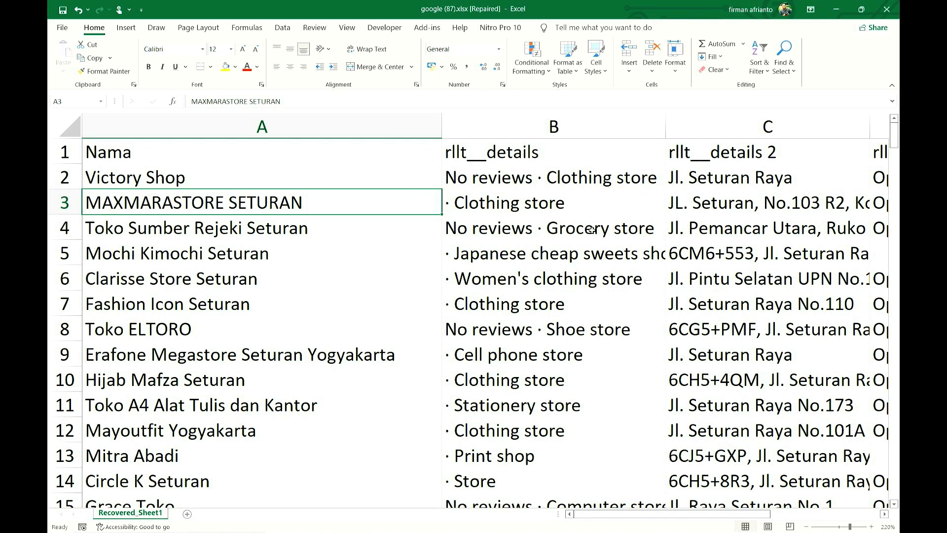
left_click(508, 151)
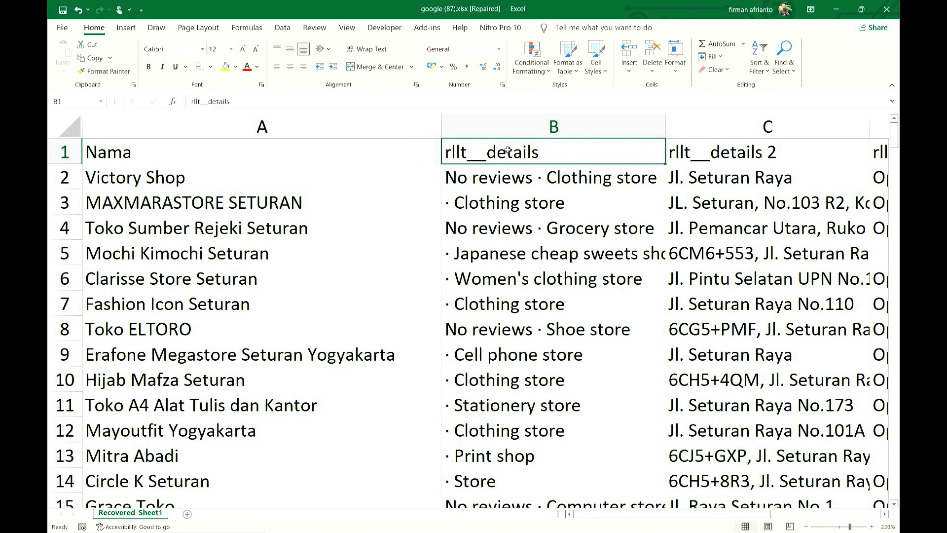
type("Jenis")
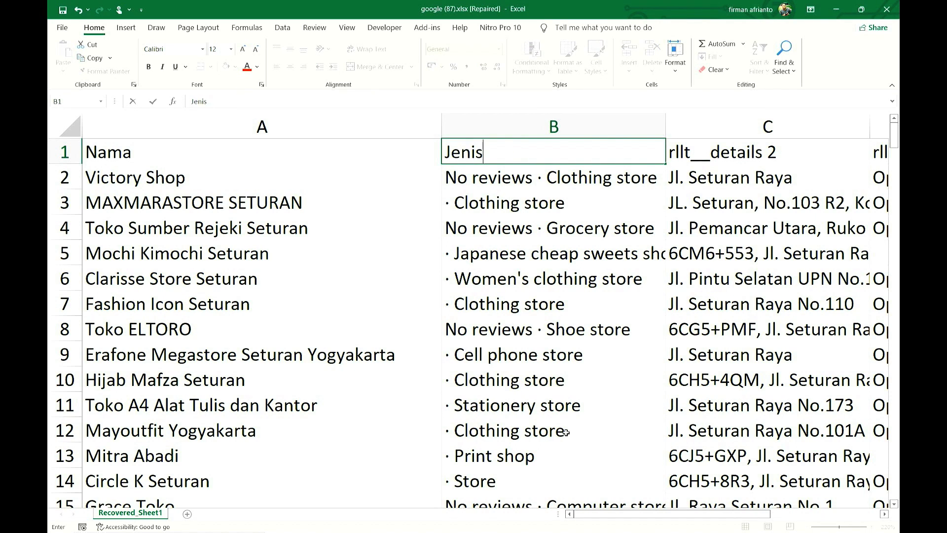
mouse_move(620, 515)
left_mouse_down()
mouse_move(642, 514)
mouse_move(620, 514)
left_mouse_up()
Step: Rename the header of the address column, C, to "Alamat"
left_click(705, 150)
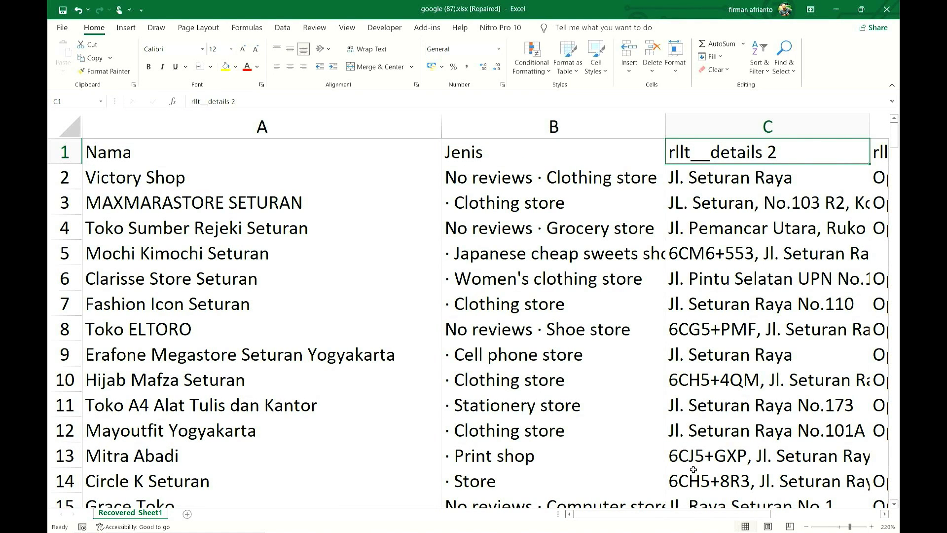
type("Alamat")
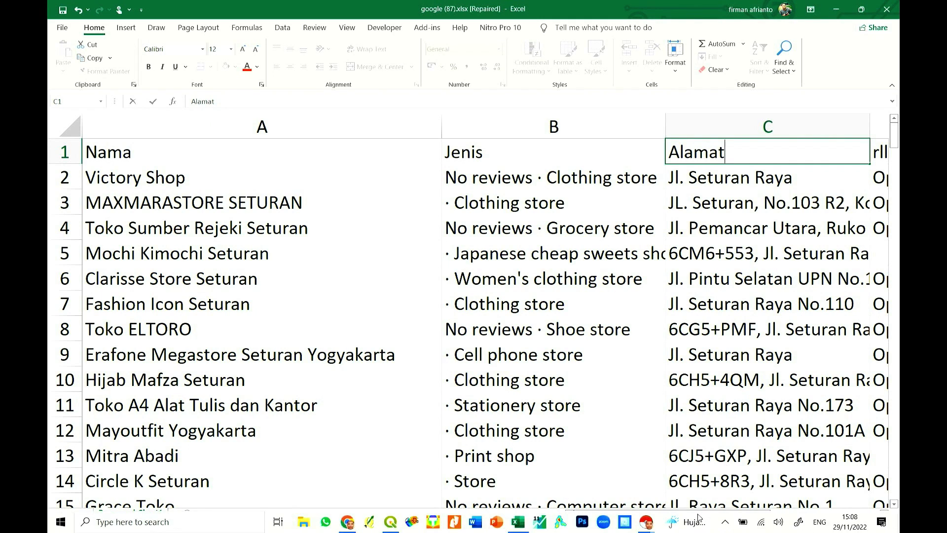
left_click_drag(689, 515, 725, 517)
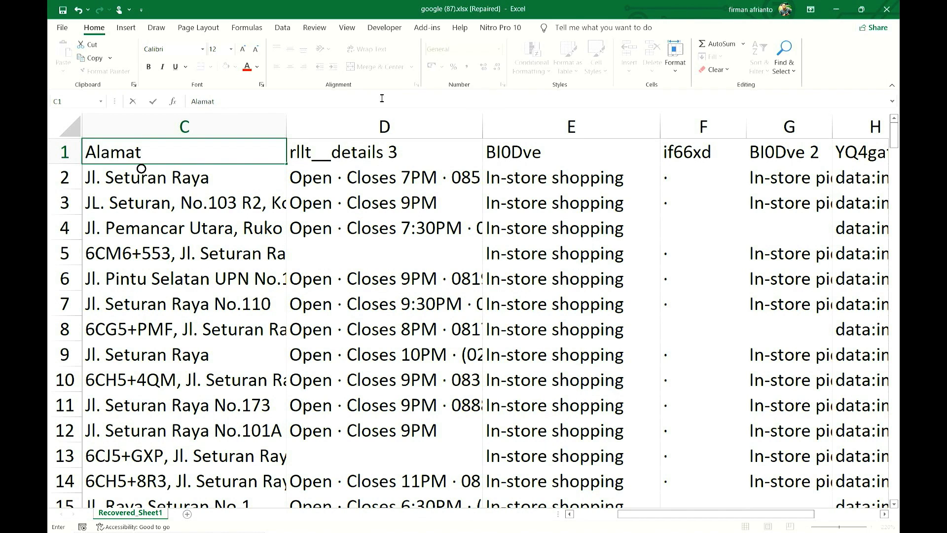
Step: Try to delete the block of scraped columns from D onward, and undo the deletion
left_click(368, 120)
left_click_drag(438, 123, 742, 140)
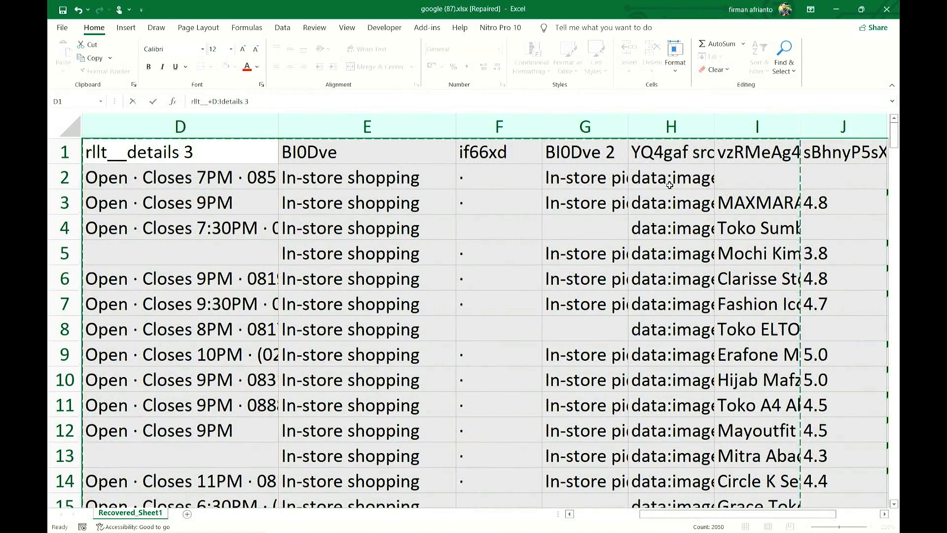
right_click(672, 183)
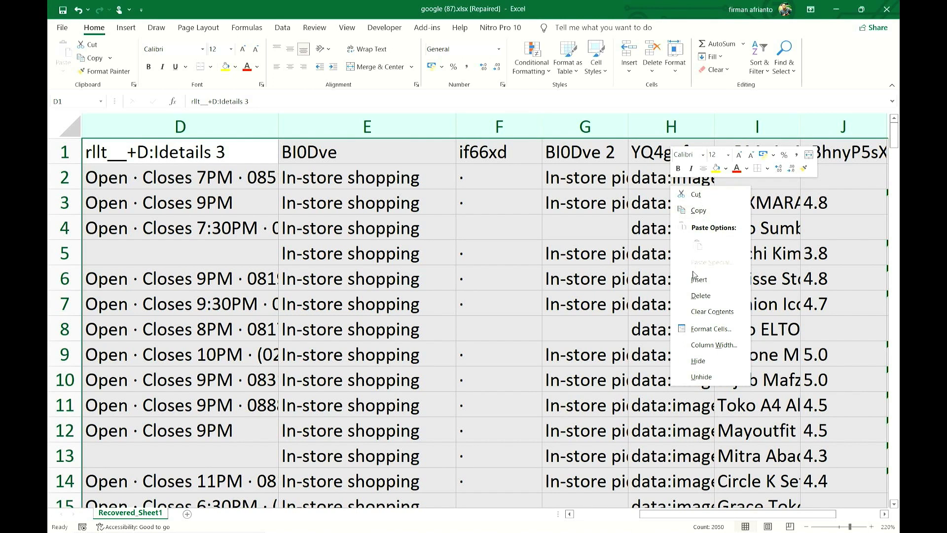
left_click(701, 295)
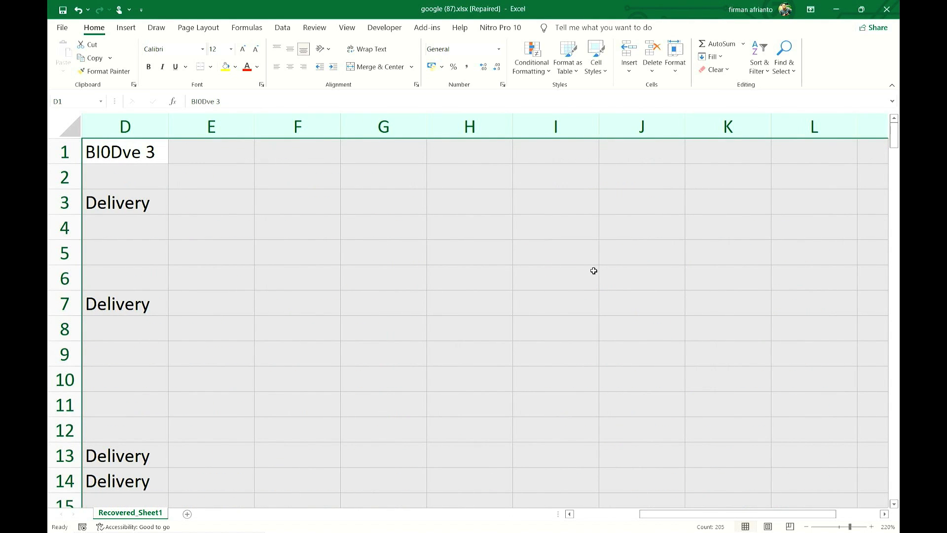
left_click_drag(684, 514, 645, 504)
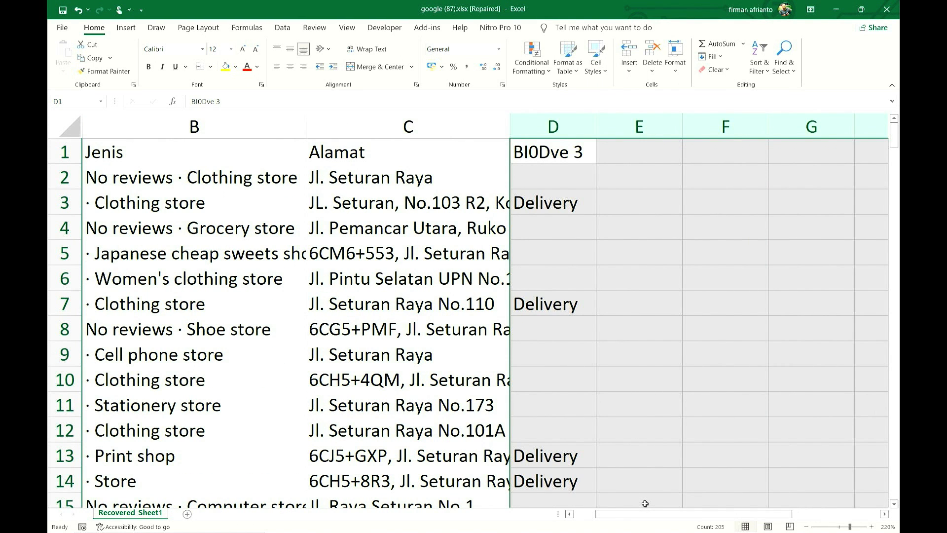
key("ctrl+z")
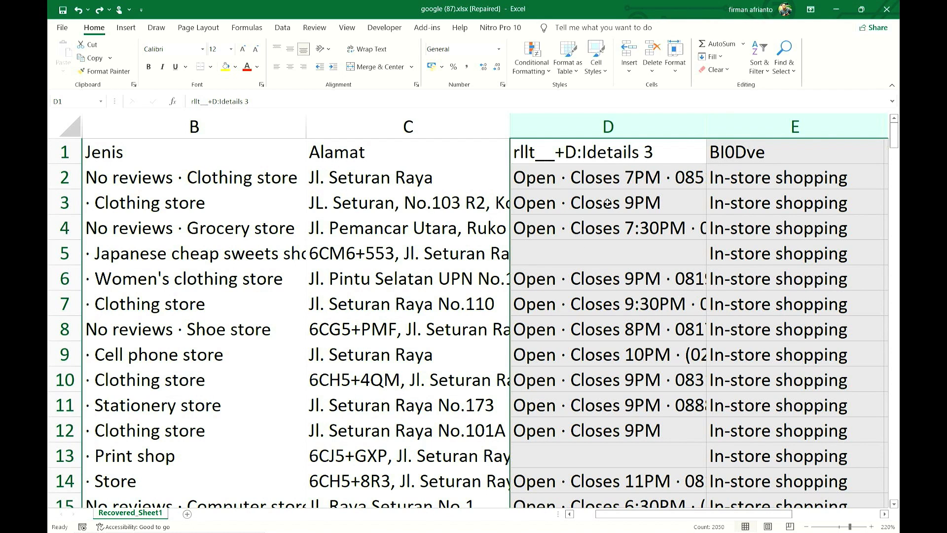
Step: Widen column D to check its opening hours entries, and delete that whole column
left_click(539, 183)
left_click(543, 199)
left_click(542, 228)
left_click(546, 251)
left_click_drag(707, 127, 752, 127)
left_click(648, 118)
right_click(650, 126)
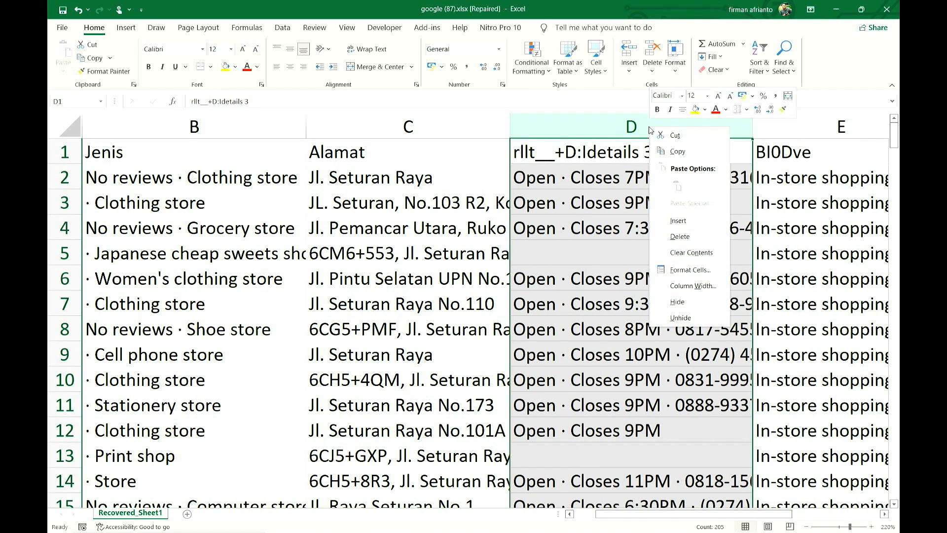
left_click(688, 235)
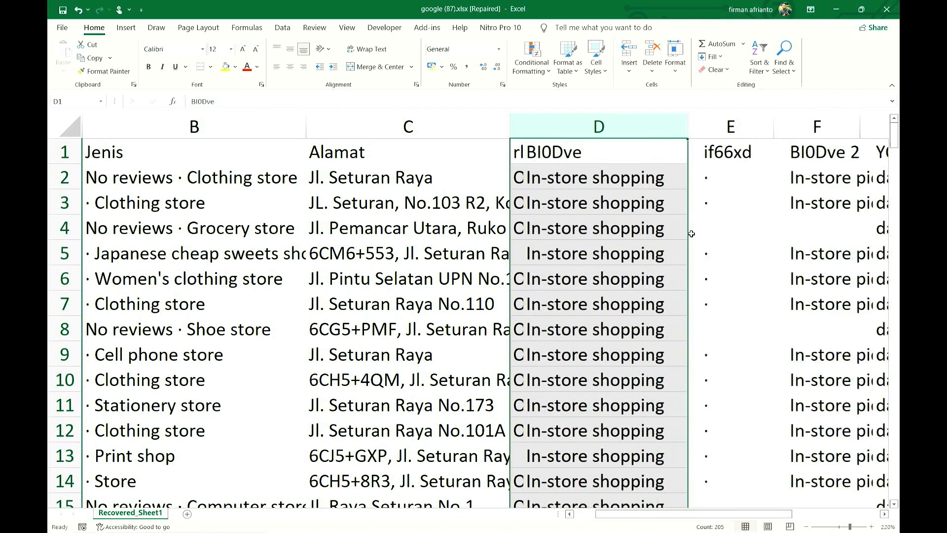
Step: Delete the three whole columns after Alamat headed BI0Dve, if66xd and BI0Dve 2, one after another
right_click(632, 129)
left_click(663, 242)
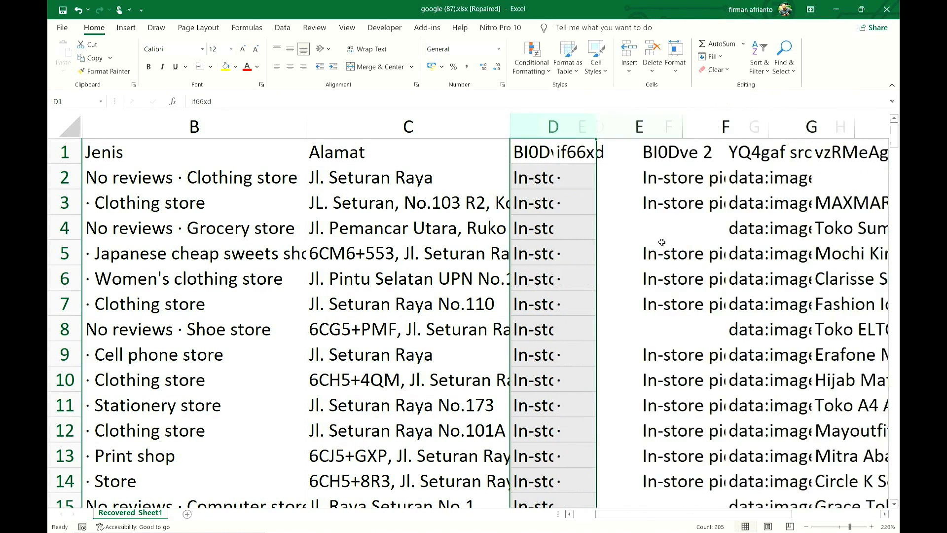
right_click(565, 127)
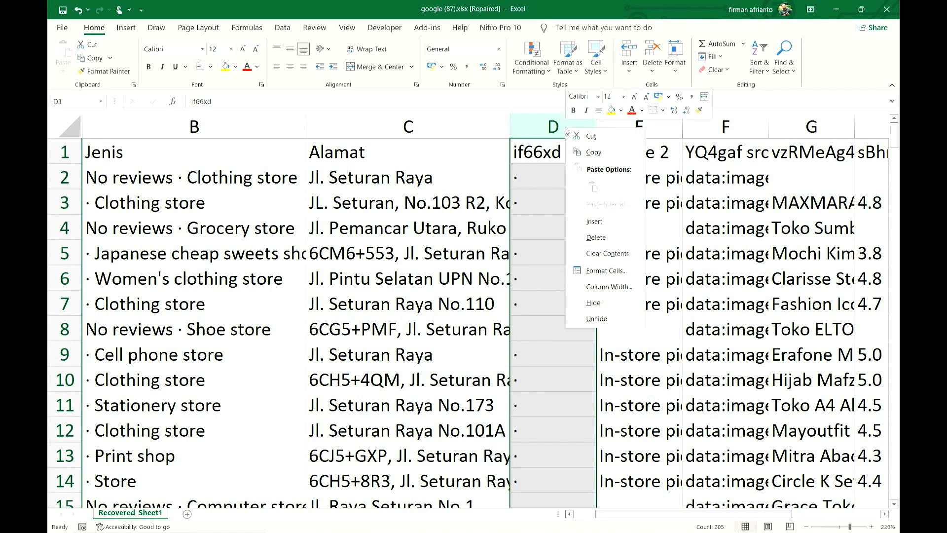
left_click(605, 234)
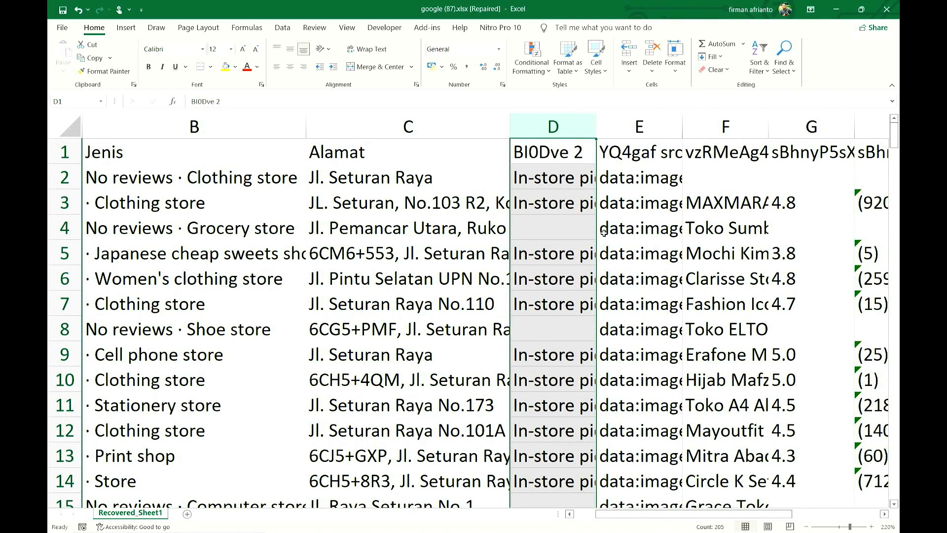
left_click(575, 124)
right_click(575, 123)
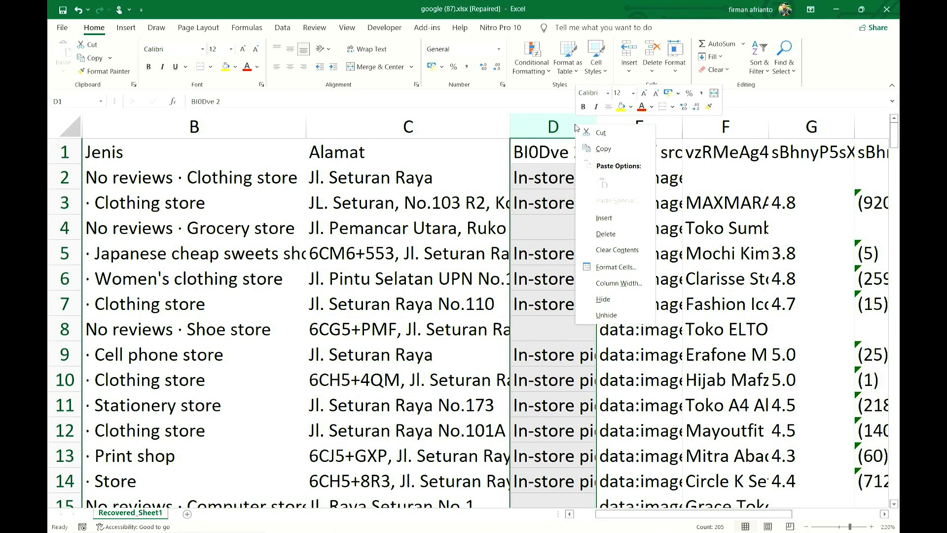
left_click(613, 230)
Step: Widen the YQ4gaf src column to check its image data, and delete that whole column
left_click_drag(597, 123, 761, 127)
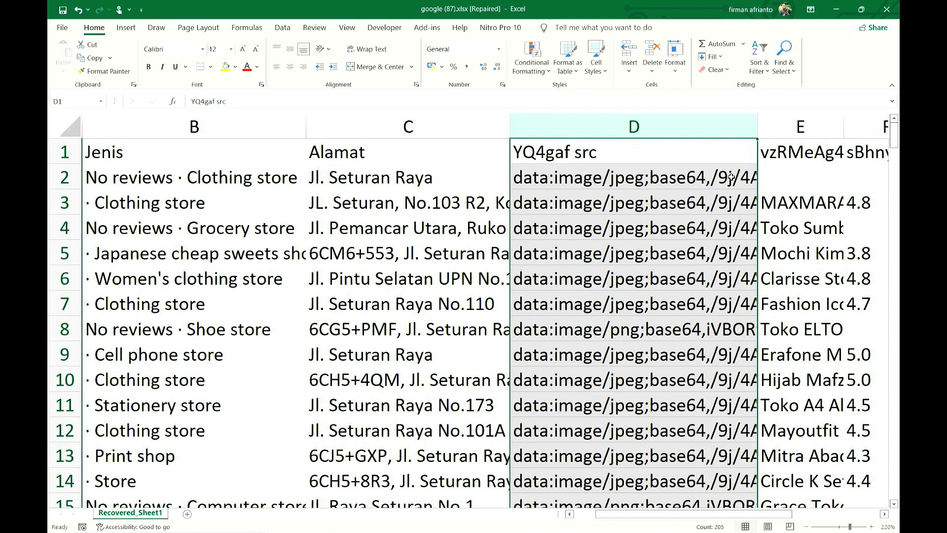
left_click(650, 180)
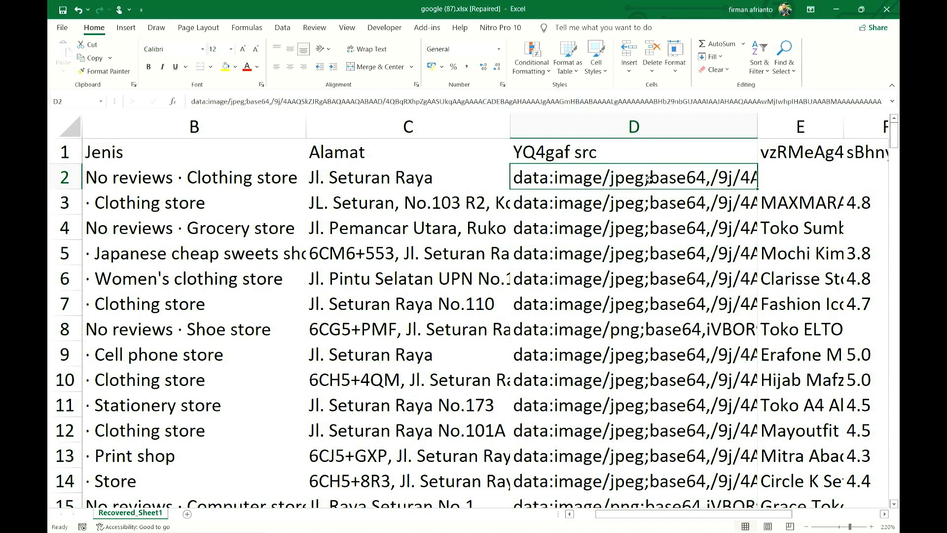
left_click(657, 127)
right_click(658, 129)
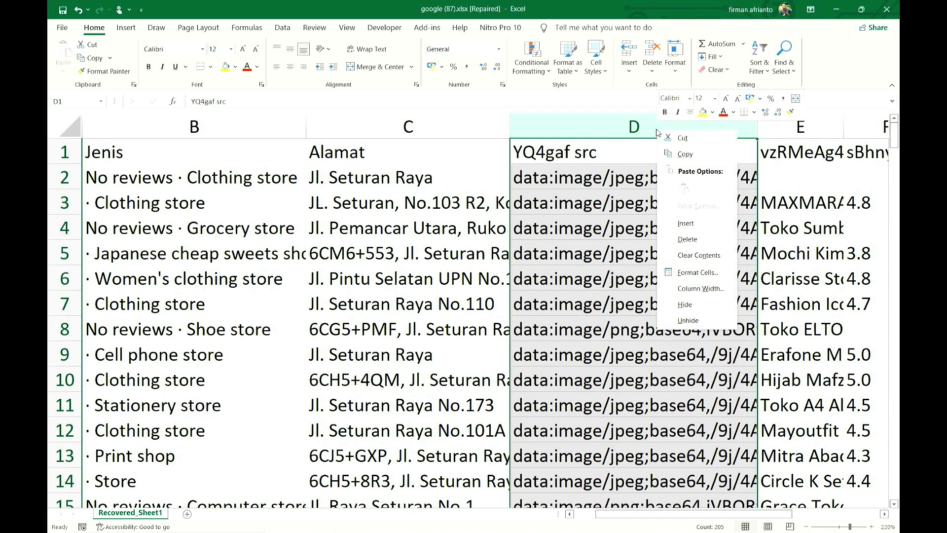
left_click(688, 240)
Step: Delete the duplicate store-name column headed vzRMeAg4 that follows Alamat
left_click(567, 131)
right_click(568, 133)
left_click(598, 239)
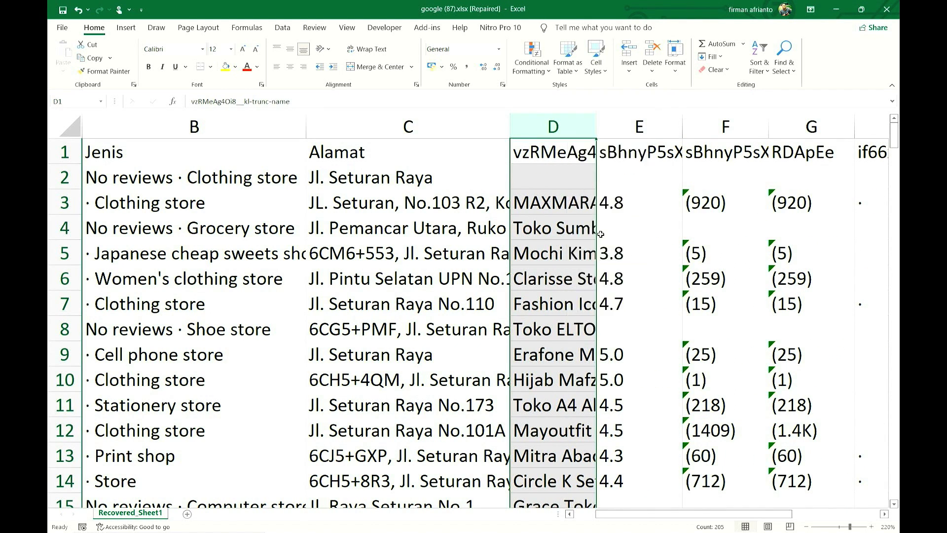
Step: Delete columns F through I, which hold RDApEe, if66xd 2 and BI0Dve 3, keeping the rating and number-of-reviews columns
left_click_drag(705, 140, 723, 159)
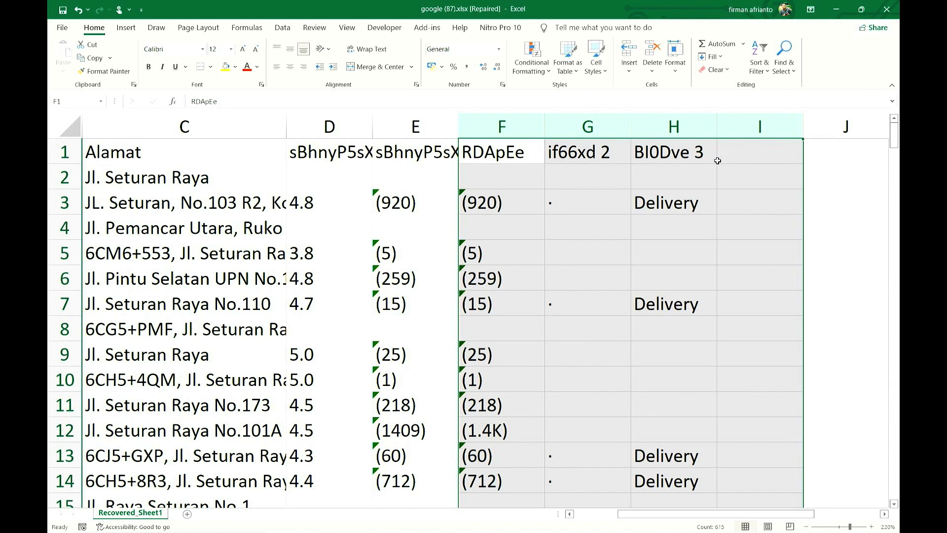
right_click(592, 127)
left_click(627, 238)
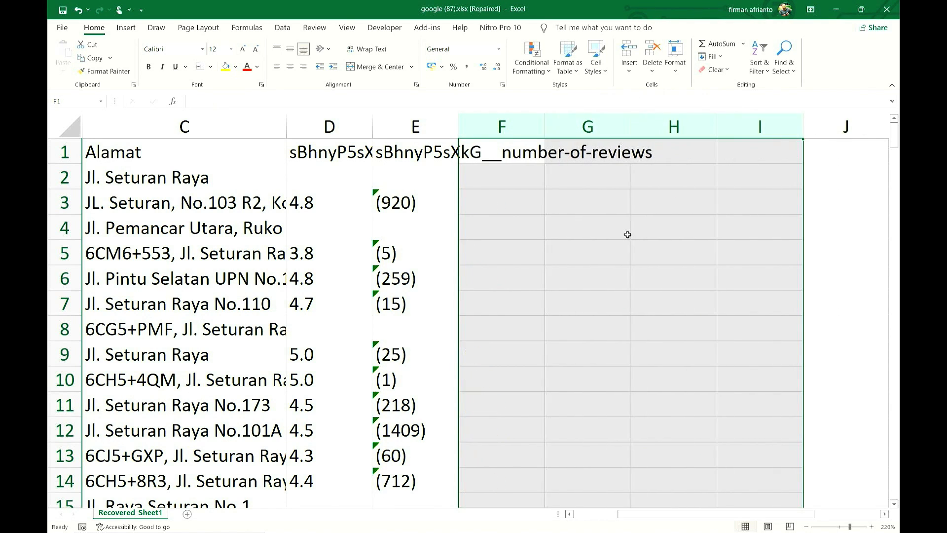
left_click(587, 233)
left_click(489, 143)
left_click(432, 160)
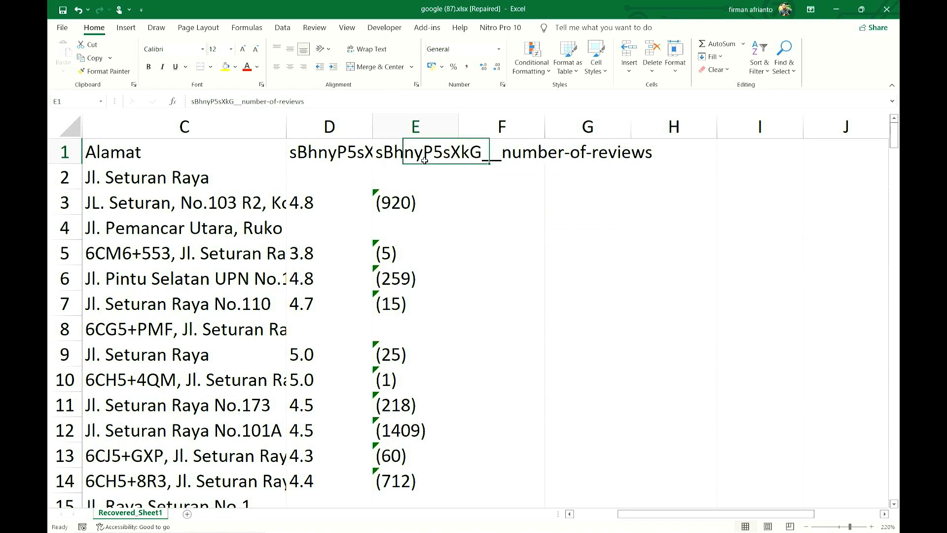
Step: Rename the header of column D, which holds the store scores, to "Rating"
left_click_drag(667, 512, 638, 515)
left_click(556, 203)
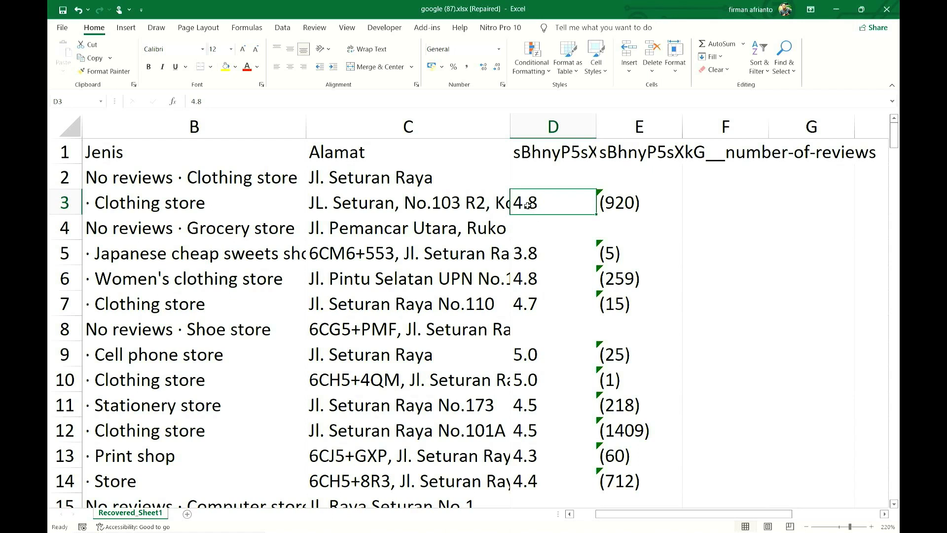
left_click(556, 155)
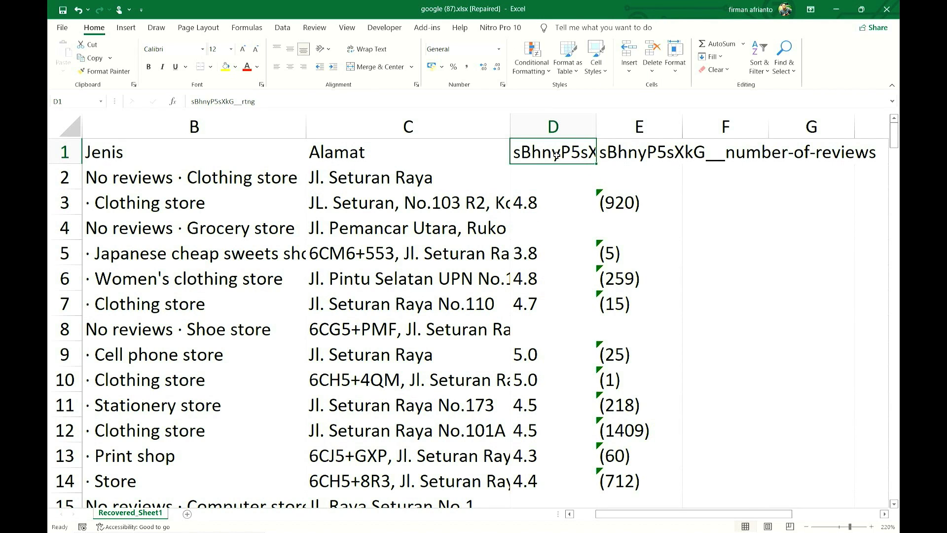
type("Rat")
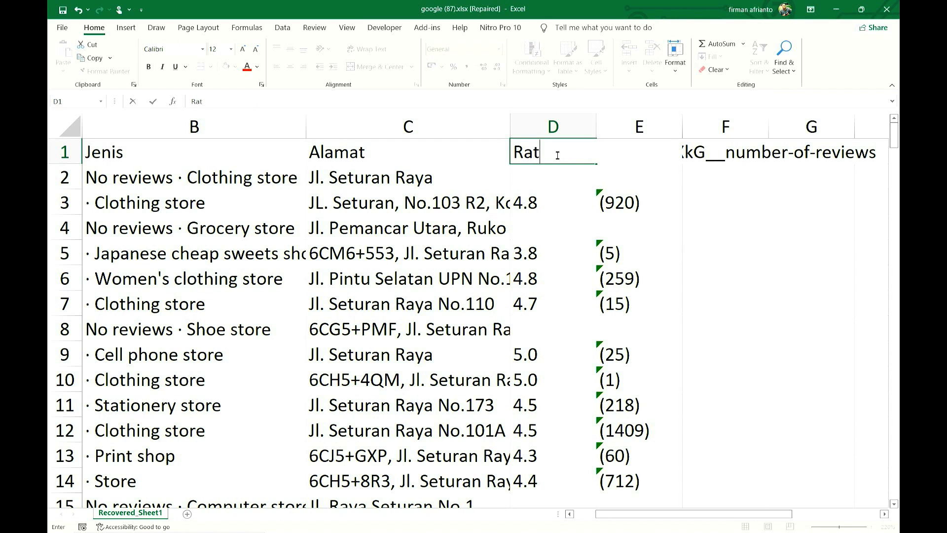
type("ing")
left_click(706, 218)
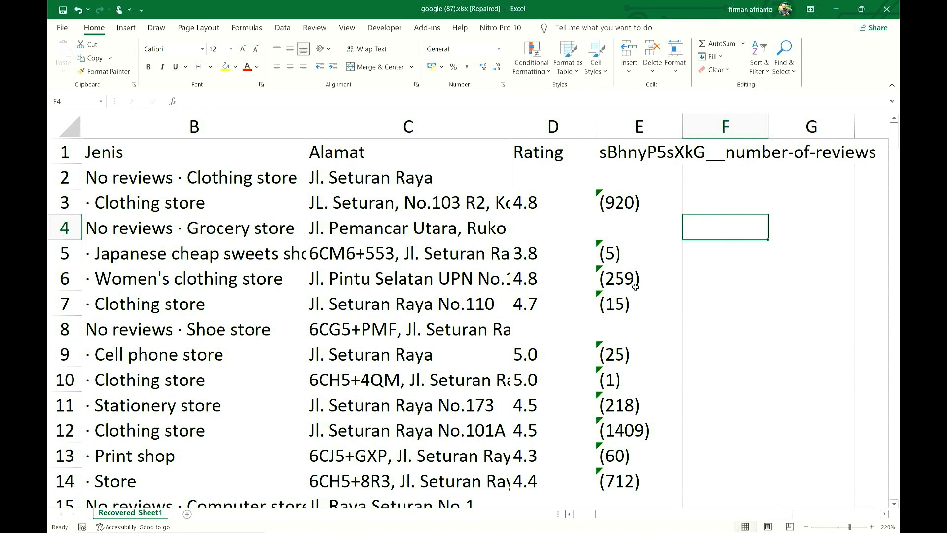
Step: Rename the number-of-reviews header in column E to "Review"
left_click(627, 152)
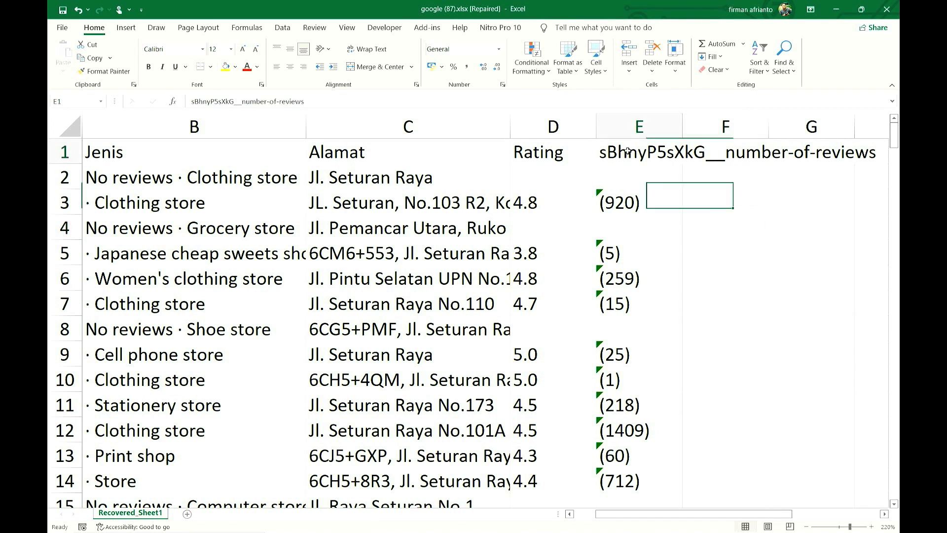
type("R")
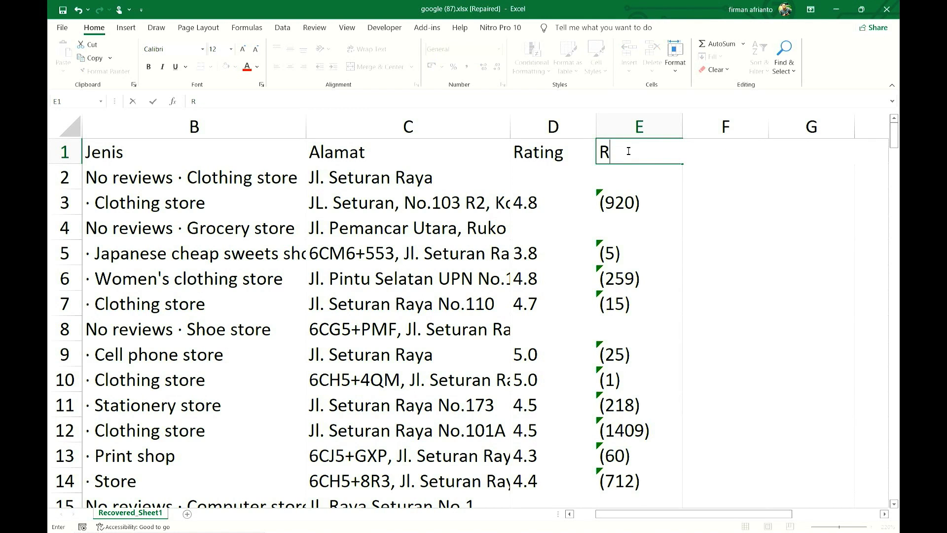
type("evew")
left_click(629, 151)
type("i")
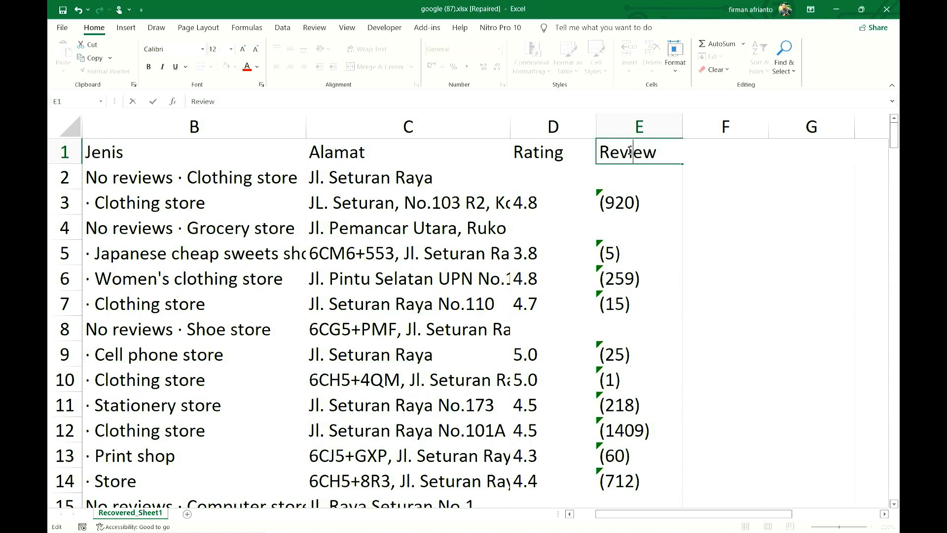
left_click(751, 175)
Step: Delete the empty rows 22 and 23 from the store list
scroll(414, 349, "left", 2)
scroll(415, 349, "down", 6)
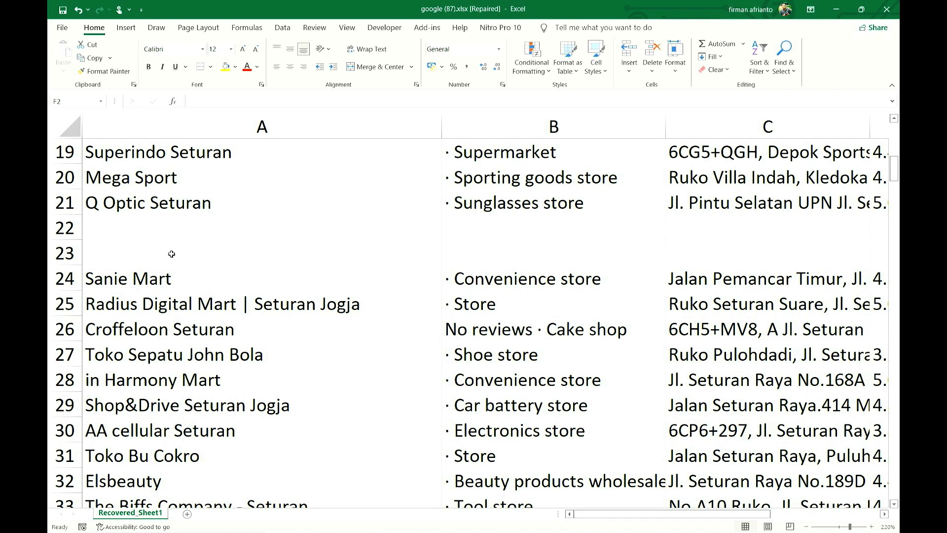
left_click_drag(69, 228, 68, 251)
right_click(69, 250)
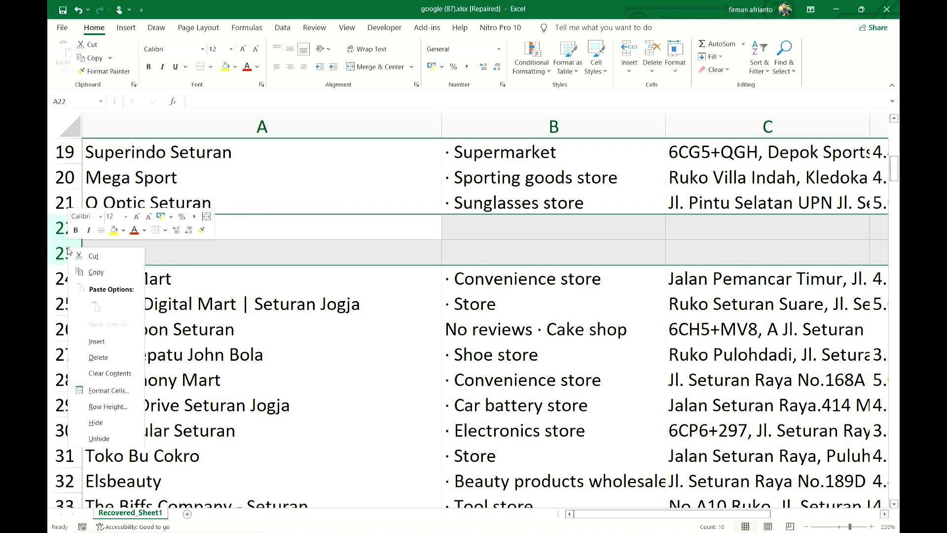
left_click(101, 357)
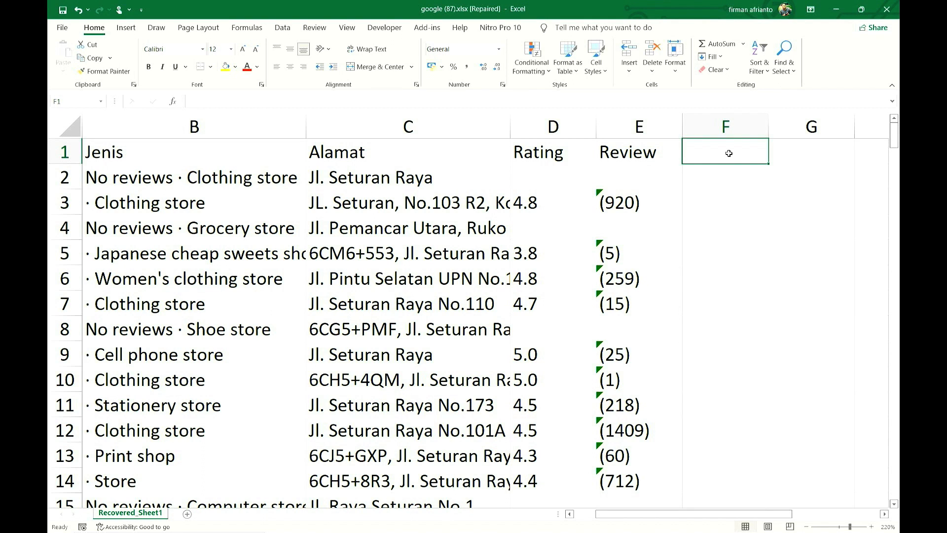
Step: Check the existing columns from Nama to Review, and add the header "Kota" in F1
mouse_move(646, 513)
left_mouse_down()
mouse_move(614, 522)
mouse_move(642, 517)
mouse_move(633, 517)
left_mouse_up()
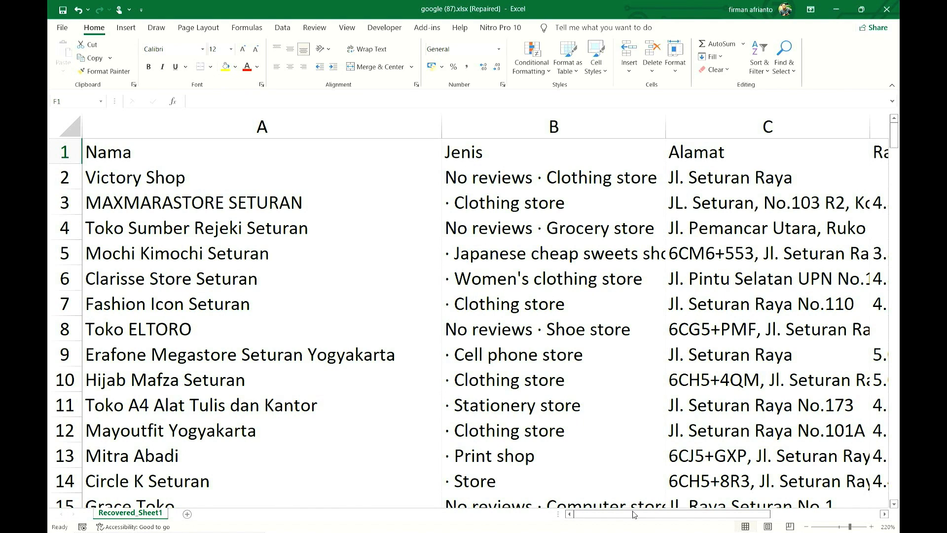
left_click_drag(633, 513, 655, 513)
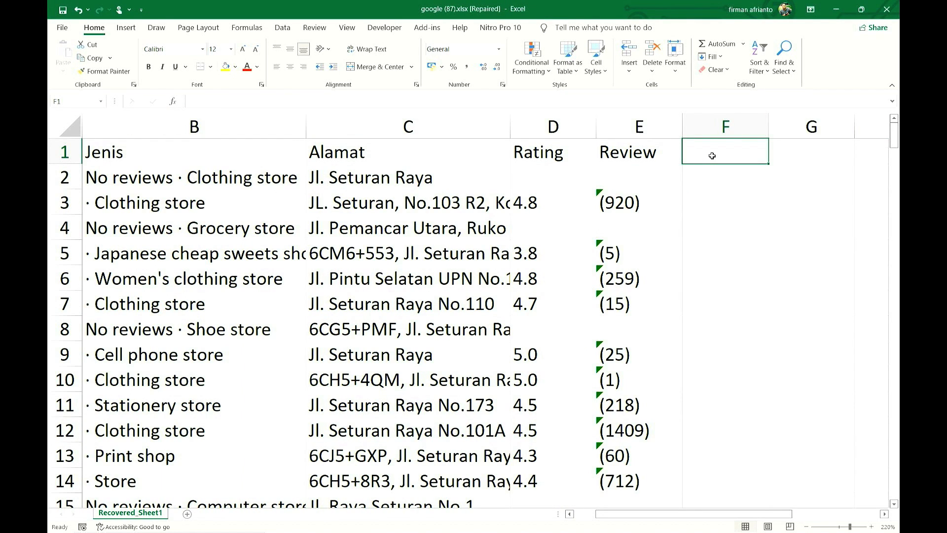
type("Kota")
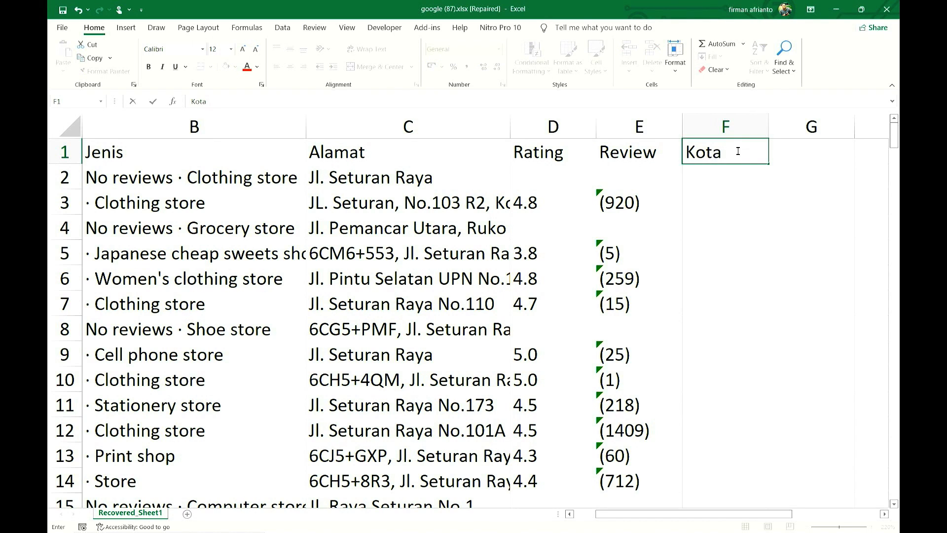
left_click(725, 175)
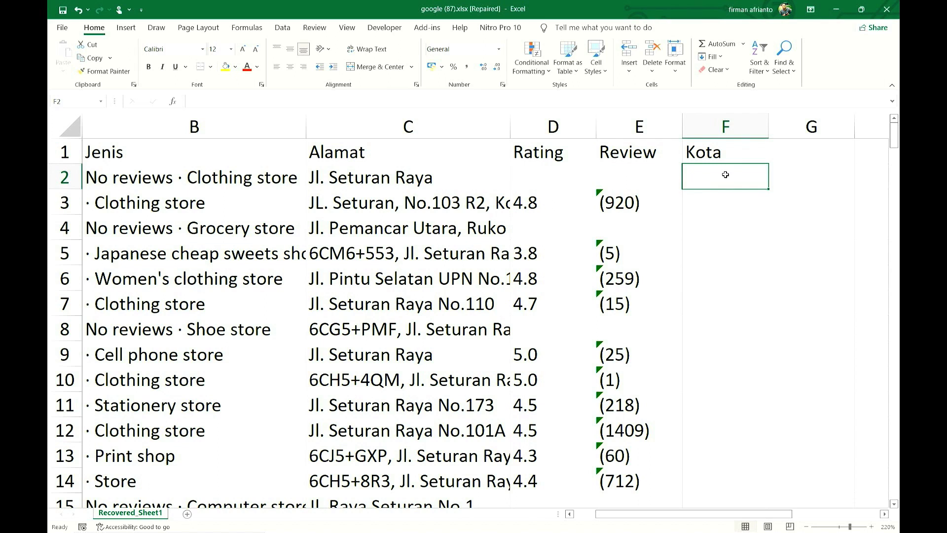
Step: Enter "Sleman" in F2 and fill it down the Kota column for all listed stores
type("Sle")
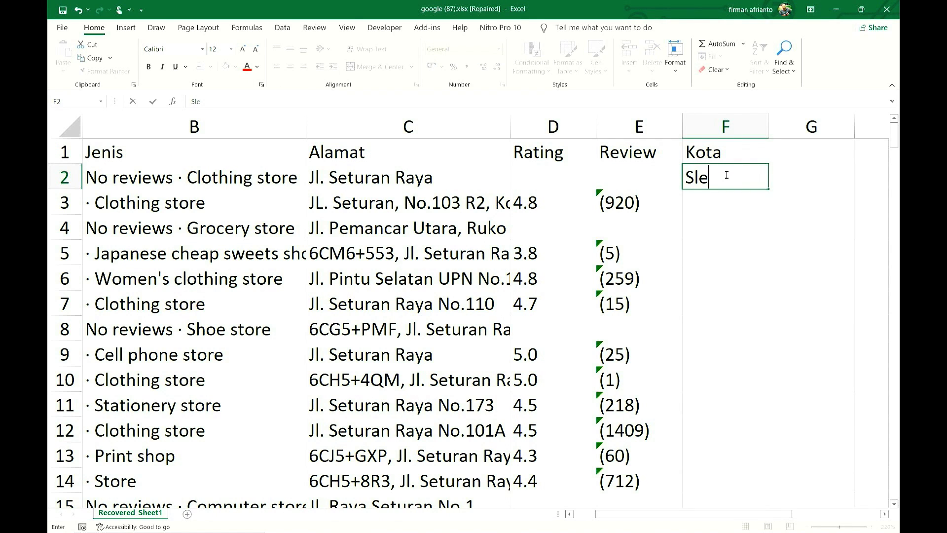
type("man")
key("ctrl+Return")
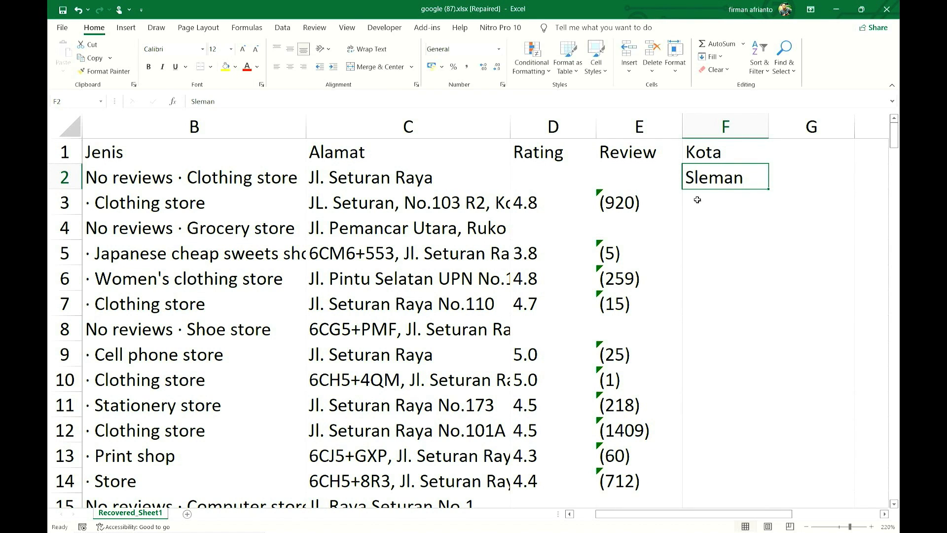
double_click(769, 189)
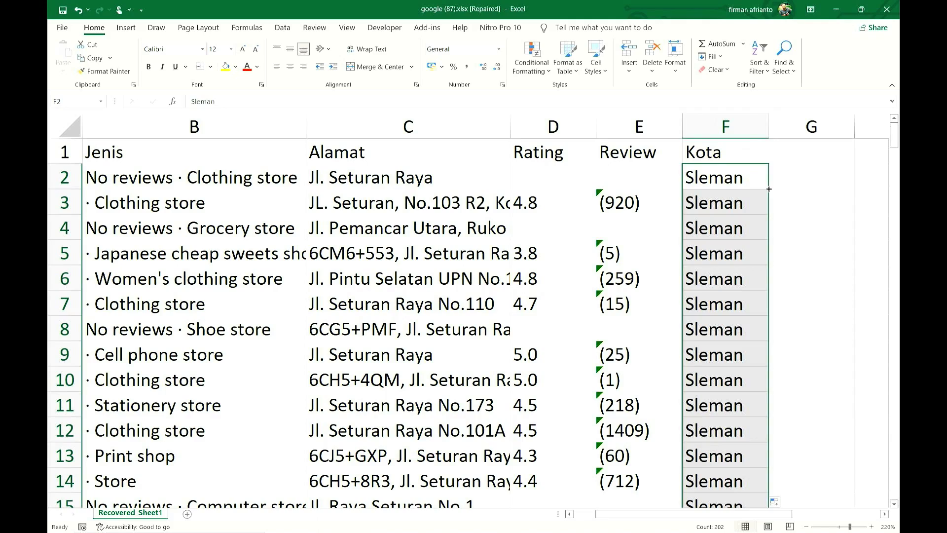
key("Right")
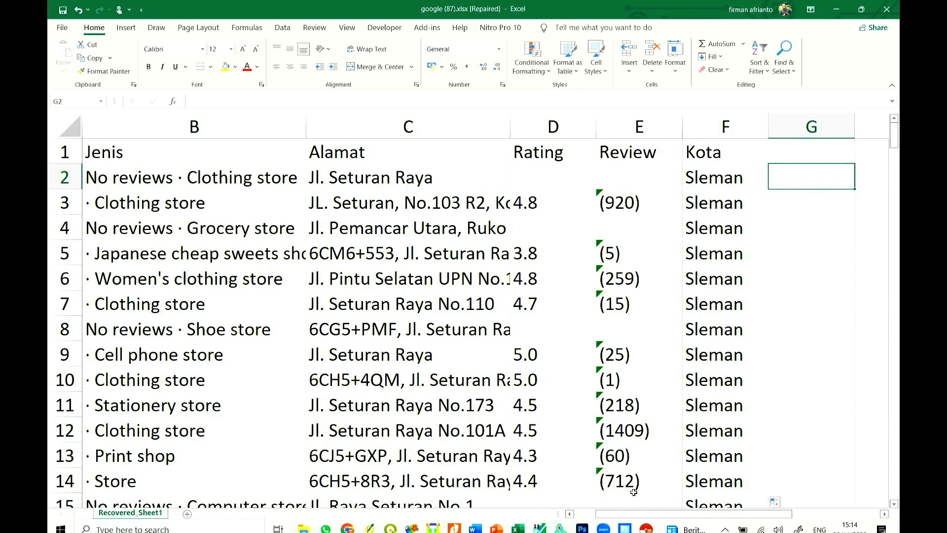
Step: Copy the leading "·" character from the Clothing store entry in cell B3
left_click_drag(635, 514, 610, 524)
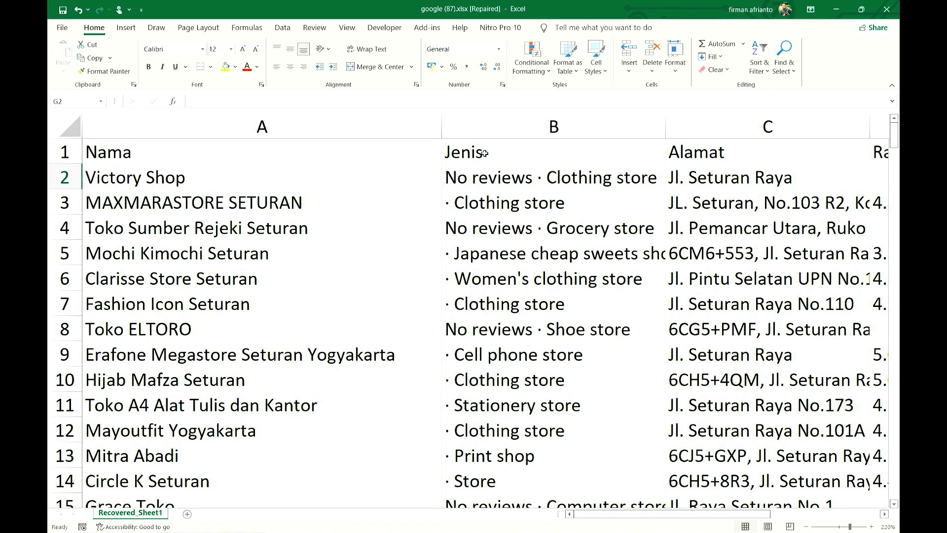
left_click(492, 134)
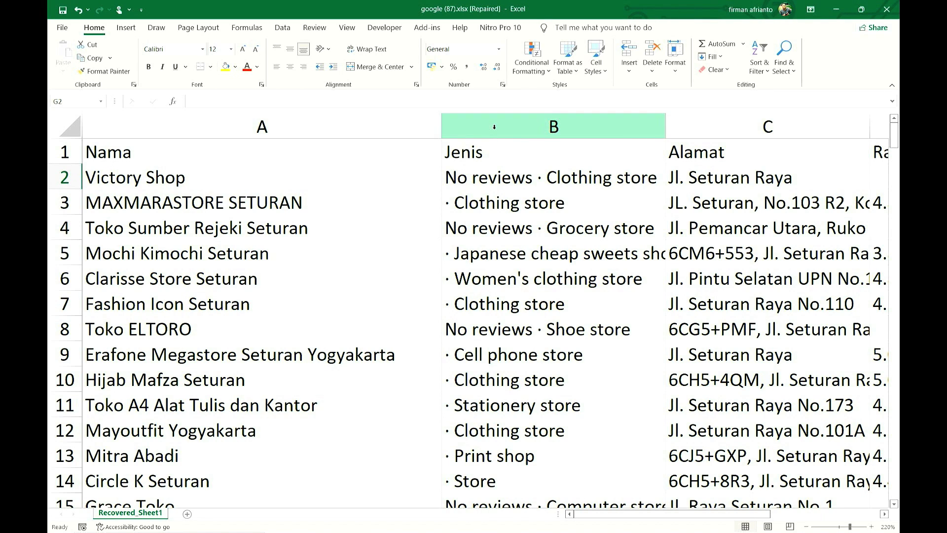
left_click(470, 202)
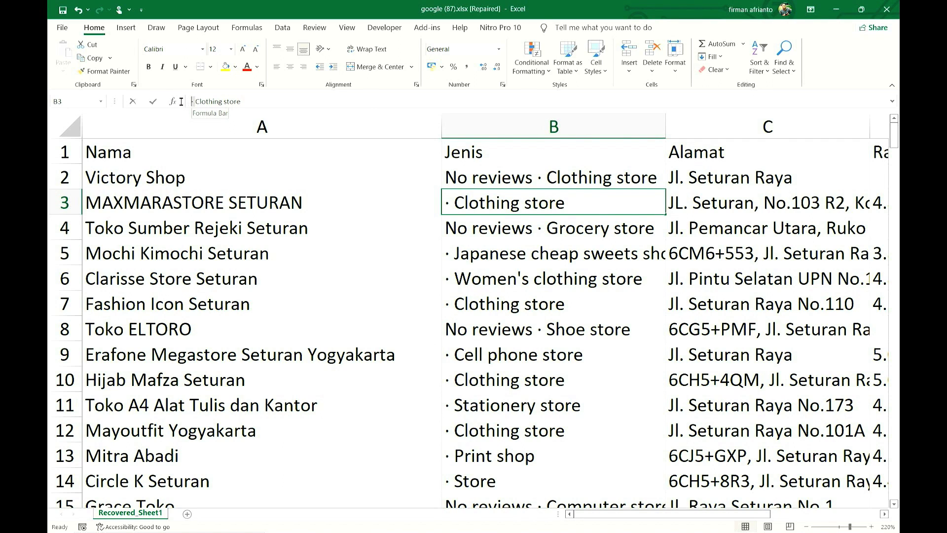
left_click(192, 101)
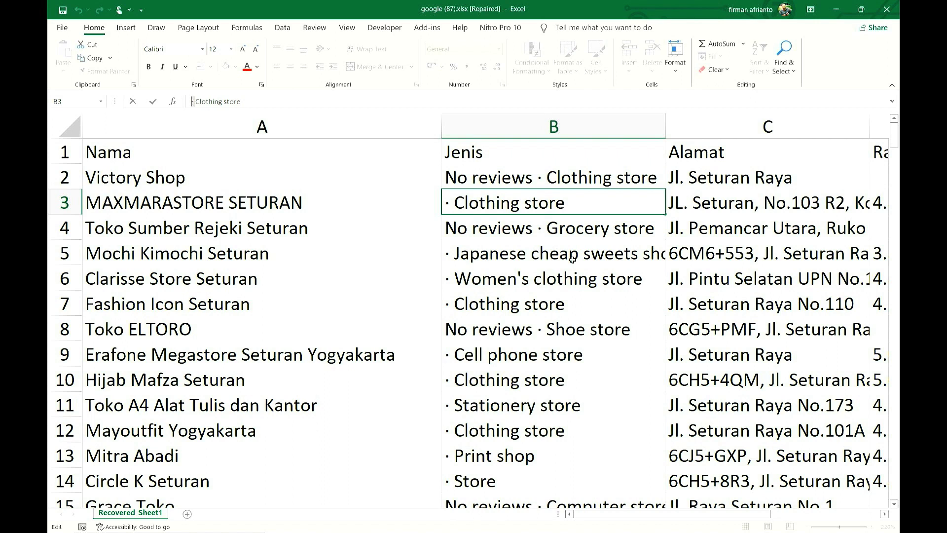
key("ctrl+c")
Step: Remove every "·" and the space after it from the Jenis column by replacing all occurrences with nothing
left_click(494, 129)
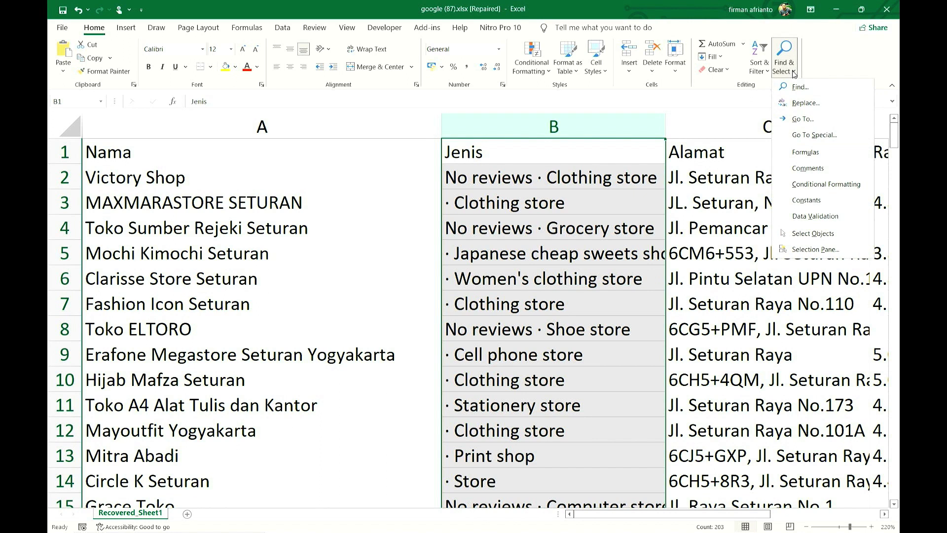
left_click(800, 102)
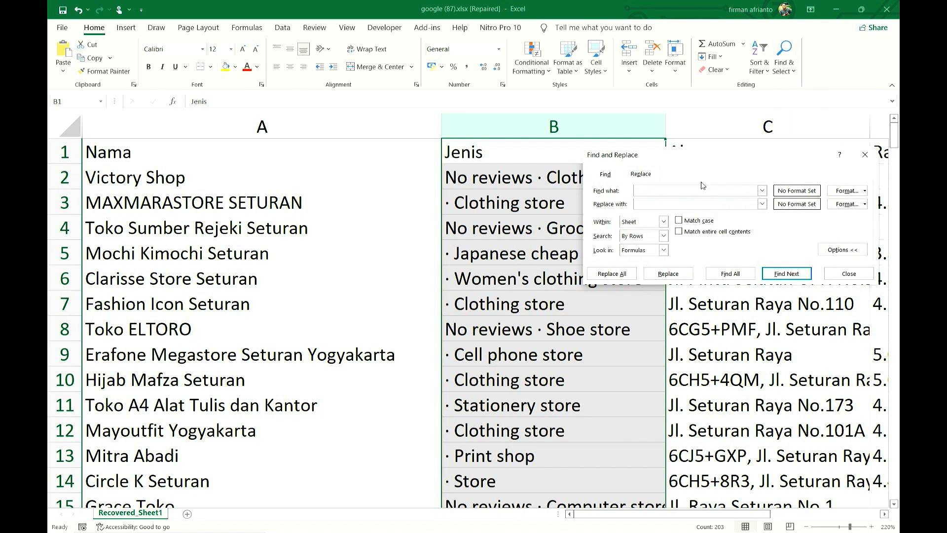
type("·")
left_click(622, 276)
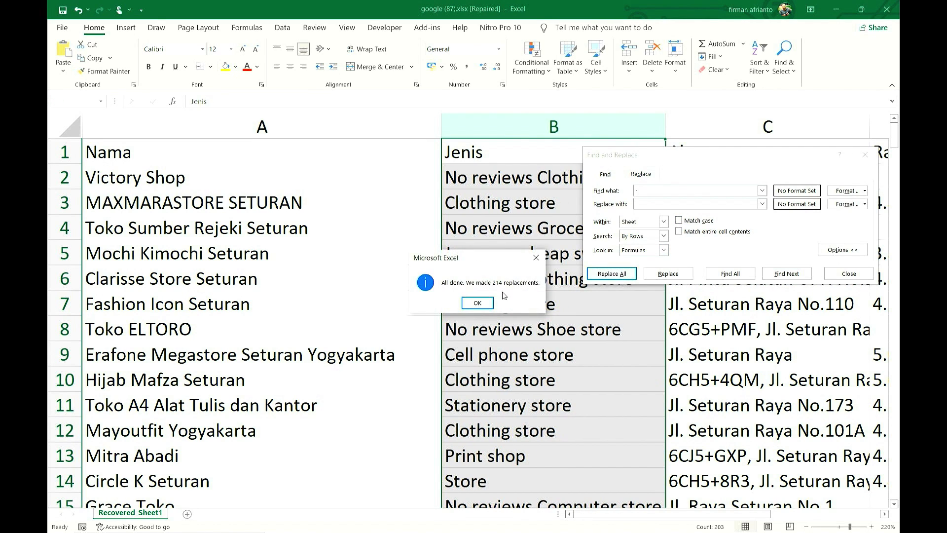
left_click(477, 303)
left_click(841, 279)
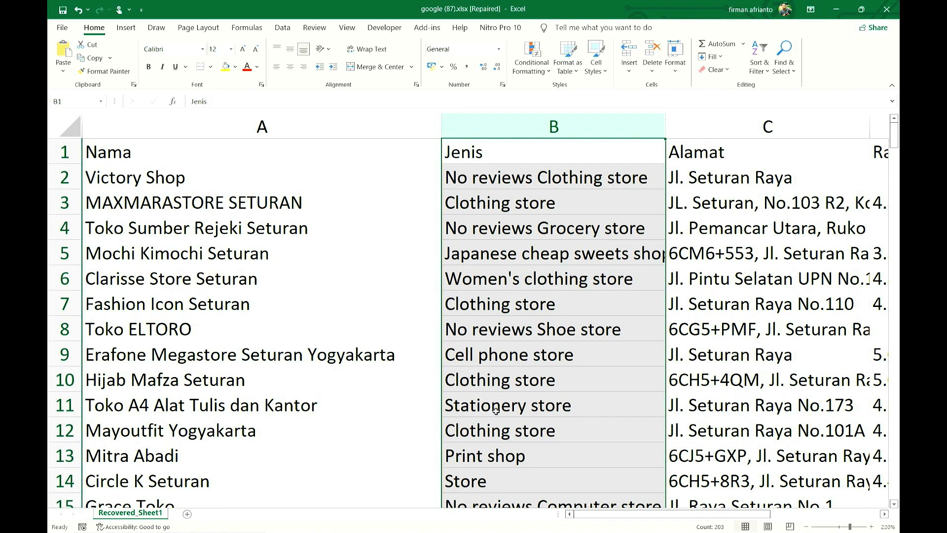
Step: Copy the leading text "No reviews" with its trailing space from the Clothing store entry in B2
left_click(517, 180)
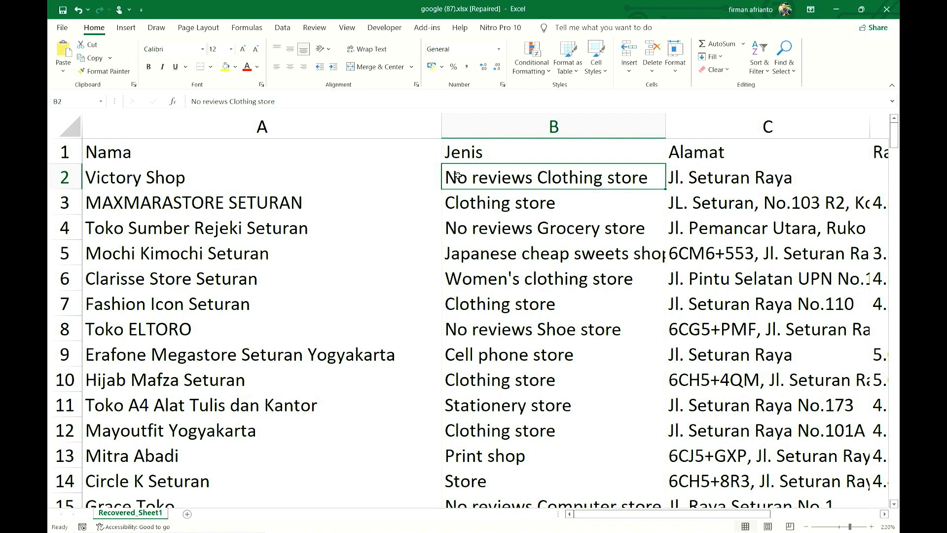
left_click(230, 101)
left_click_drag(230, 101, 188, 101)
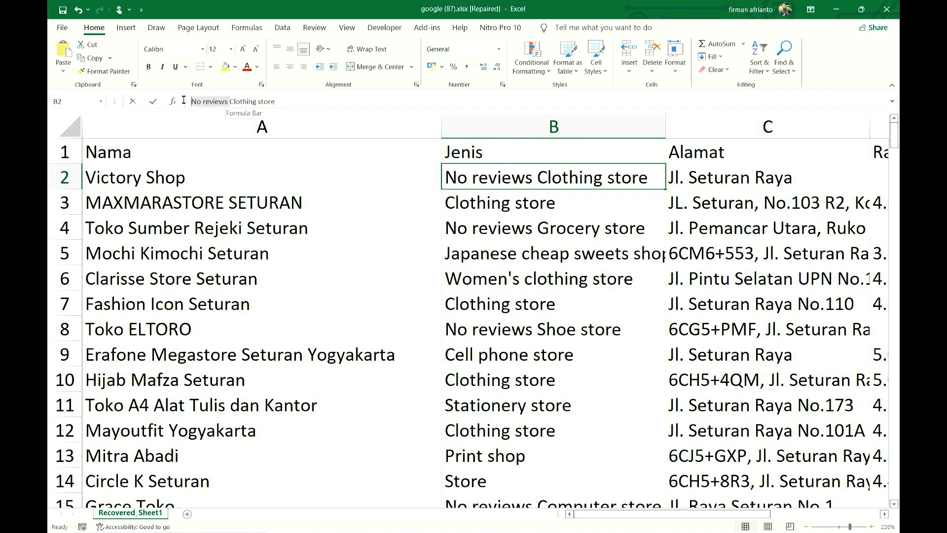
right_click(213, 101)
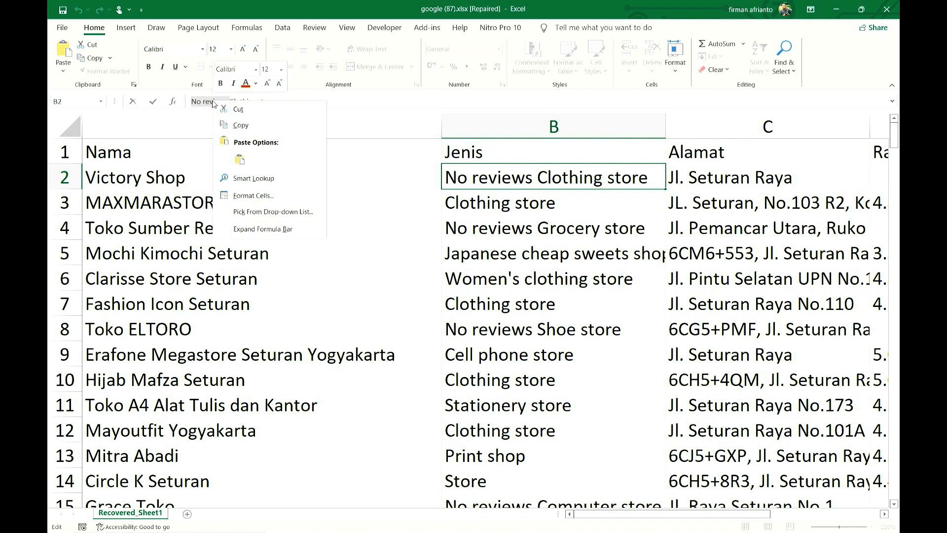
left_click(240, 126)
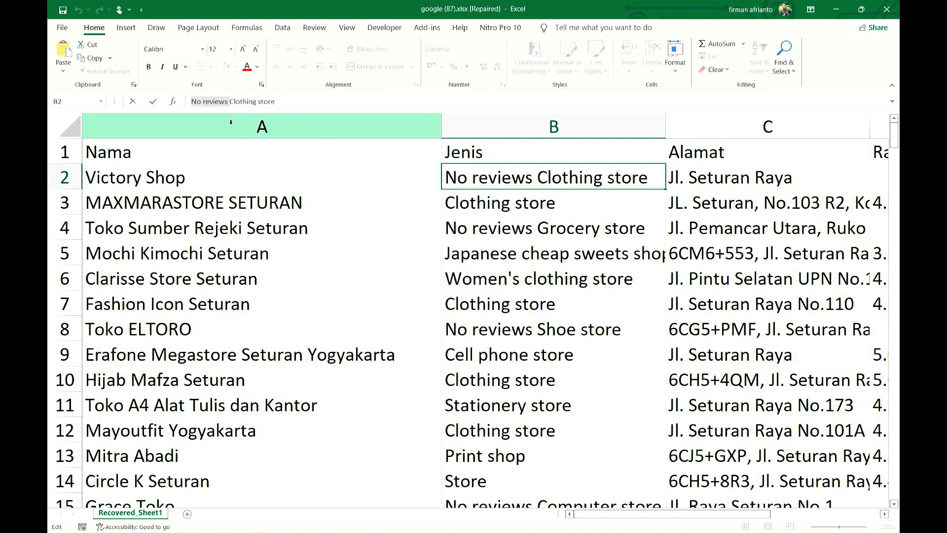
Step: Replace all occurrences of "No reviews" and its trailing space in the Jenis column with nothing
left_click(532, 125)
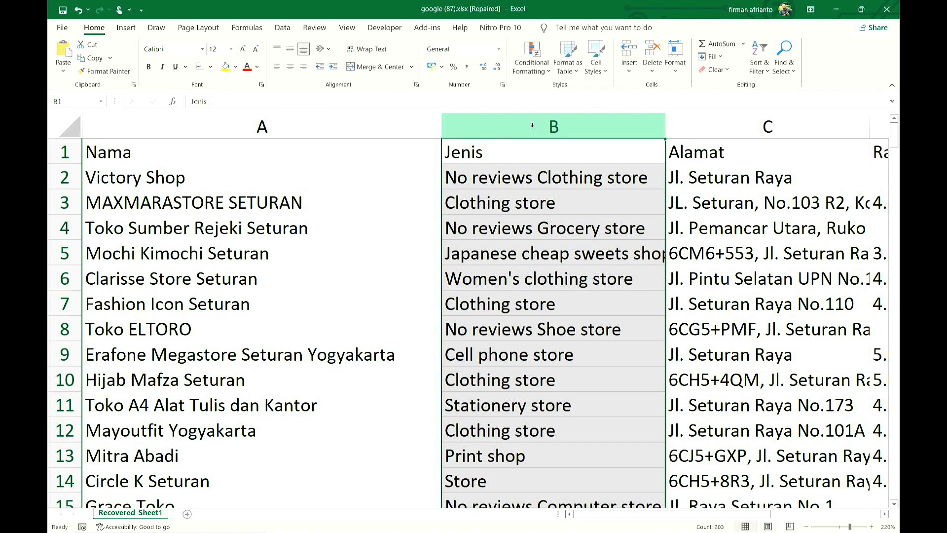
left_click(786, 73)
left_click(805, 102)
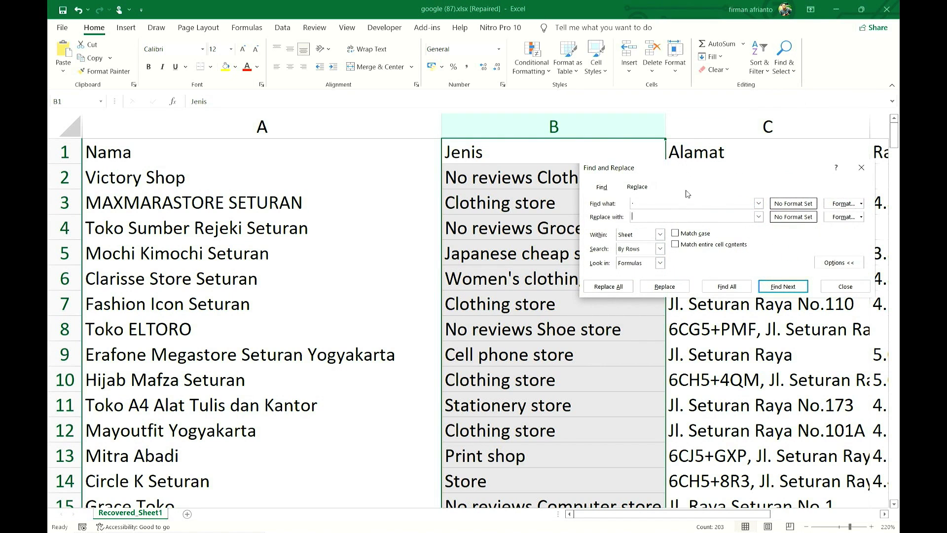
type("No reviews")
left_click(596, 284)
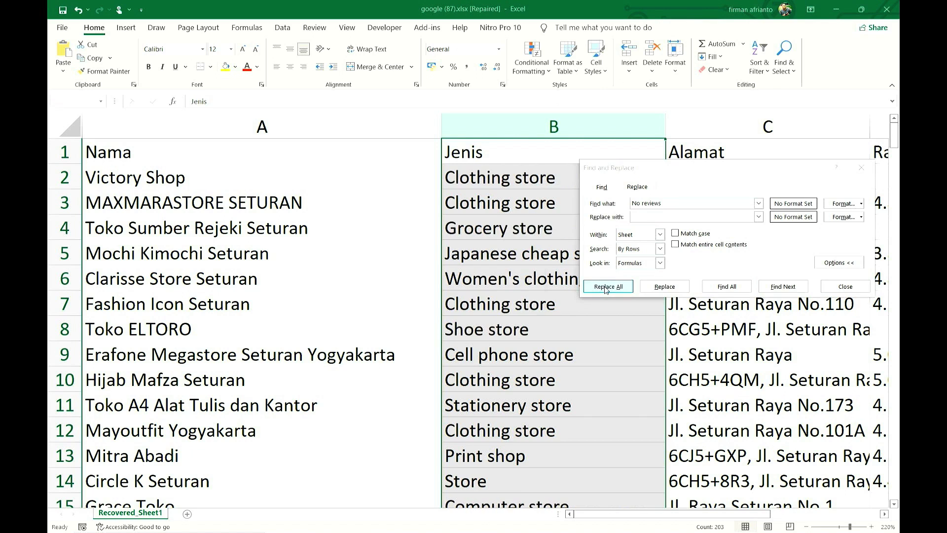
left_click(481, 301)
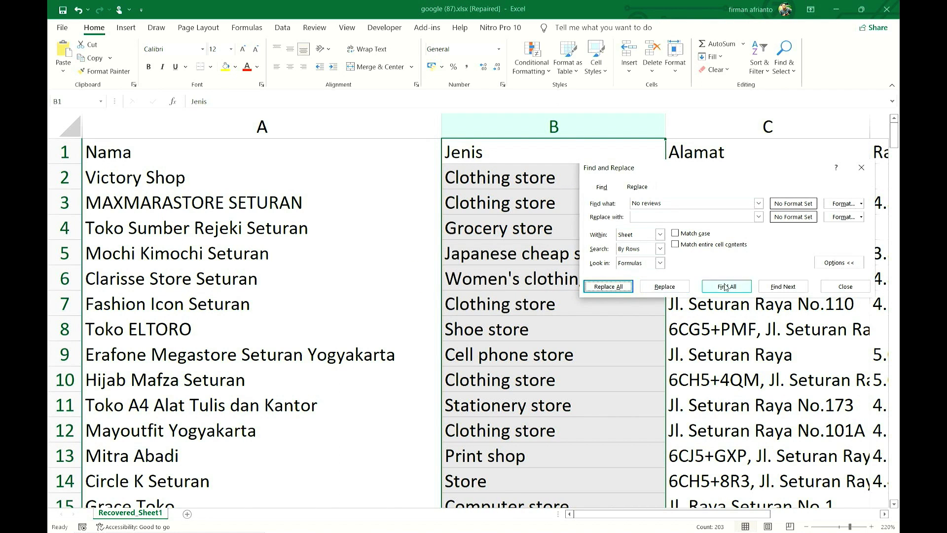
left_click(844, 286)
Step: Check the cleaned Jenis entries against the store names in the Nama column, including the rows further down
left_click(540, 193)
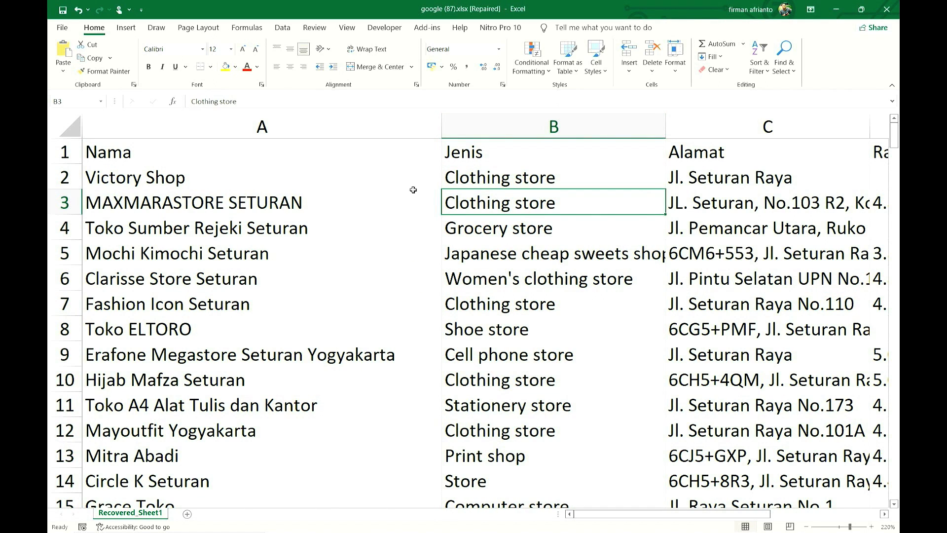
left_click(275, 180)
left_click(501, 188)
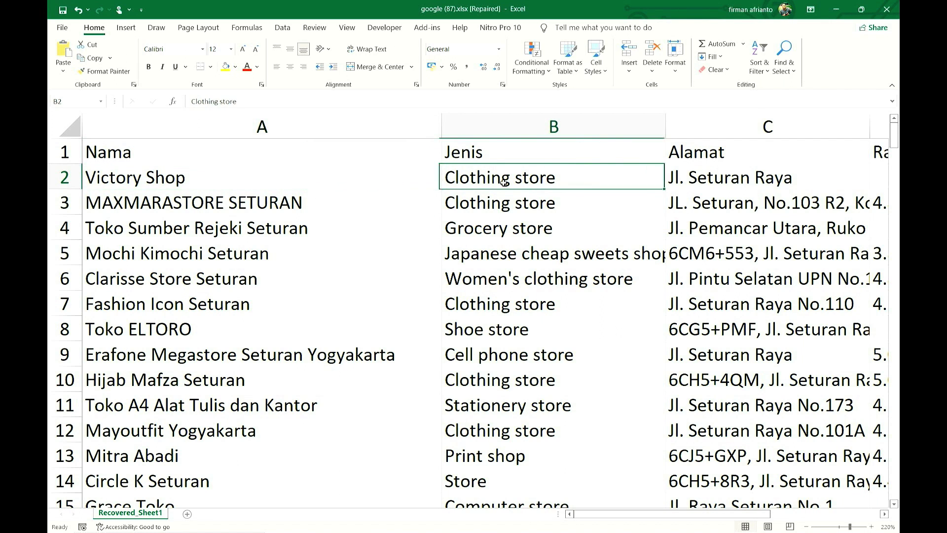
left_click(205, 232)
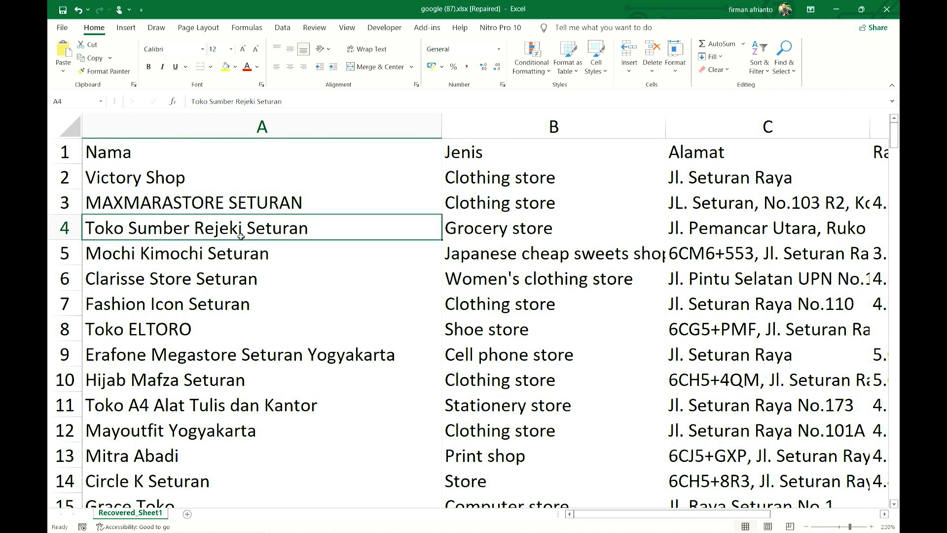
left_click(486, 234)
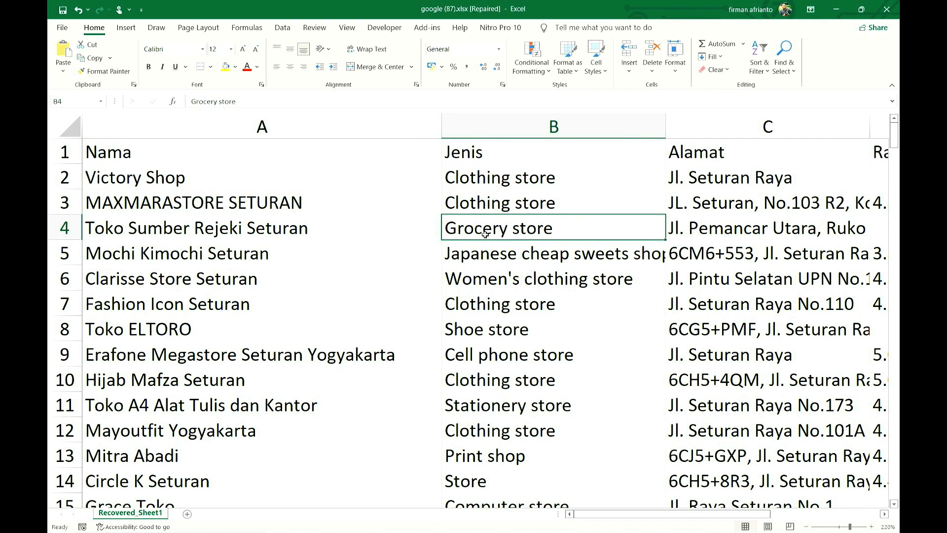
scroll(508, 291, "down", 6)
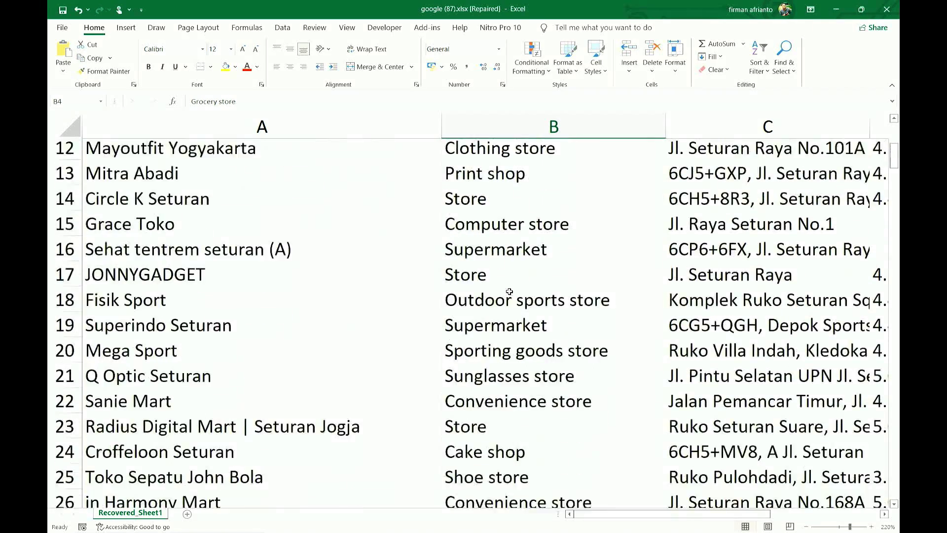
scroll(508, 291, "down", 1)
scroll(508, 305, "up", 7)
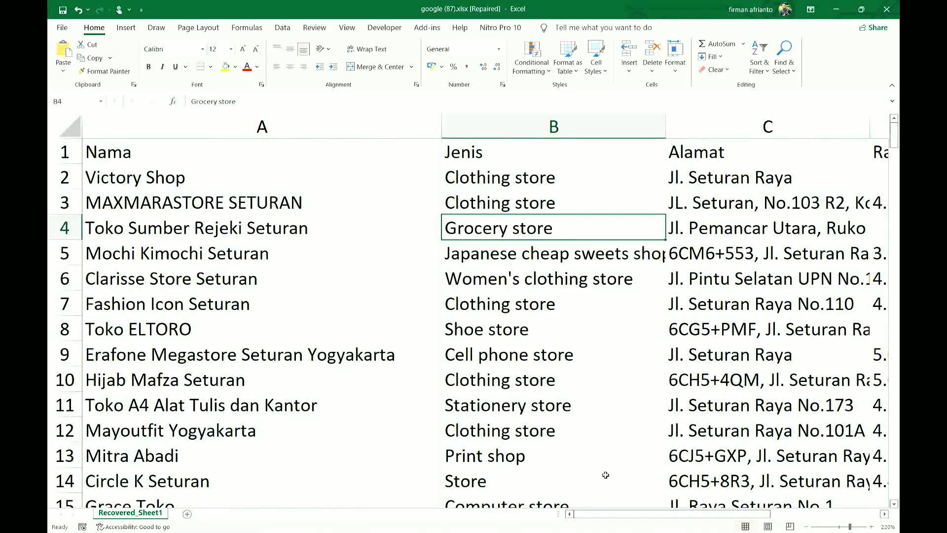
Step: Replace every decimal point "." in the Rating column with a comma ","
left_click_drag(600, 518, 624, 513)
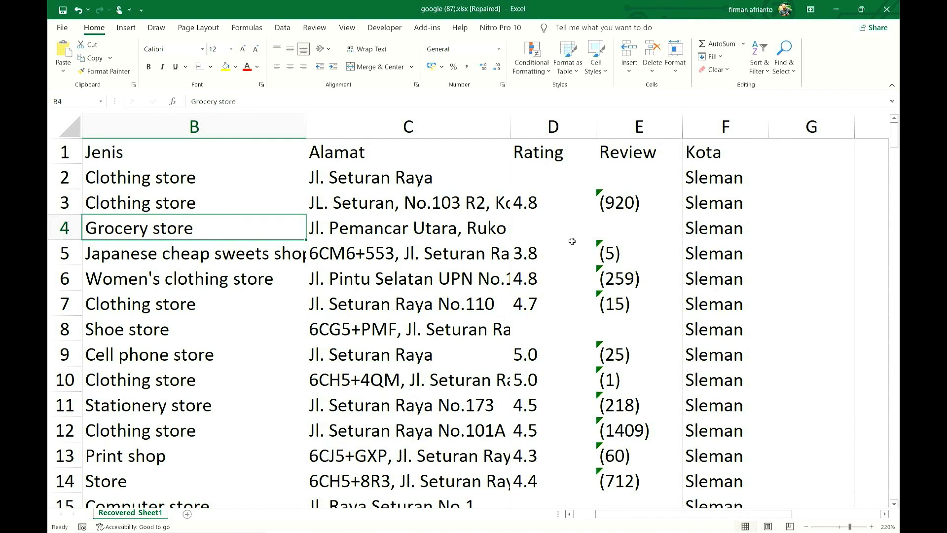
left_click(551, 205)
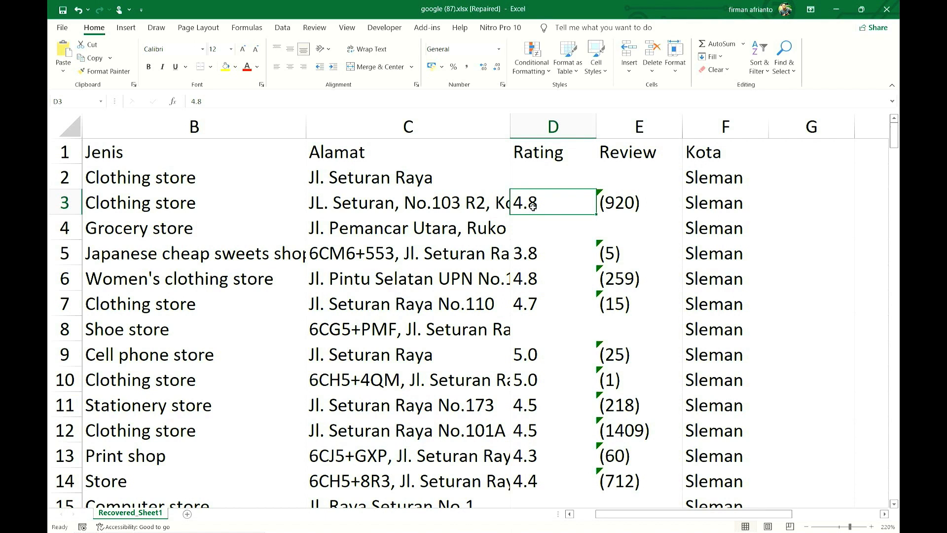
left_click(536, 128)
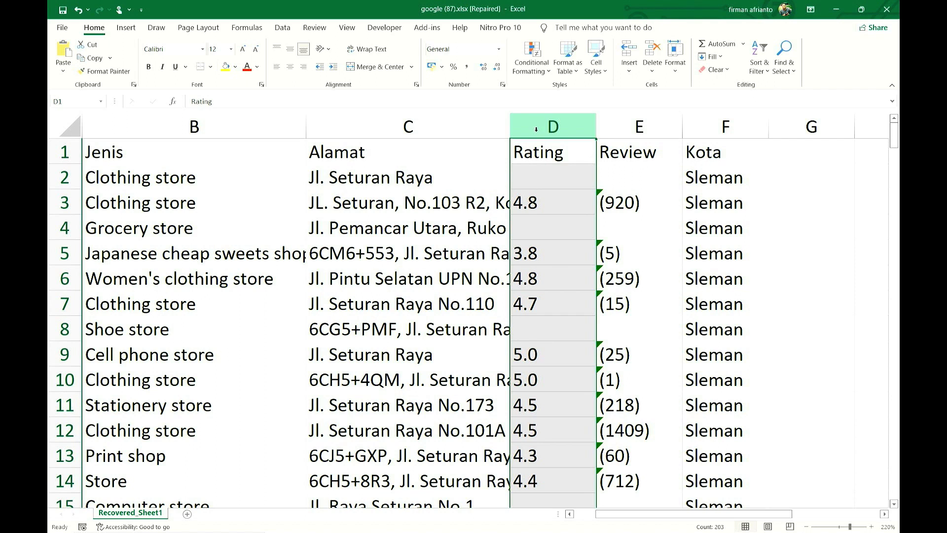
left_click(789, 72)
left_click(806, 102)
left_click_drag(669, 217, 635, 219)
key("BackSpace")
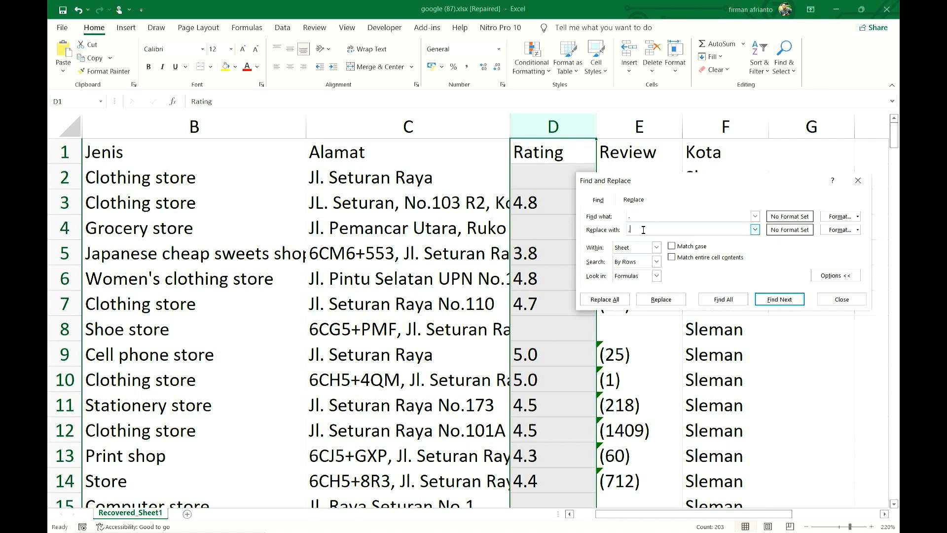
left_click(617, 300)
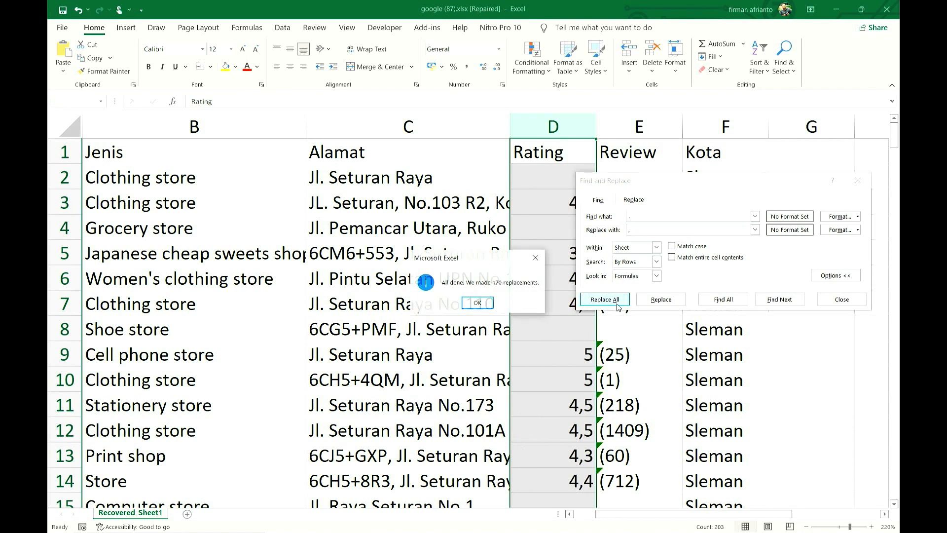
left_click(479, 302)
left_click(843, 299)
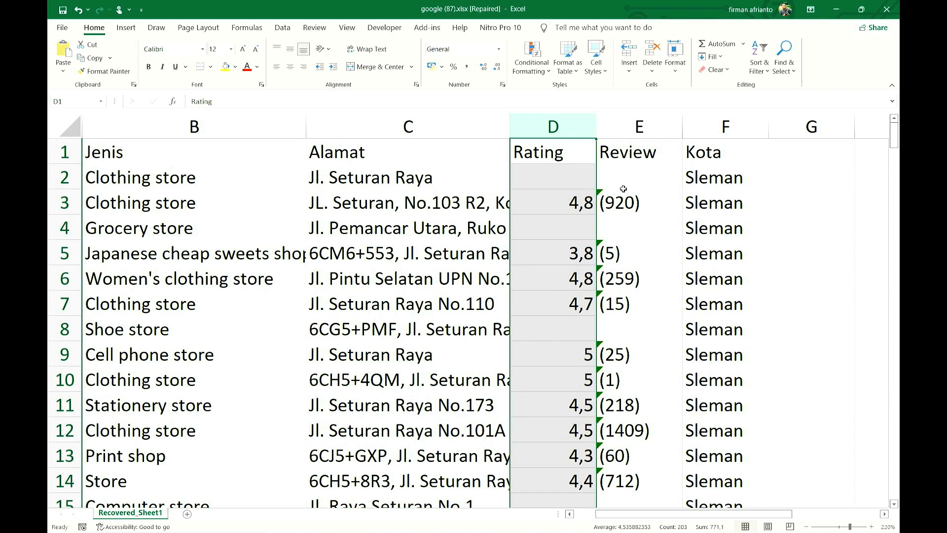
Step: Remove every opening parenthesis "(" from the Review column by replacing all occurrences with nothing
left_click(640, 126)
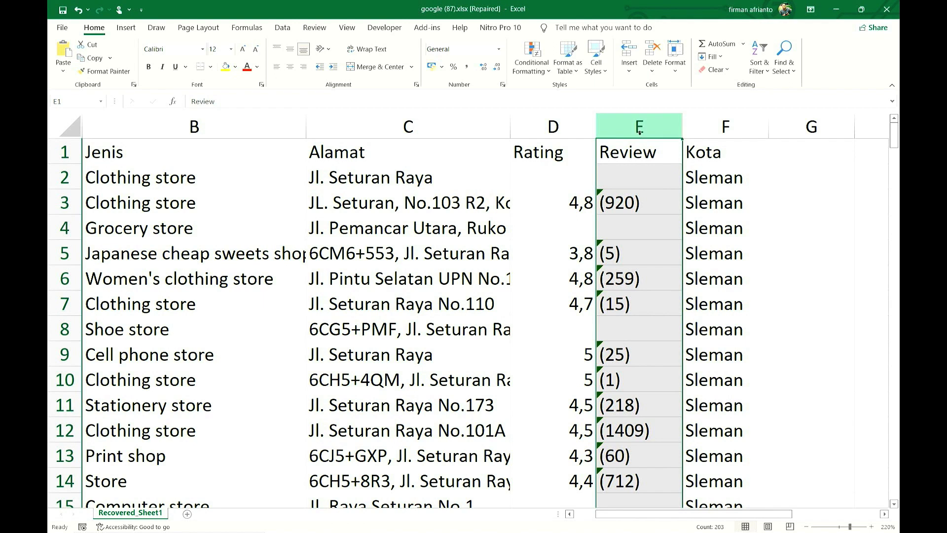
left_click(785, 60)
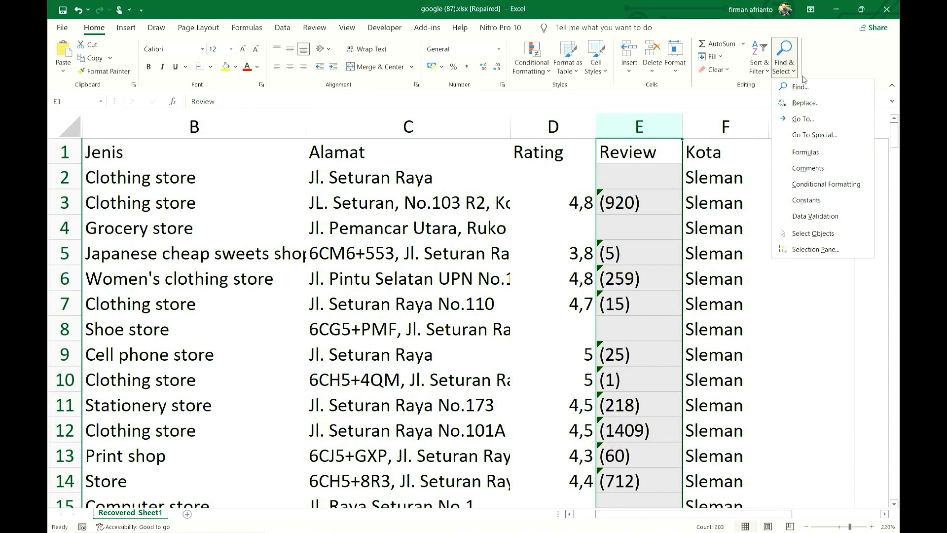
left_click(806, 103)
left_click_drag(665, 200, 343, 161)
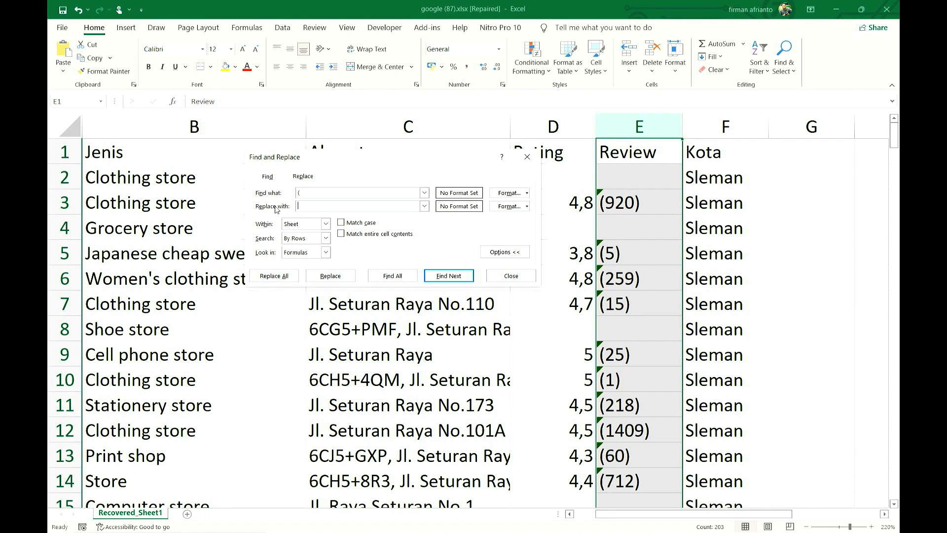
left_click(295, 276)
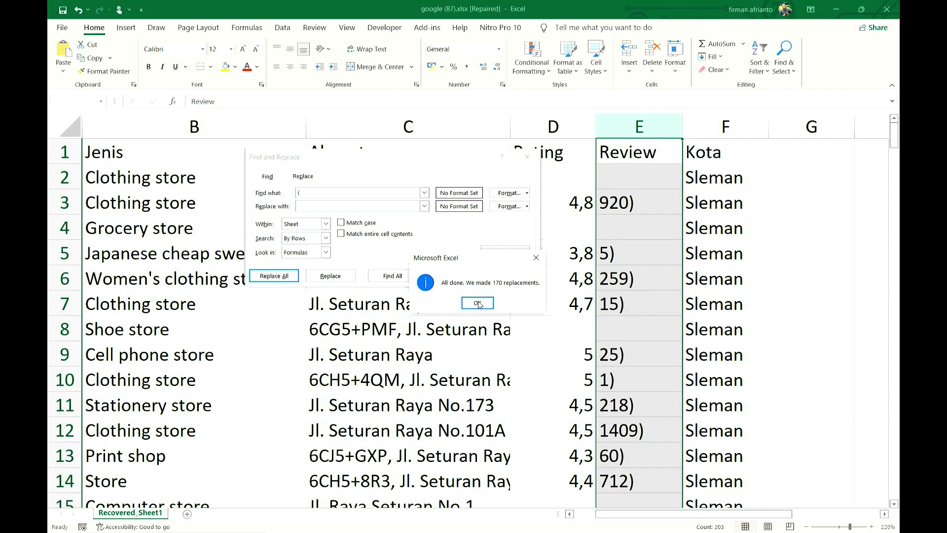
left_click(478, 303)
Step: Remove every closing parenthesis ")" from the Review column by replacing all occurrences with nothing
left_click(306, 193)
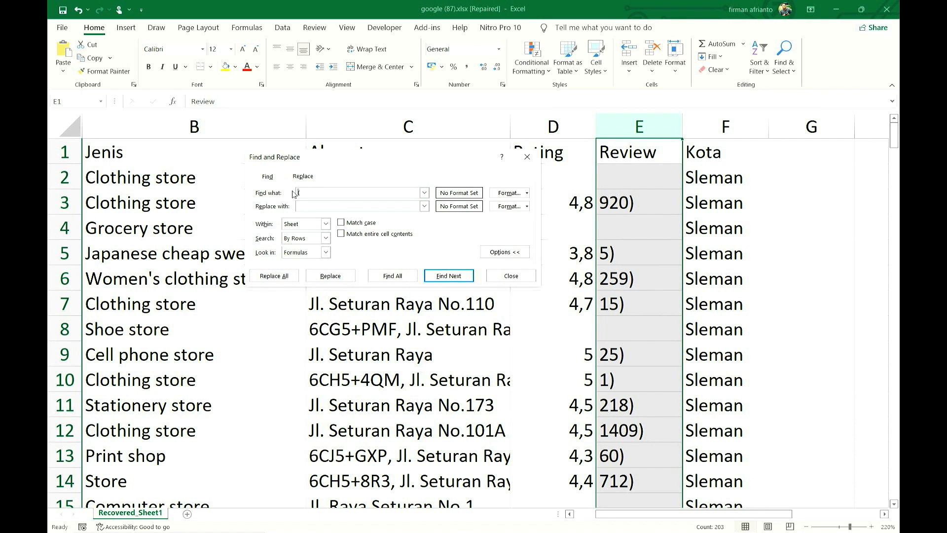
left_click(285, 277)
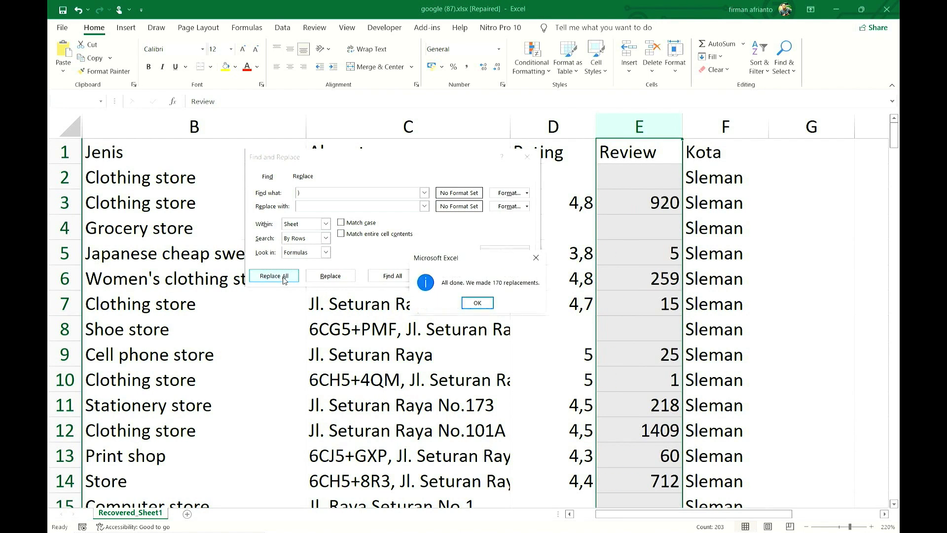
left_click(487, 303)
left_click(515, 278)
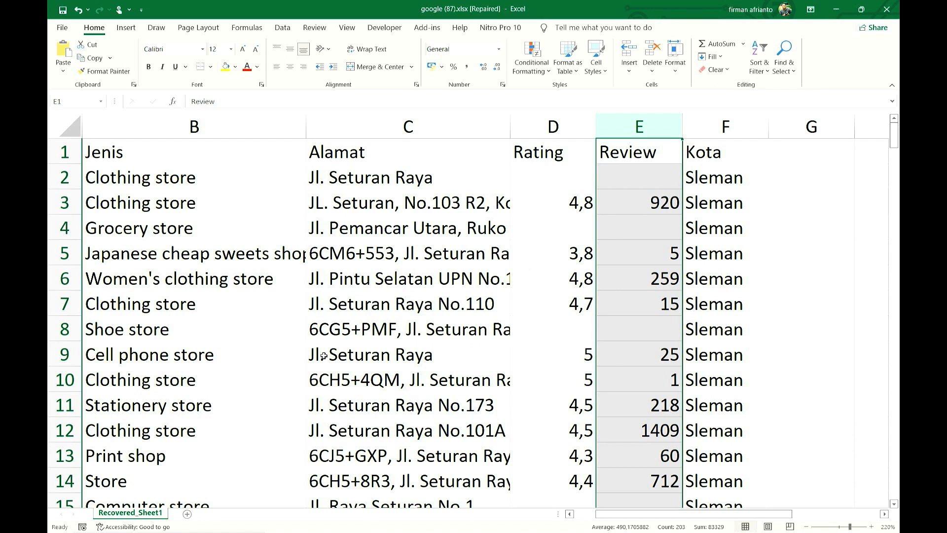
Step: Examine the cleaned values in the Rating and Review columns for several stores
left_click(768, 181)
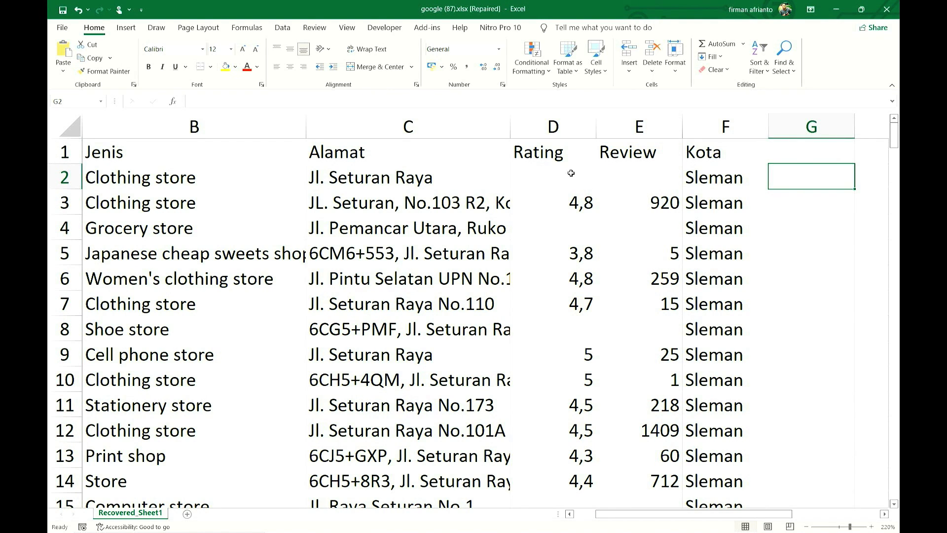
left_click(569, 206)
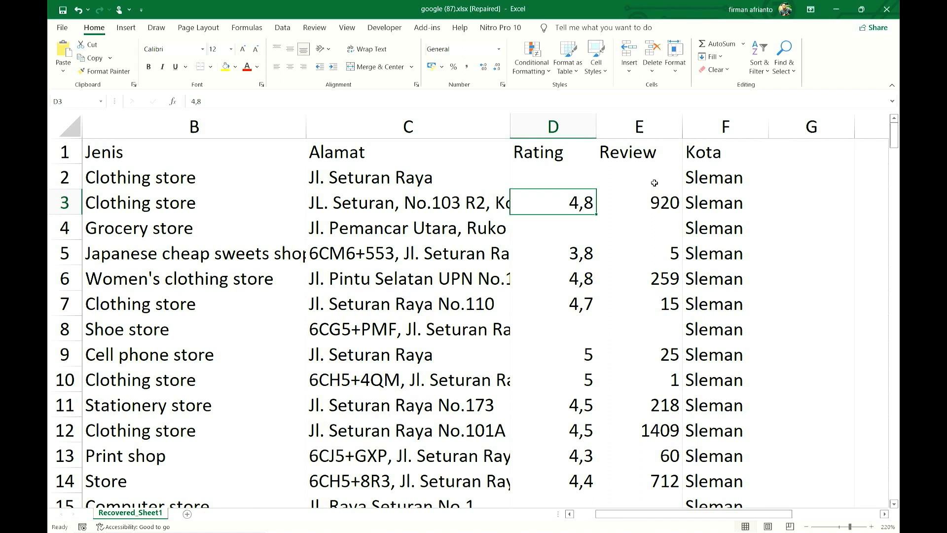
left_click(662, 203)
left_click(666, 254)
left_click(656, 284)
left_click(655, 303)
left_click(655, 329)
left_click(812, 176)
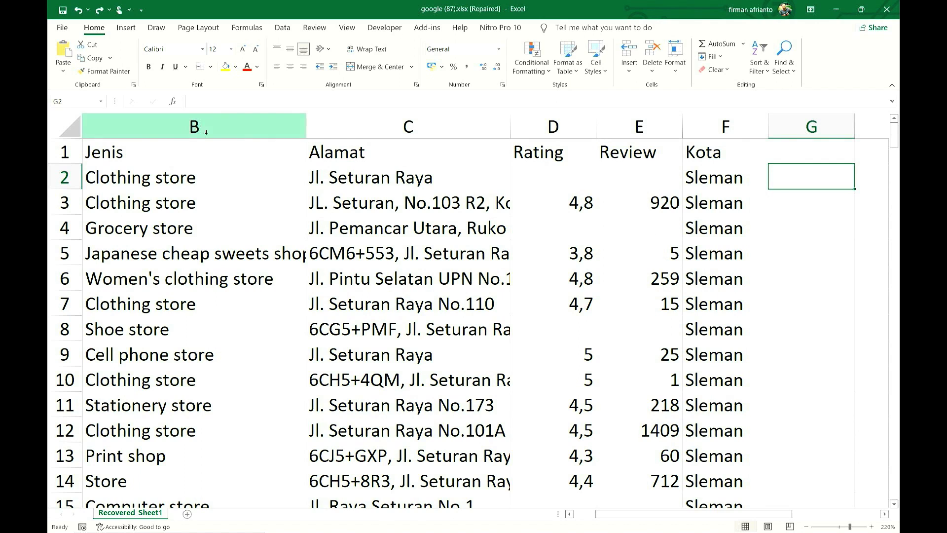
Step: Save the workbook under the name "Toko Seturan" as an Excel Workbook in the Downloads folder, and close it
left_click(63, 29)
left_click(84, 176)
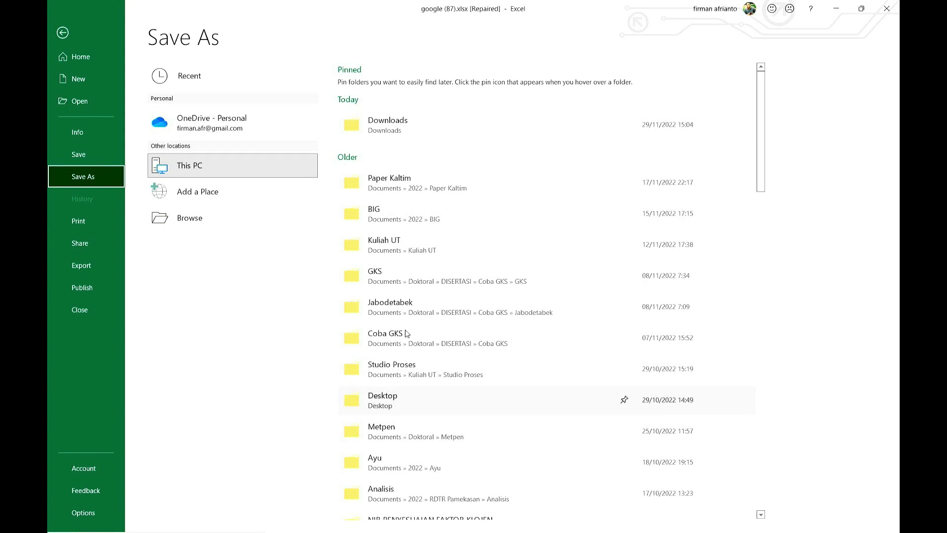
left_click(399, 124)
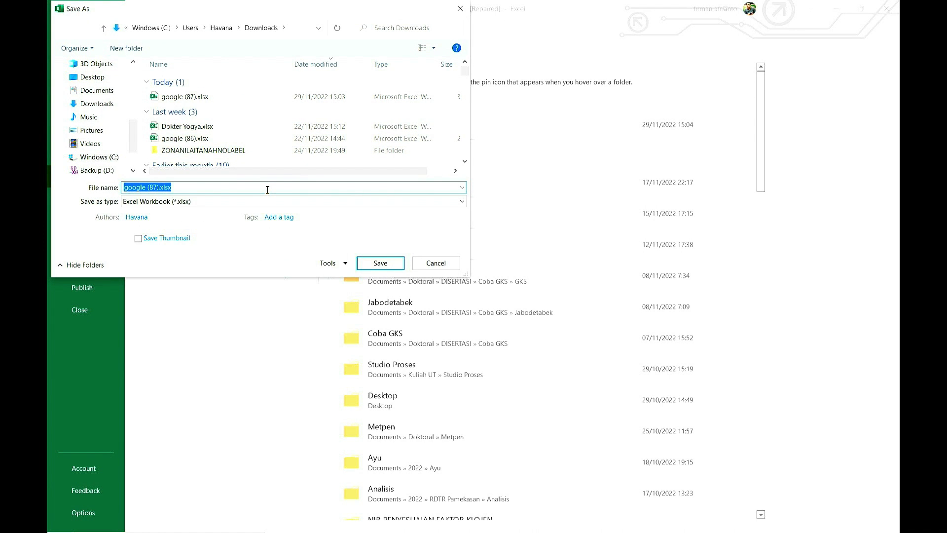
type("Toko")
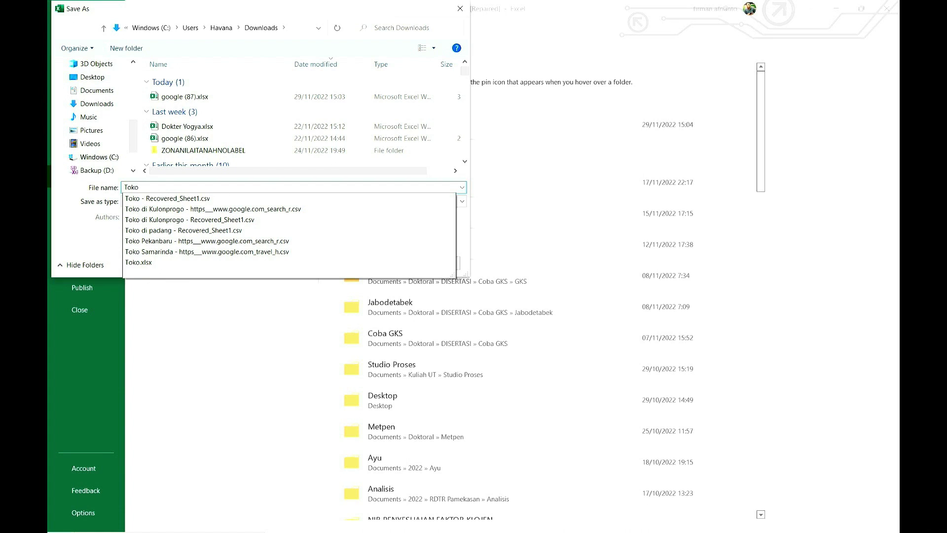
type(" Seturan")
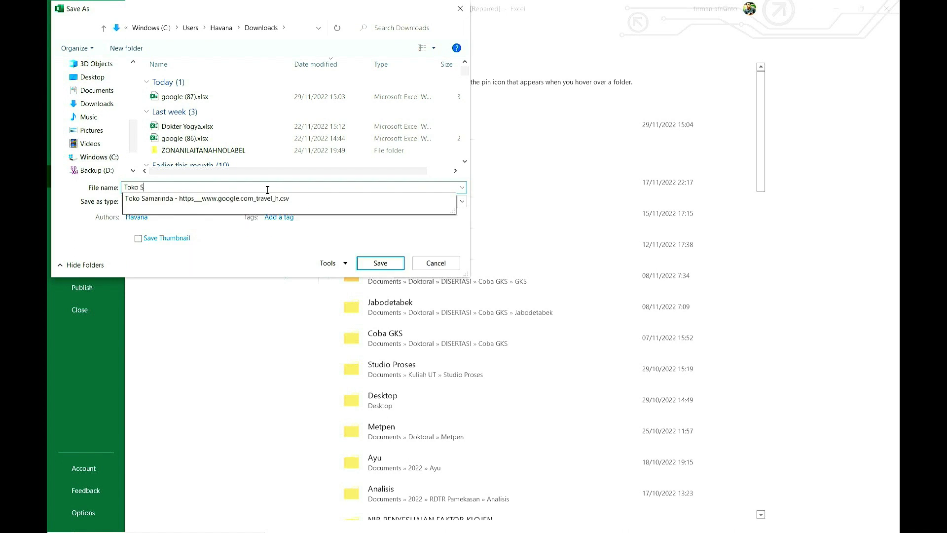
left_click(380, 263)
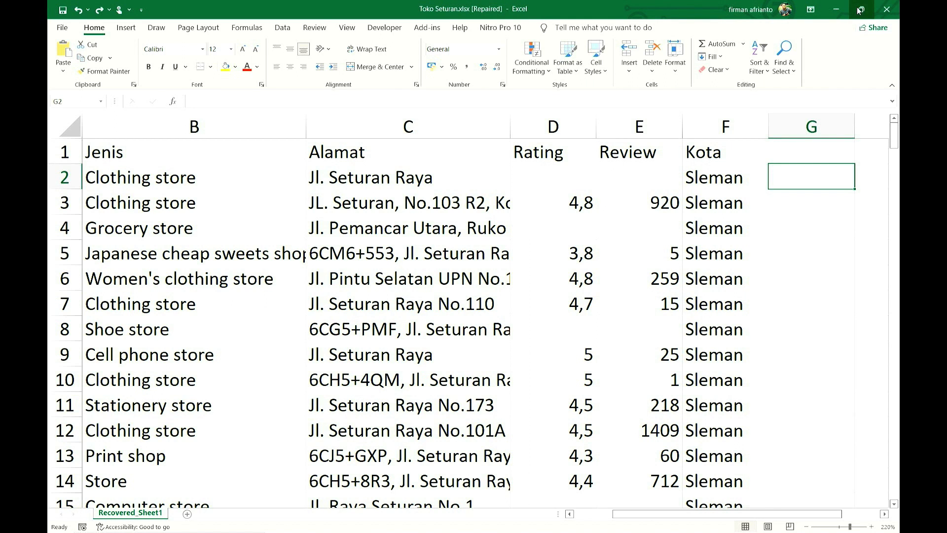
left_click(888, 9)
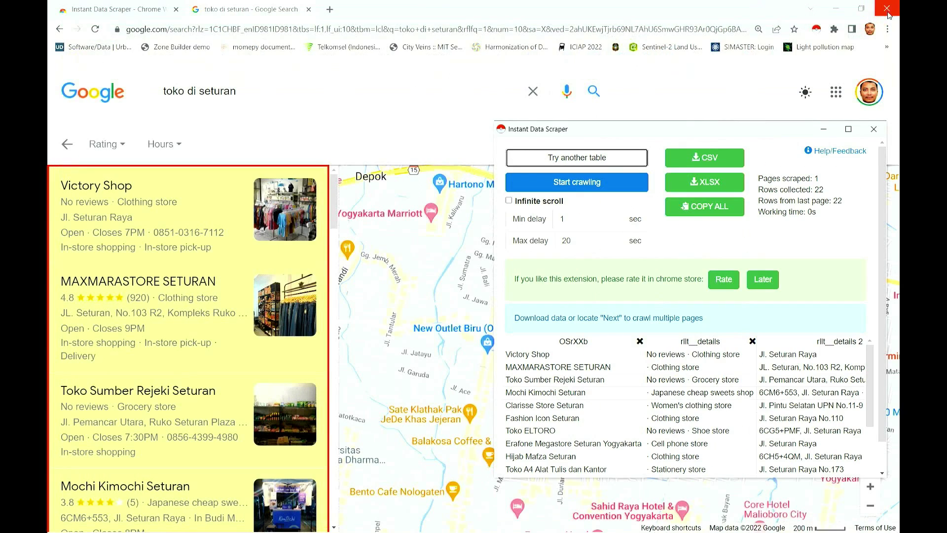
Step: Close the Instant Data Scraper window and create a blank spreadsheet in Google Sheets in a new browser tab
left_click(873, 130)
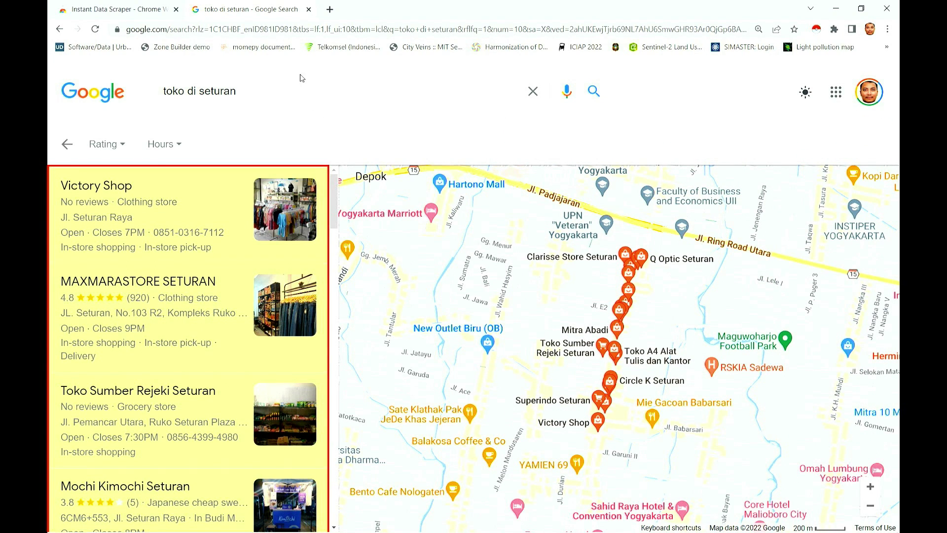
left_click(330, 10)
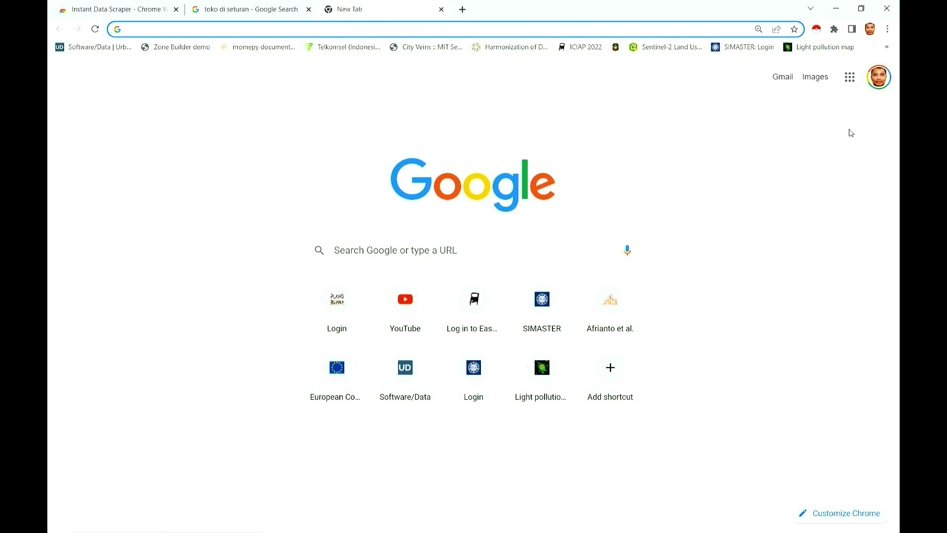
left_click(850, 76)
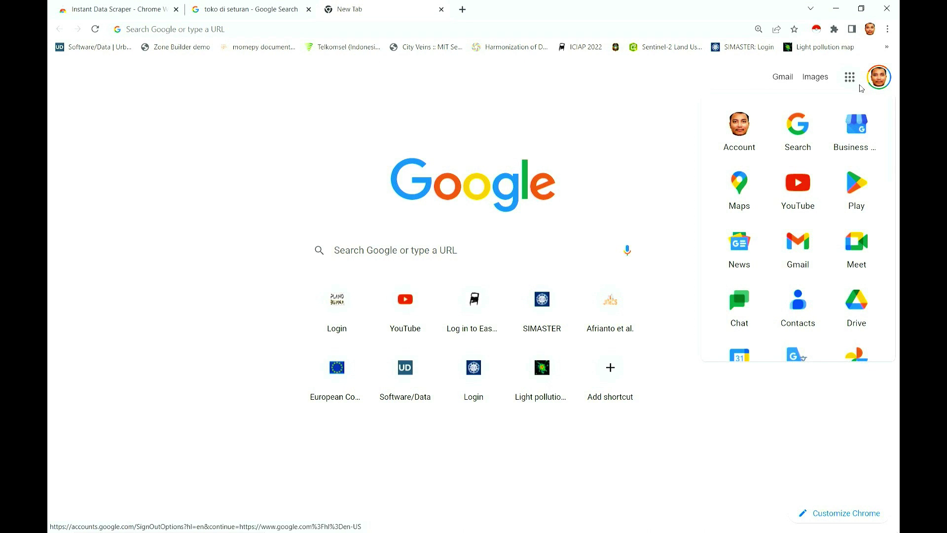
scroll(761, 302, "down", 2)
scroll(761, 302, "down", 3)
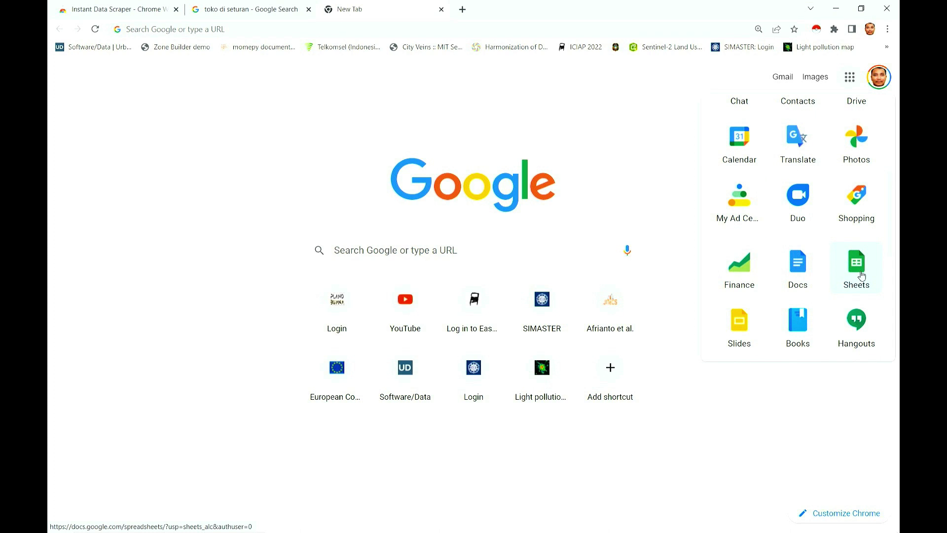
left_click(857, 275)
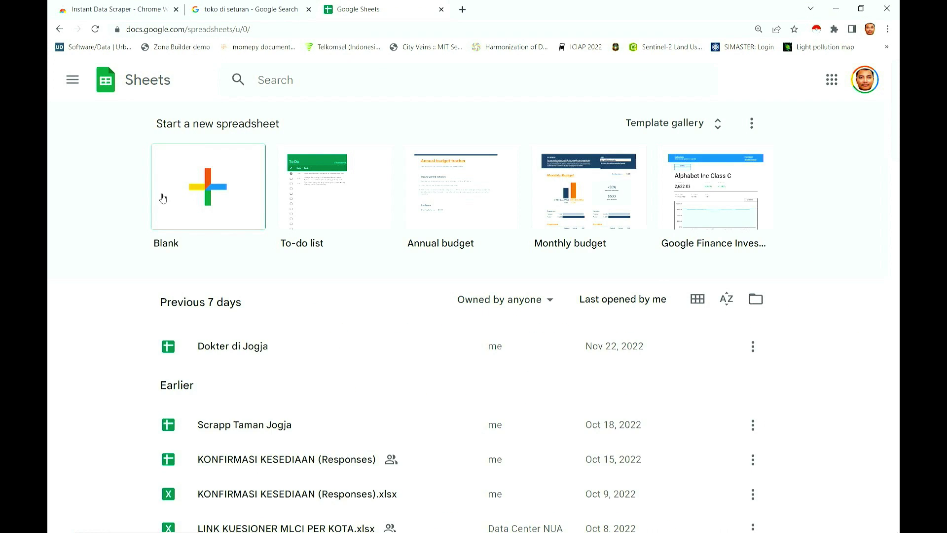
left_click(198, 161)
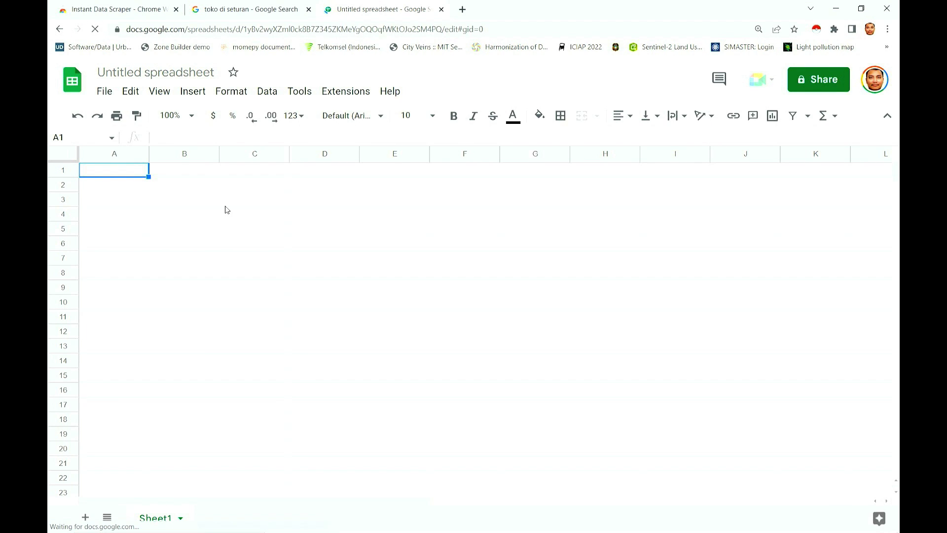
Step: Import Toko Seturan.xlsx from the Downloads folder on the device, with "Replace spreadsheet" as the import location
left_click(105, 92)
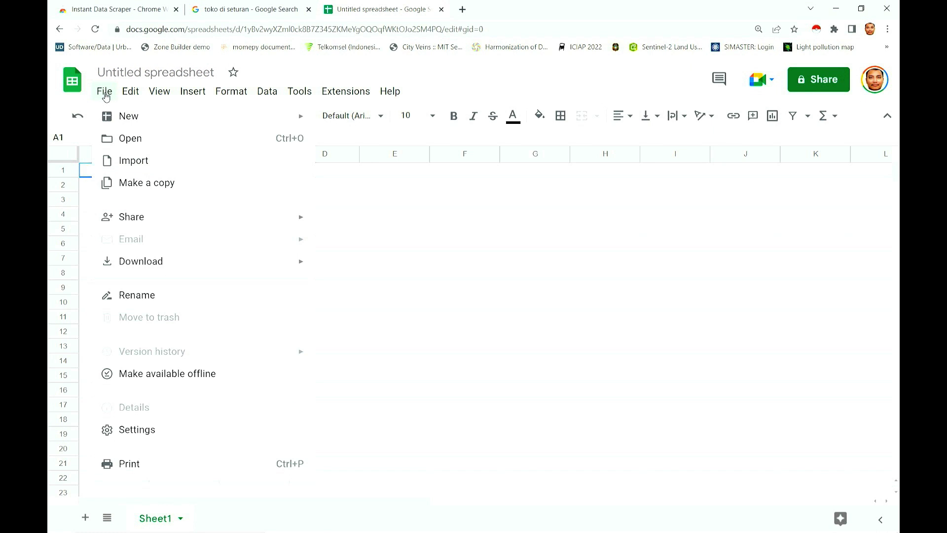
left_click(152, 170)
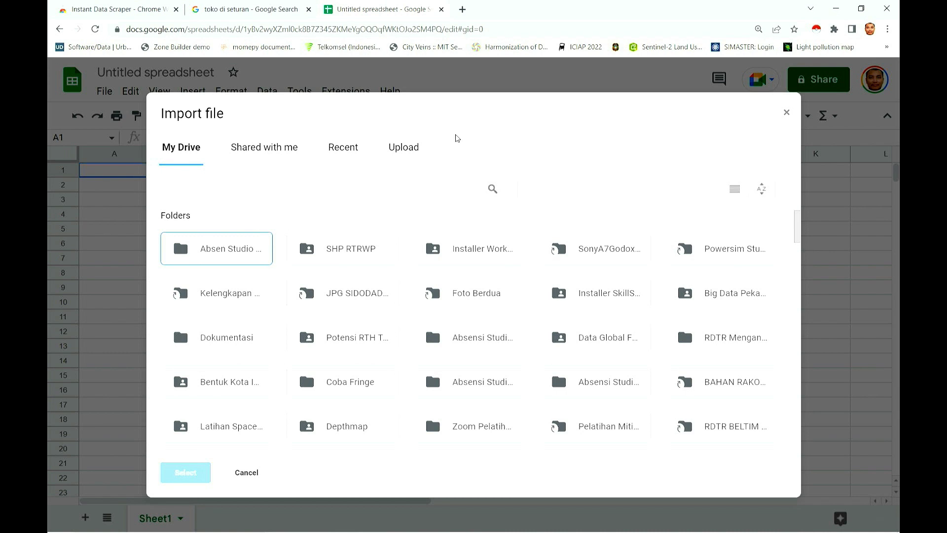
left_click(406, 150)
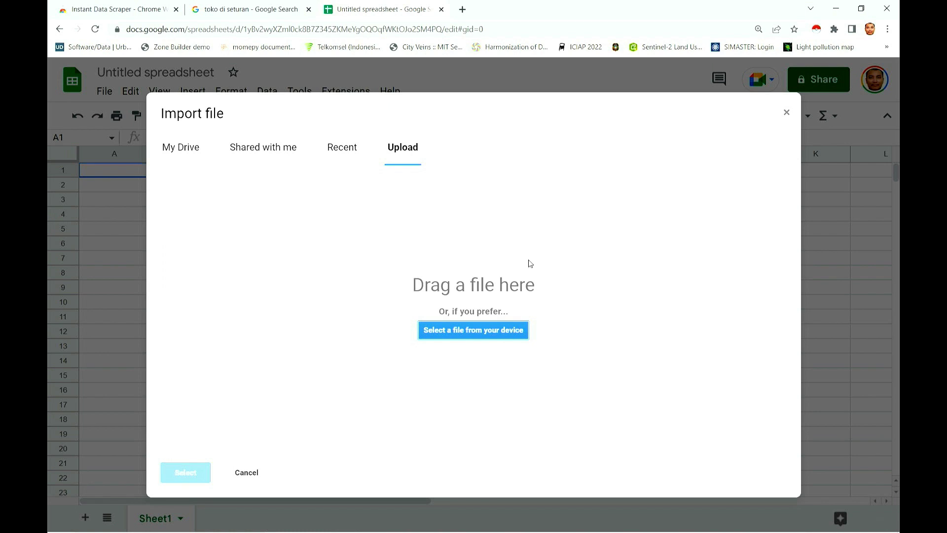
left_click(501, 333)
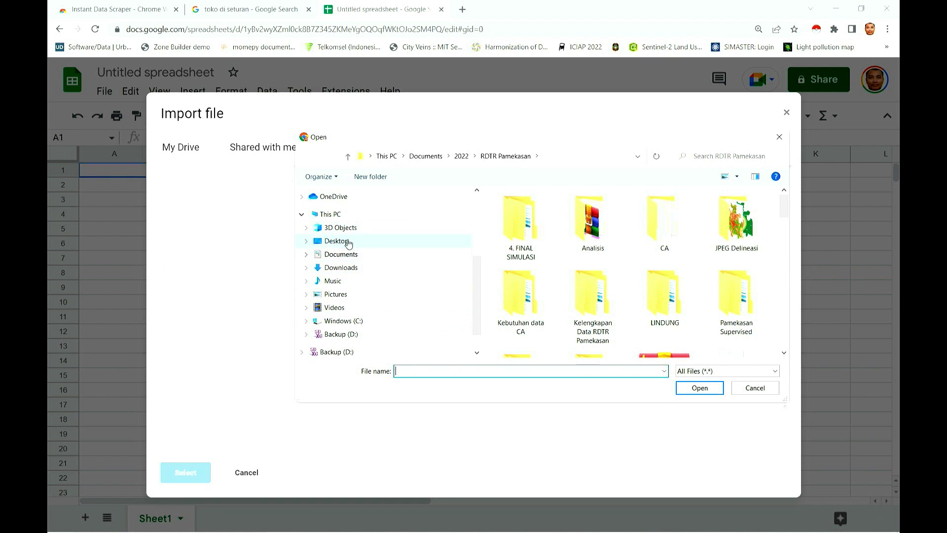
left_click(350, 267)
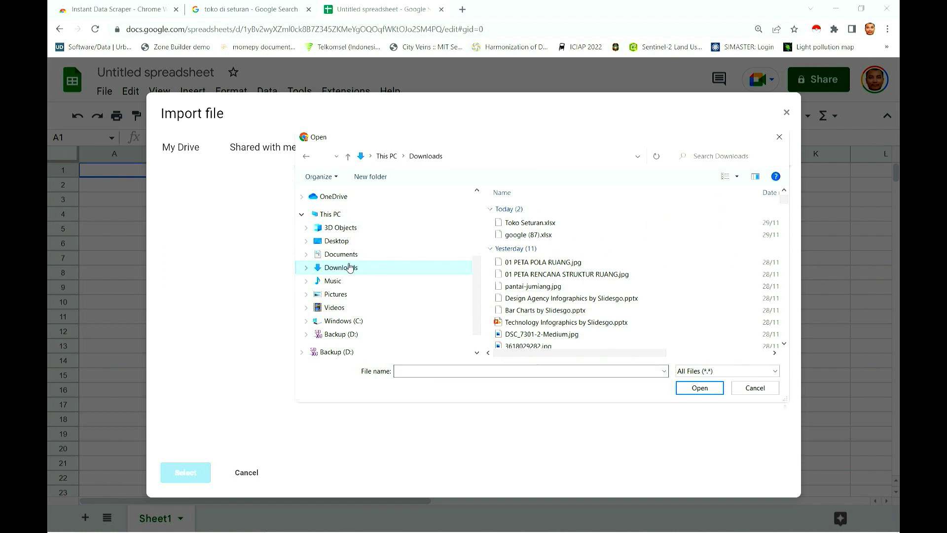
left_click(548, 224)
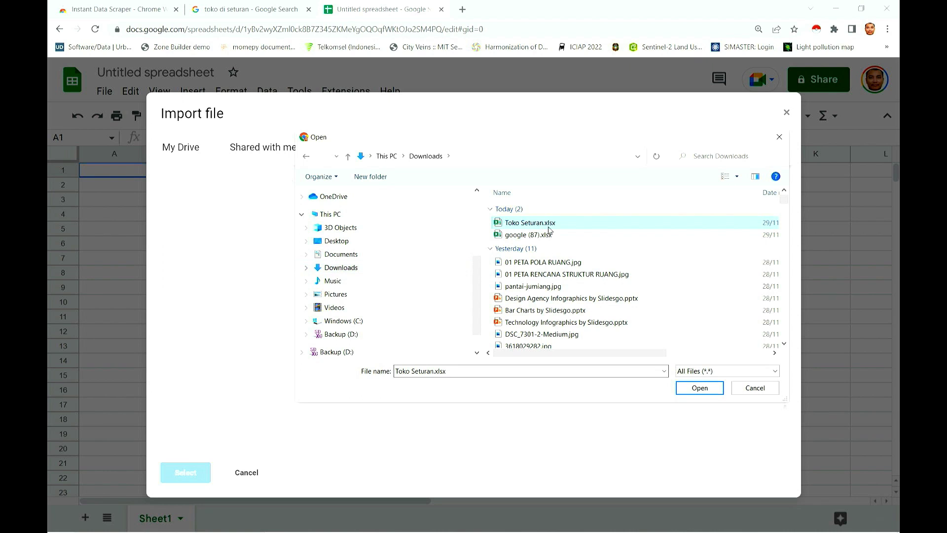
left_click(714, 389)
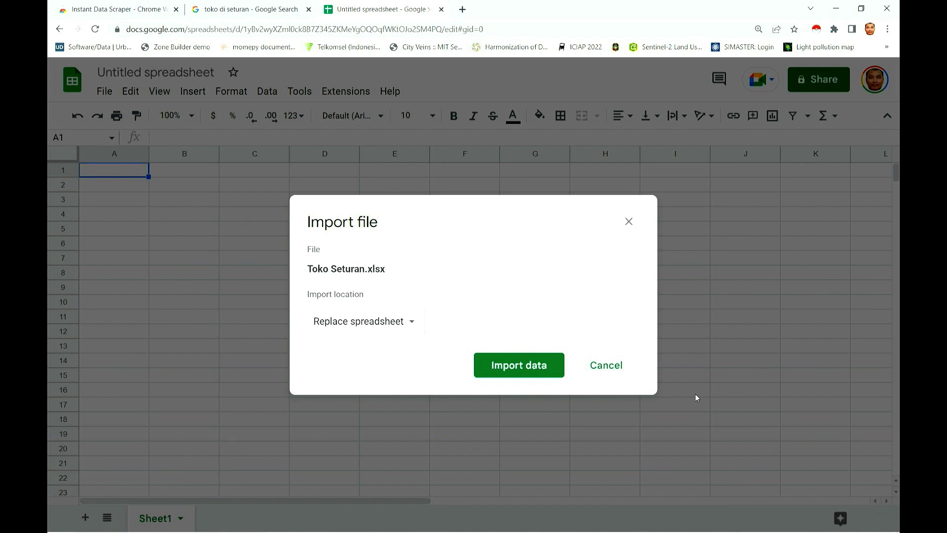
left_click(509, 362)
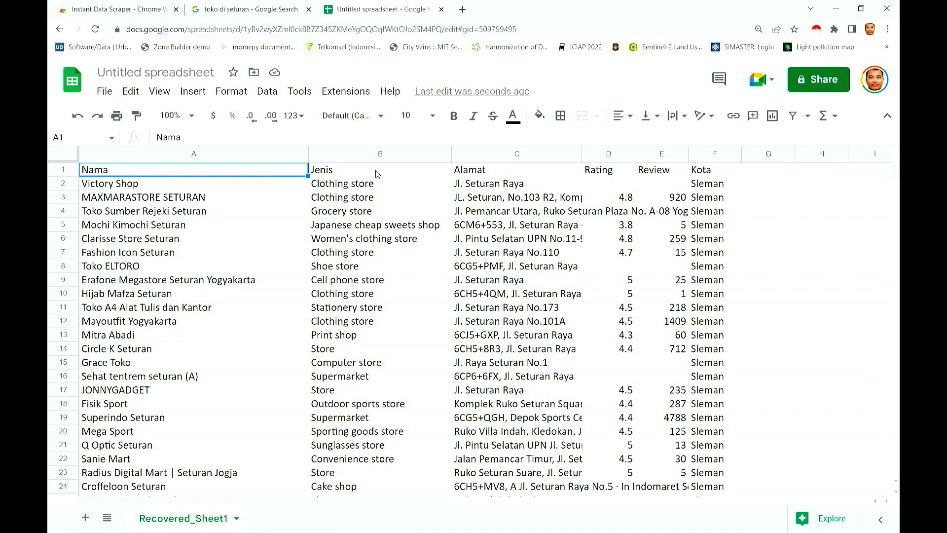
Step: Examine the locale and time zone in the spreadsheet's general settings, and close the settings without changing them
left_click(112, 94)
left_click(132, 479)
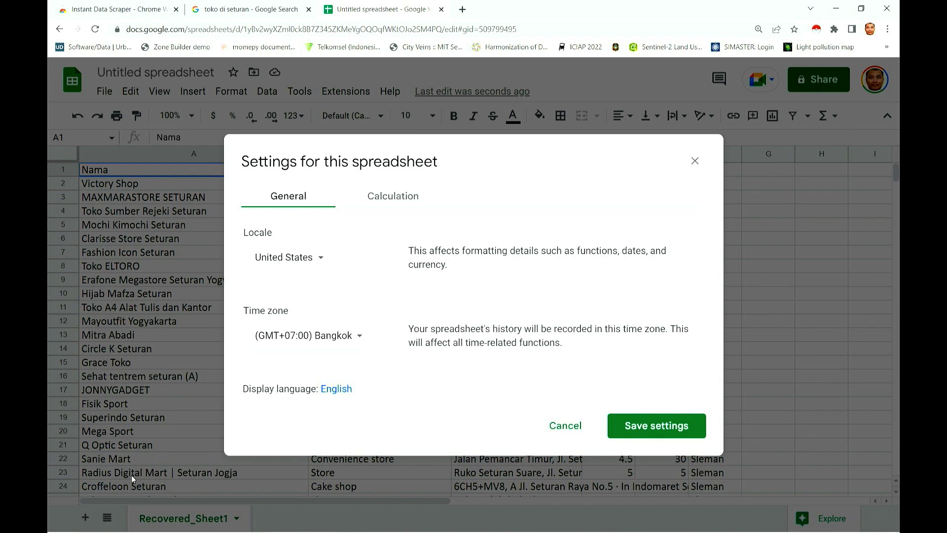
key("ctrl+plus")
key("ctrl+plus")
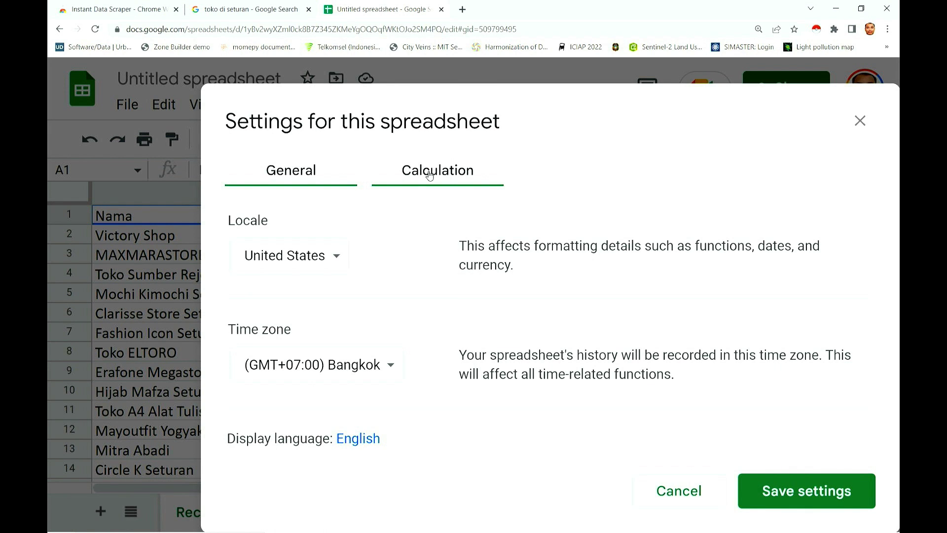
key("ctrl+minus")
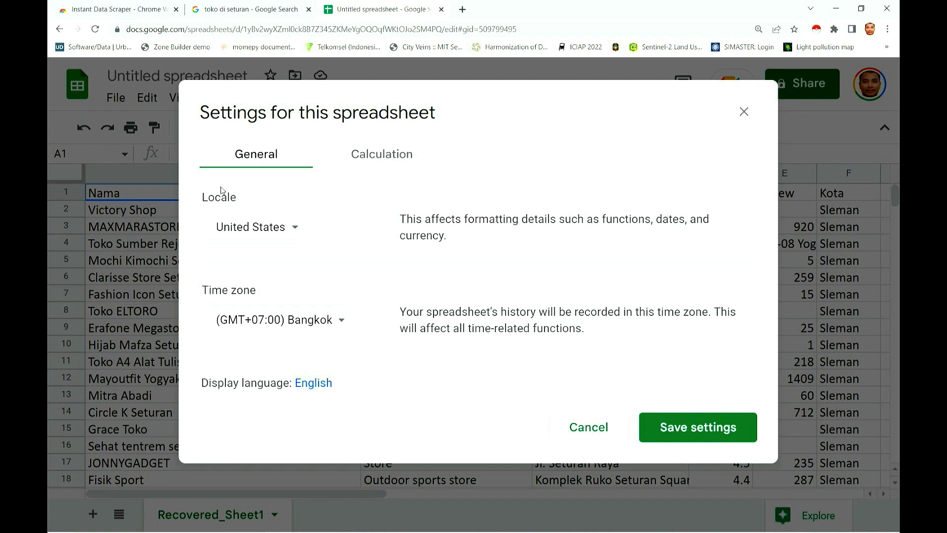
key("Escape")
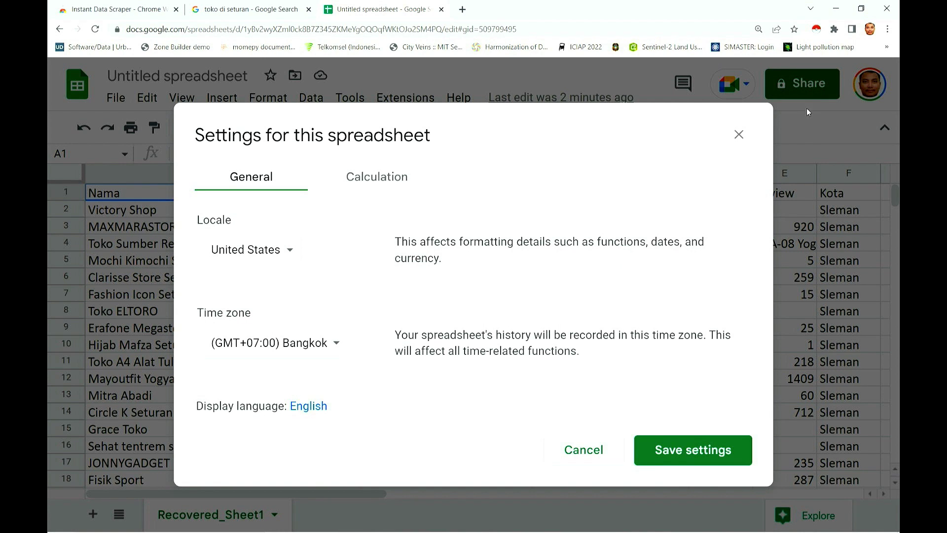
left_click(739, 135)
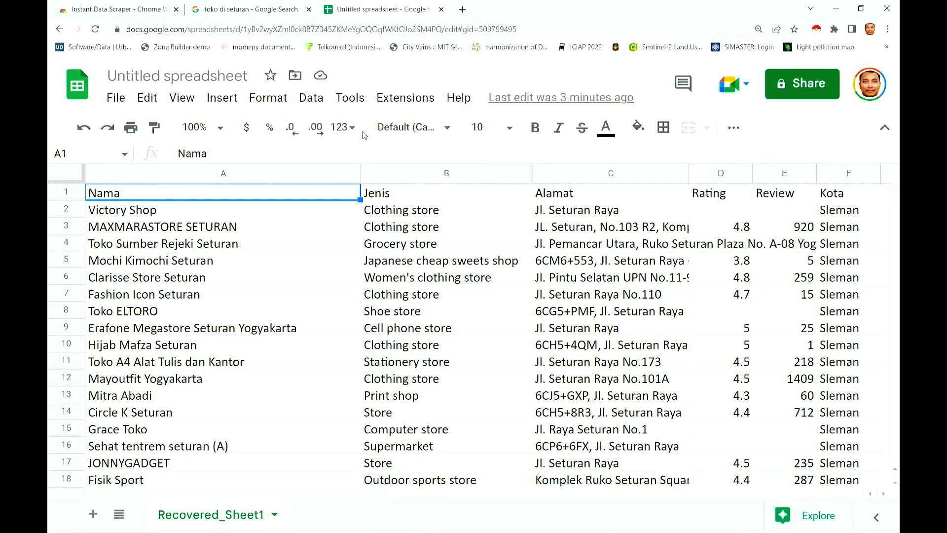
Step: Find Geocode by Awesome Table in the add-ons marketplace, check whether it is installed, and close the marketplace
left_click(405, 98)
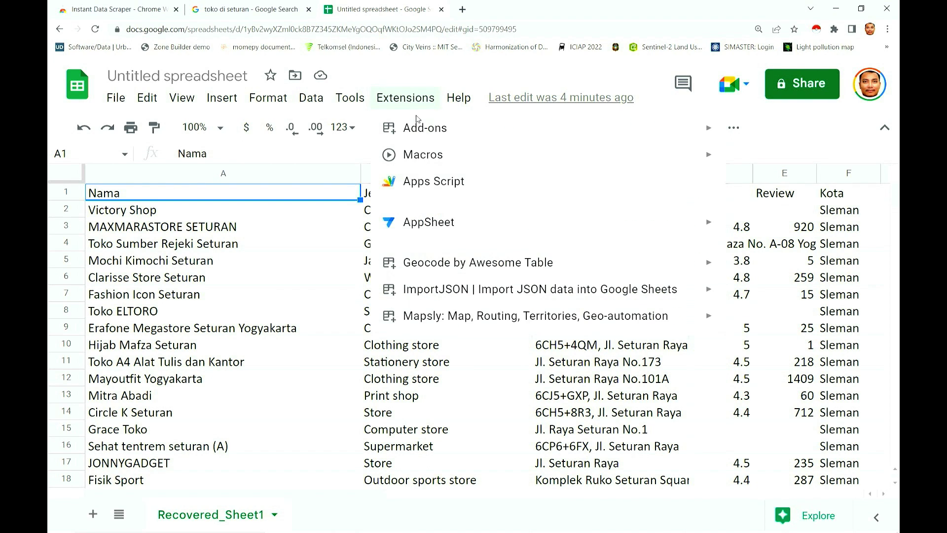
mouse_move(419, 129)
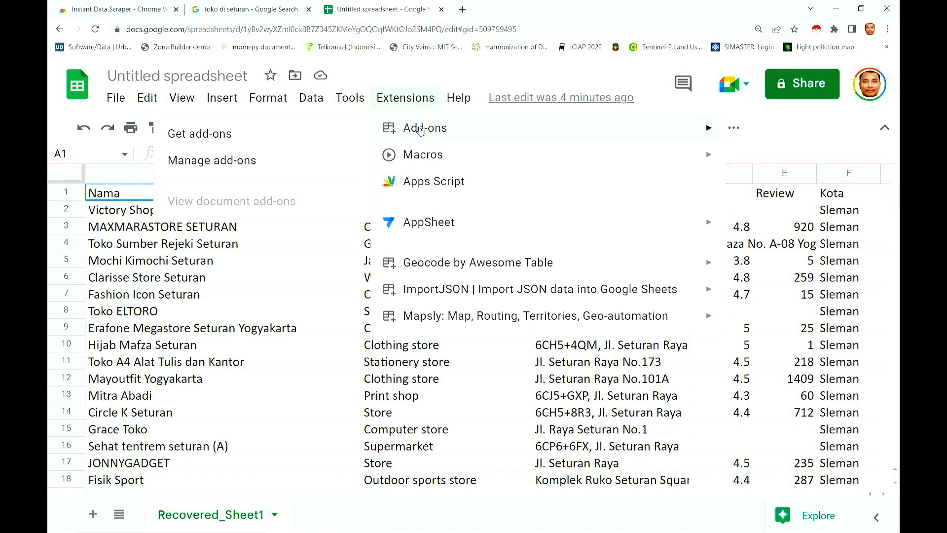
left_click(276, 135)
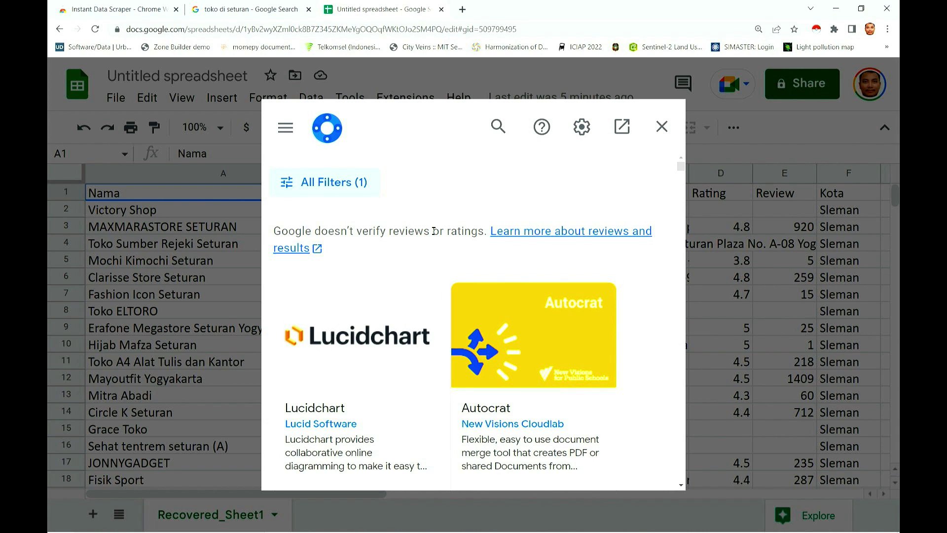
left_click(499, 126)
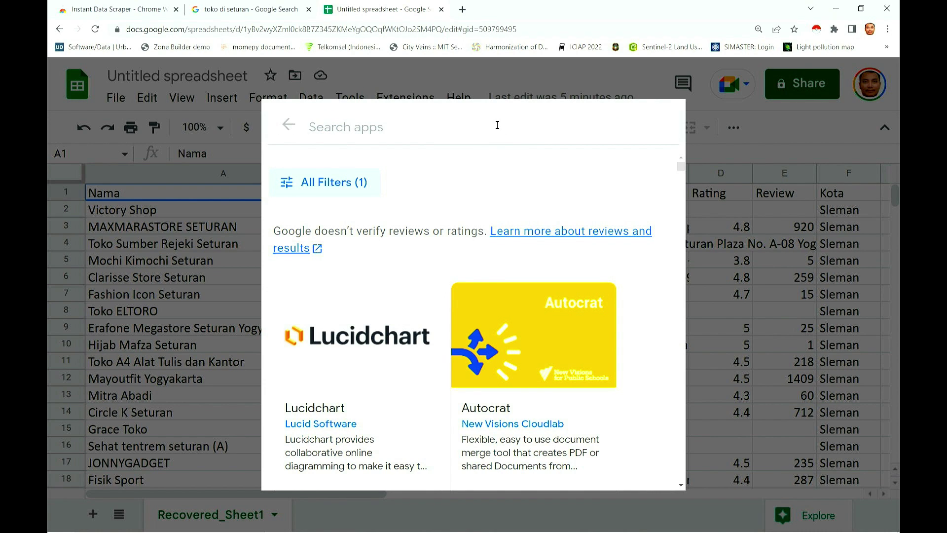
type("g")
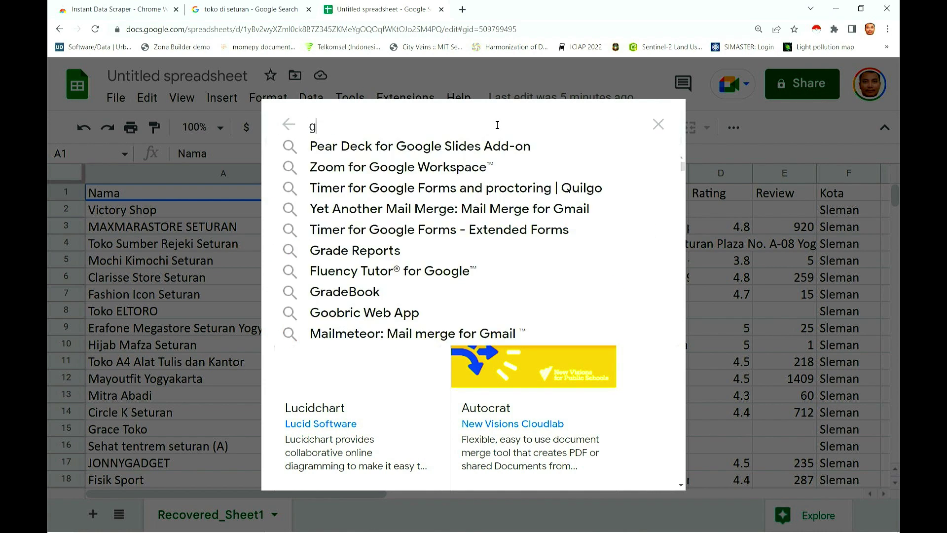
type("eoc")
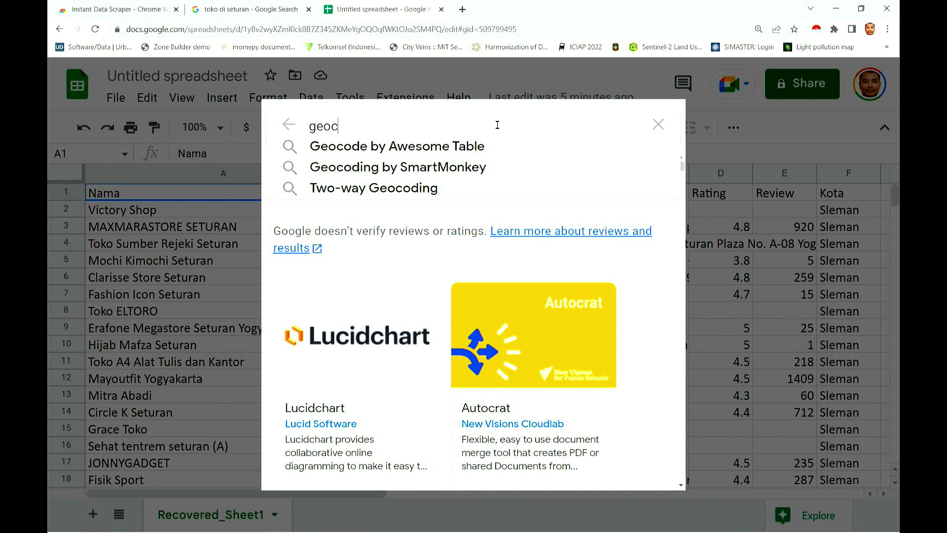
left_click(409, 150)
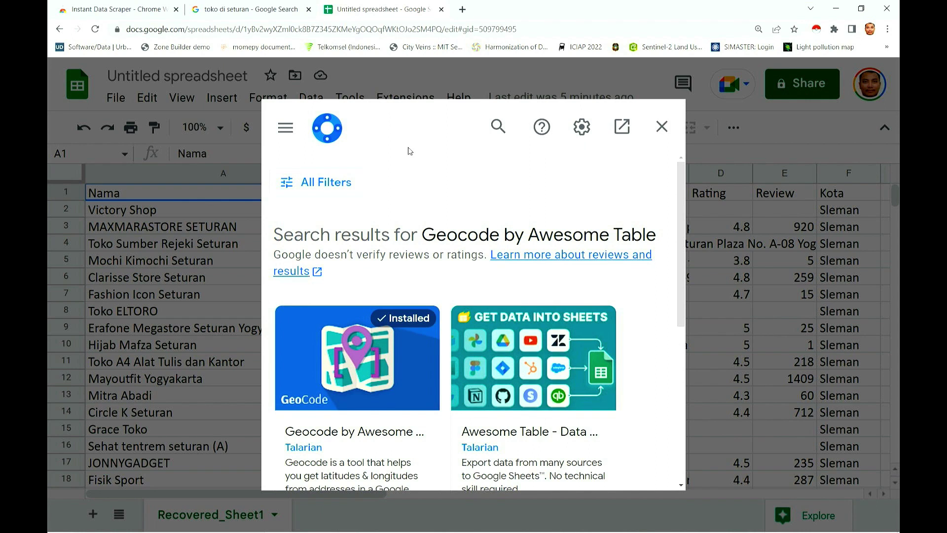
scroll(369, 321, "down", 3)
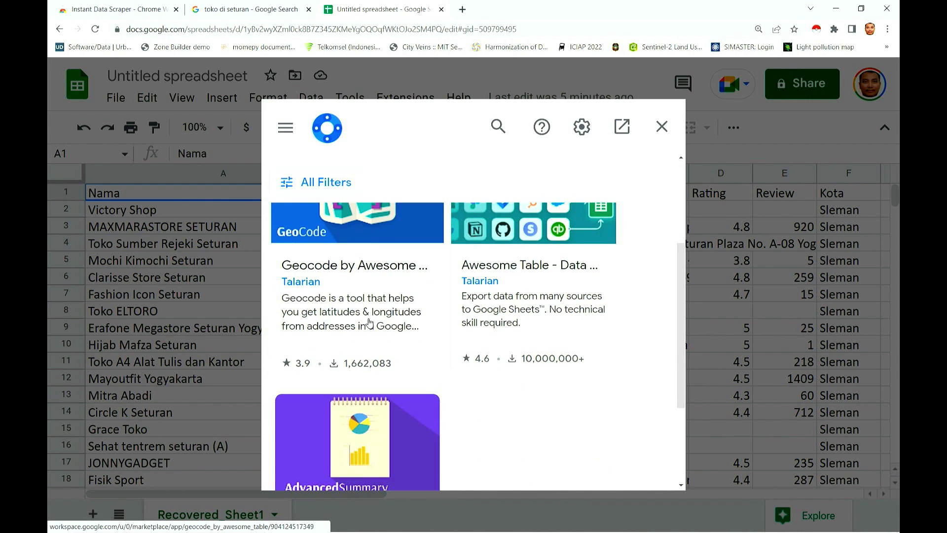
left_click(375, 267)
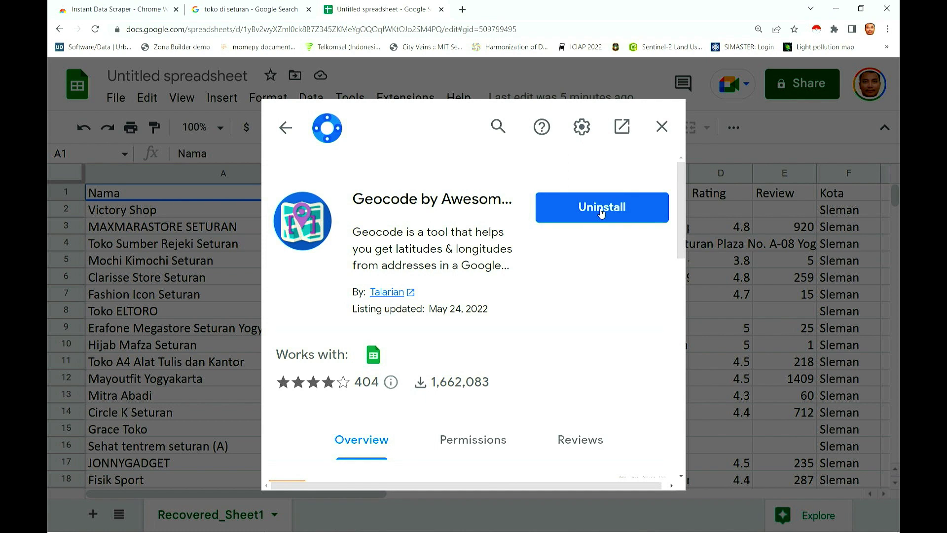
key("Escape")
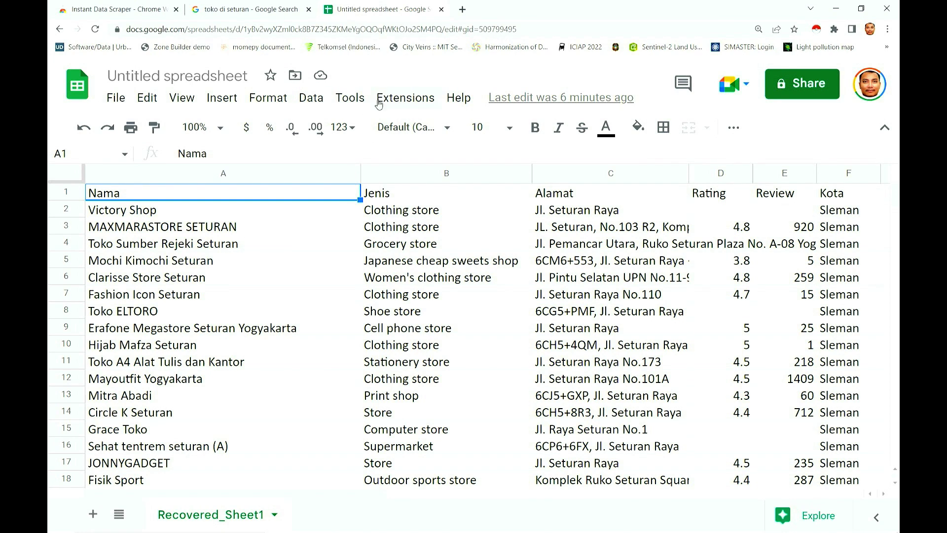
Step: Start geocoding with the Geocode by Awesome Table add-on on the imported sheet
left_click(399, 101)
mouse_move(503, 268)
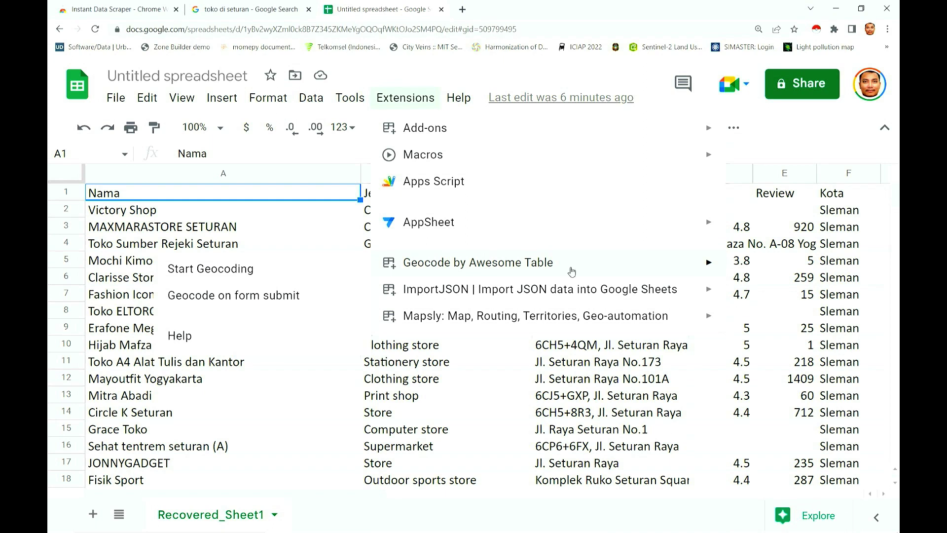
left_click(420, 98)
left_click(420, 98)
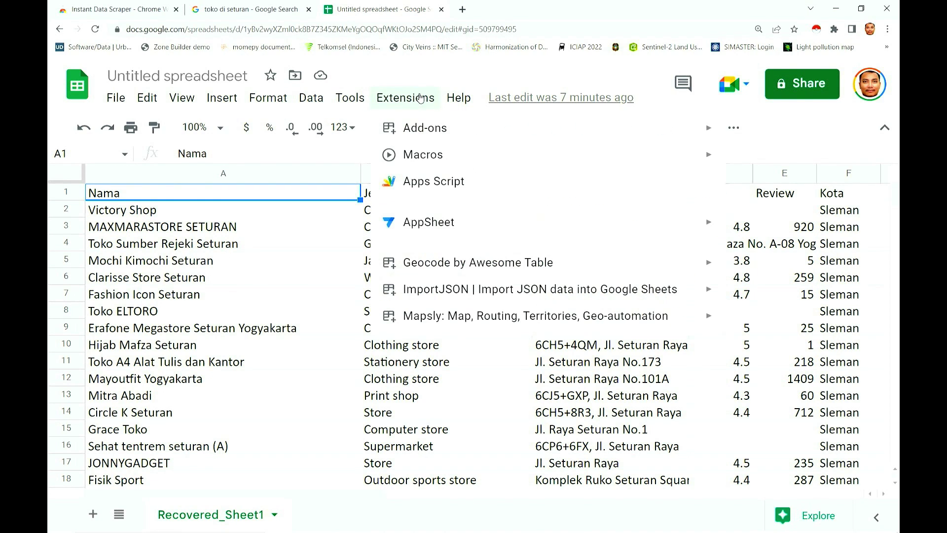
mouse_move(474, 266)
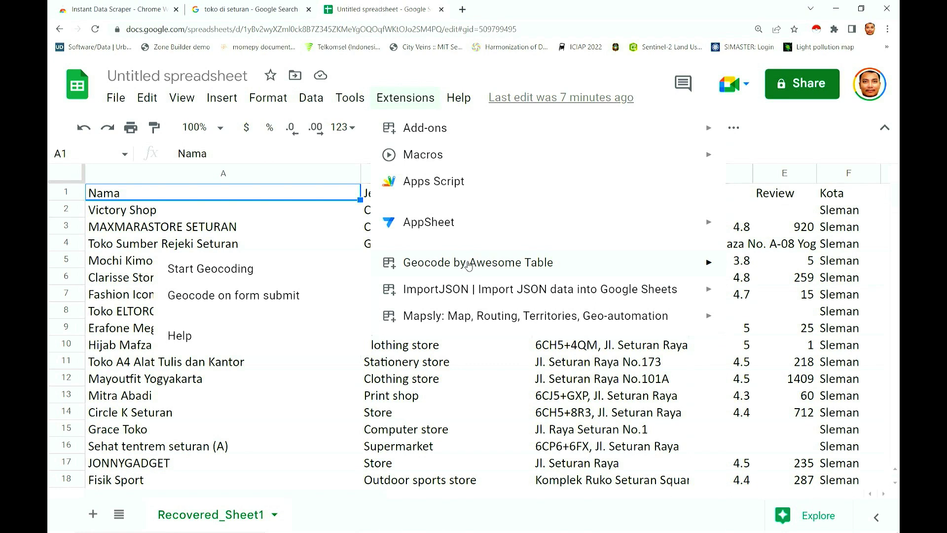
left_click(250, 280)
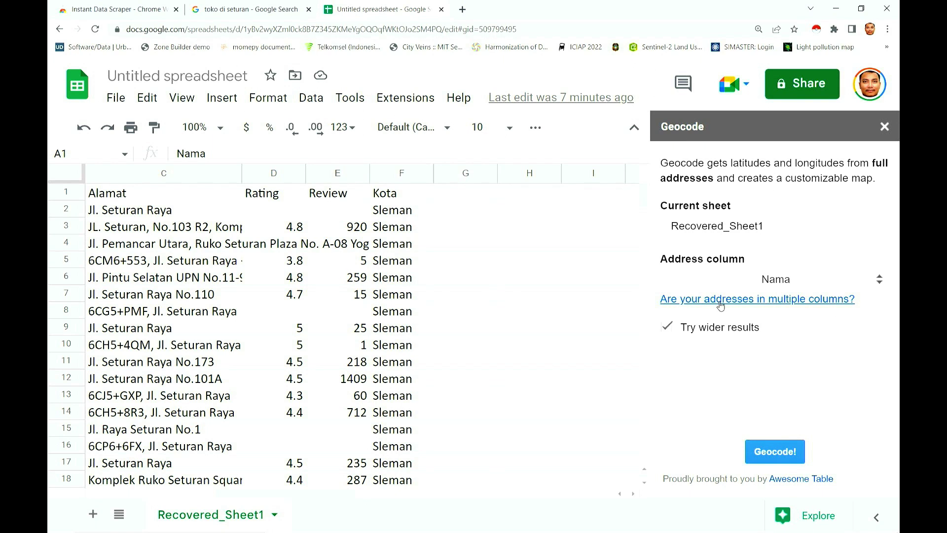
Step: Combine the Nama, Alamat and Kota columns into one address and insert the result as a full-address column
left_click(813, 303)
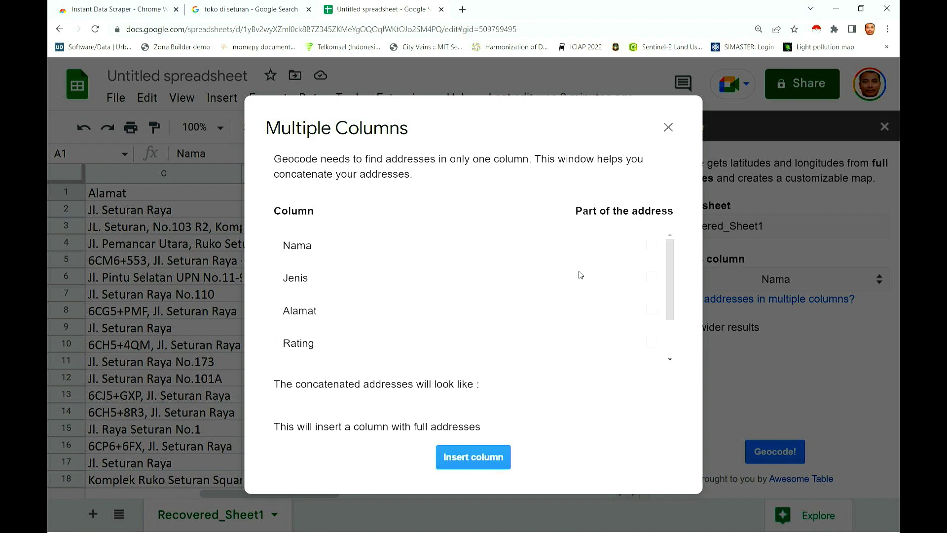
left_click(653, 245)
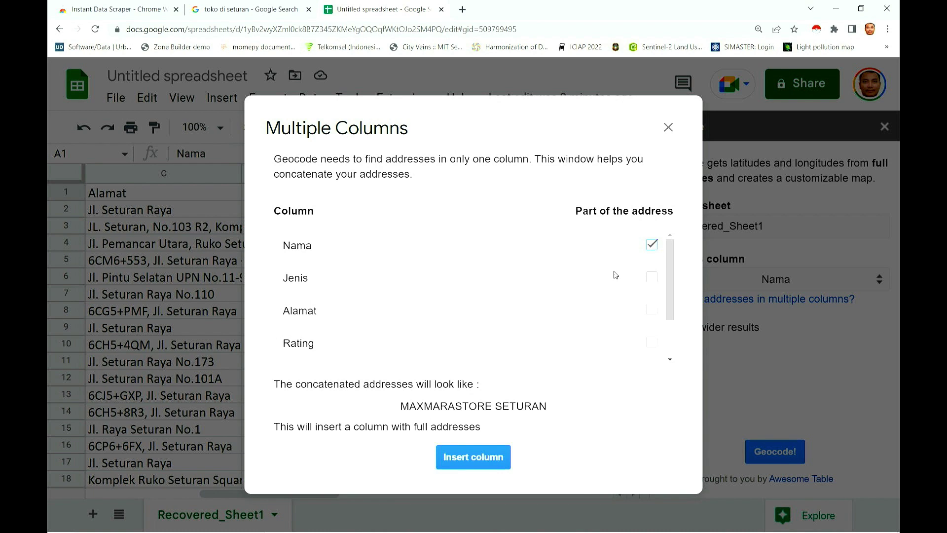
left_click(652, 310)
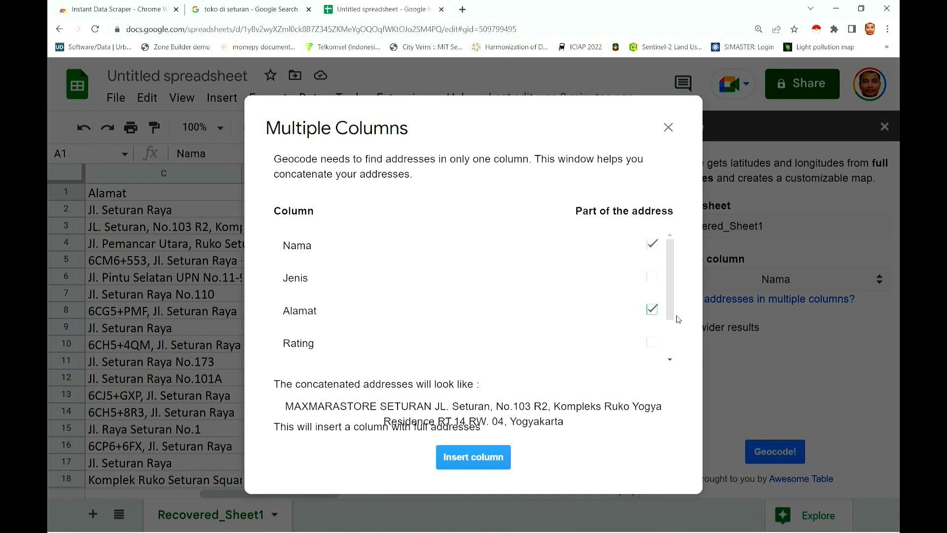
scroll(672, 326, "down", 2)
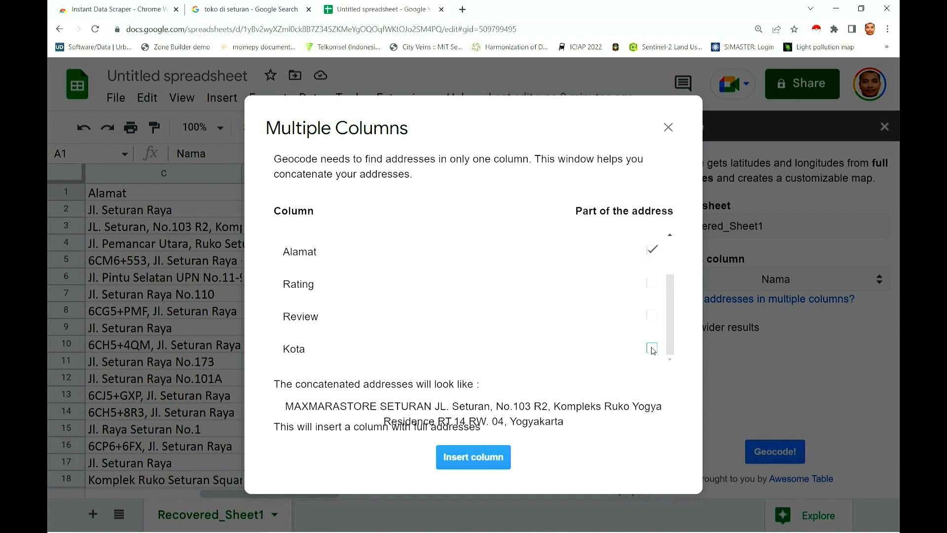
left_click(652, 348)
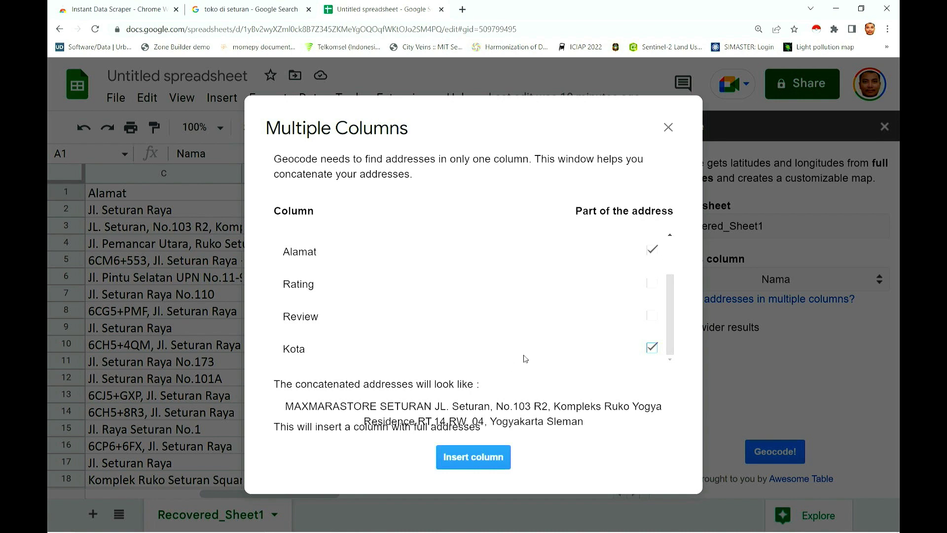
mouse_move(669, 311)
left_mouse_down()
mouse_move(670, 269)
mouse_move(670, 305)
left_mouse_up()
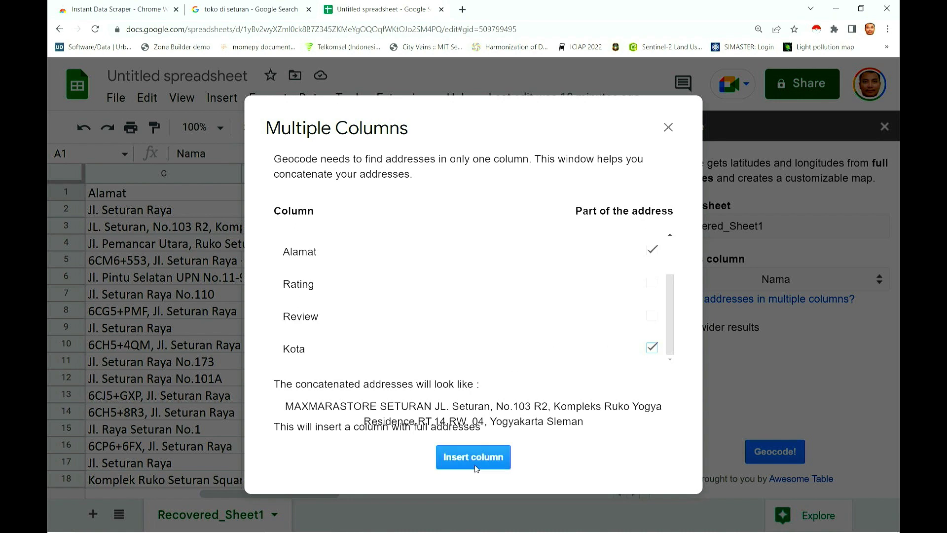
left_click(483, 459)
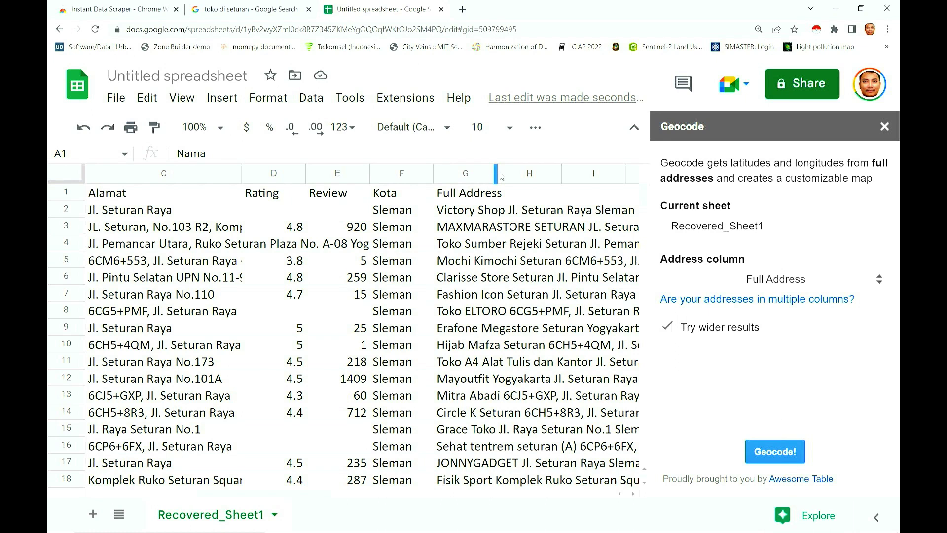
Step: Widen the Full Address column and geocode its addresses into latitude and longitude columns
left_click_drag(497, 176, 554, 177)
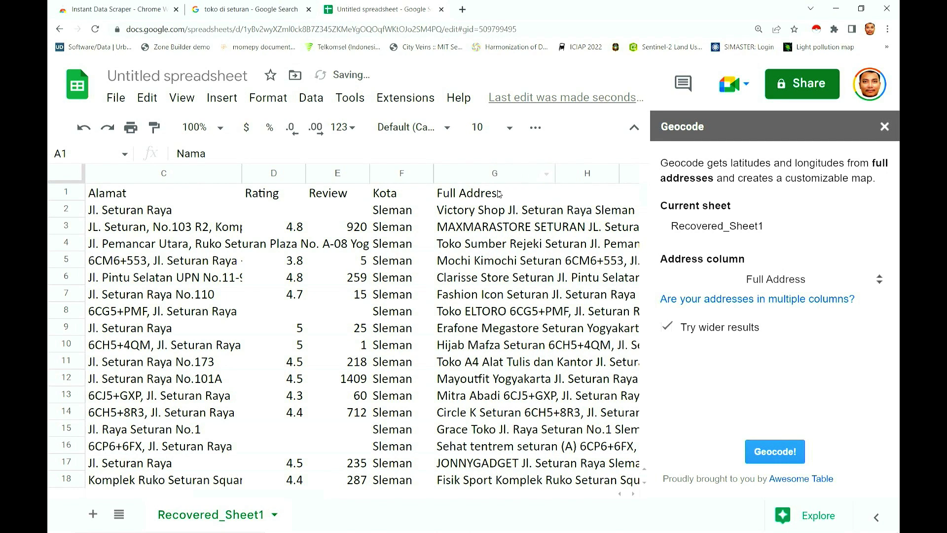
scroll(497, 195, "right", 3)
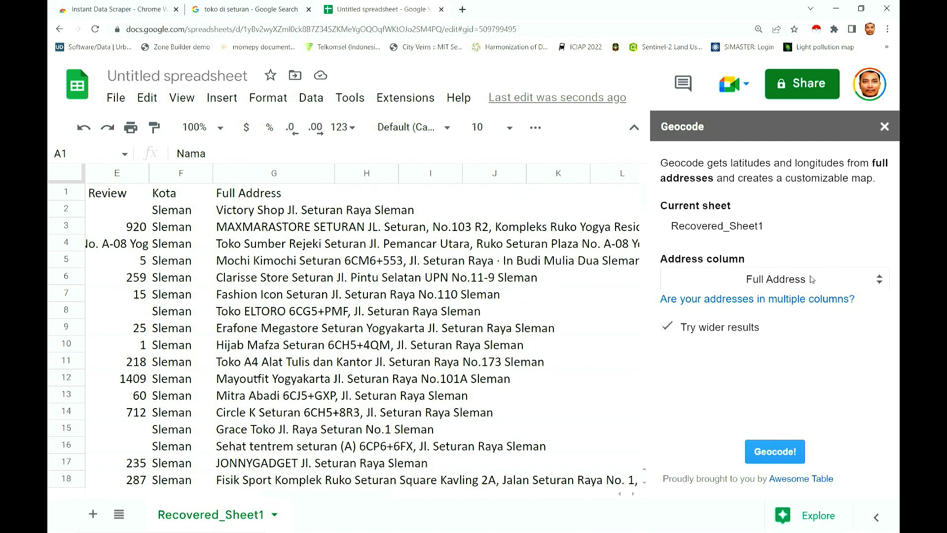
left_click(775, 451)
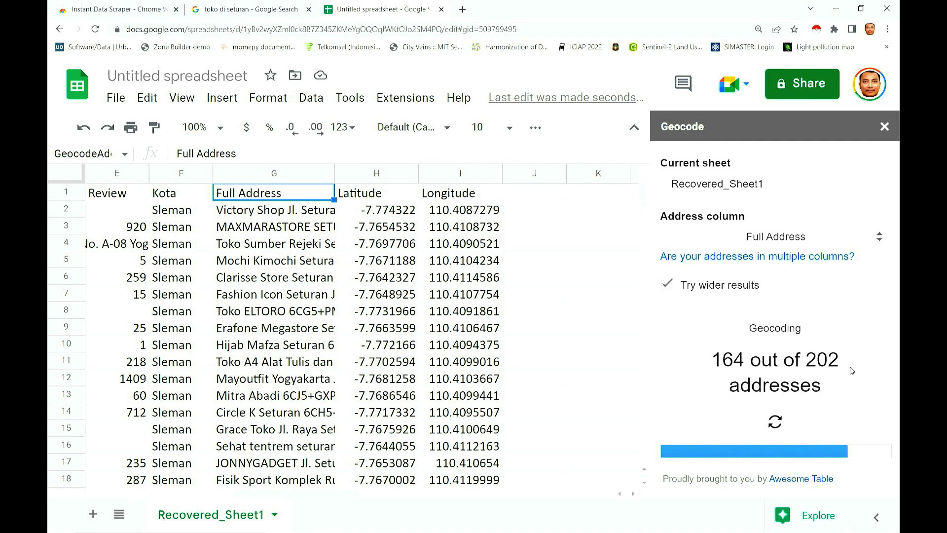
scroll(404, 289, "down", 11)
scroll(404, 288, "down", 3)
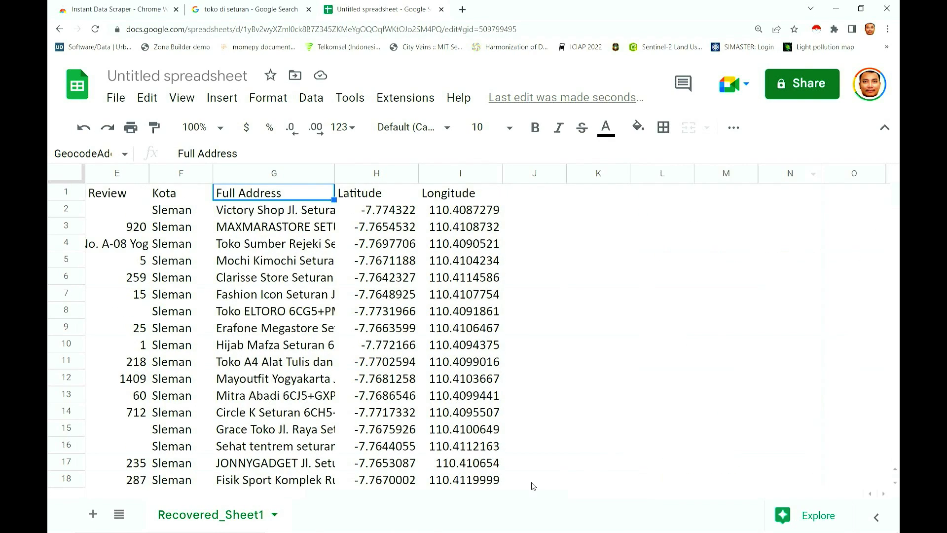
left_click_drag(524, 493, 470, 493)
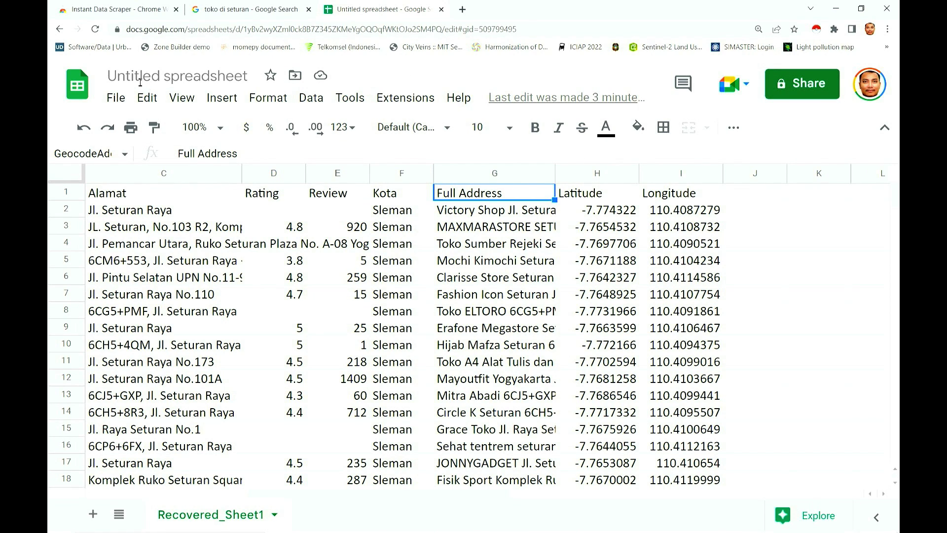
Step: Rename the spreadsheet as Toko Seturan
left_click(168, 75)
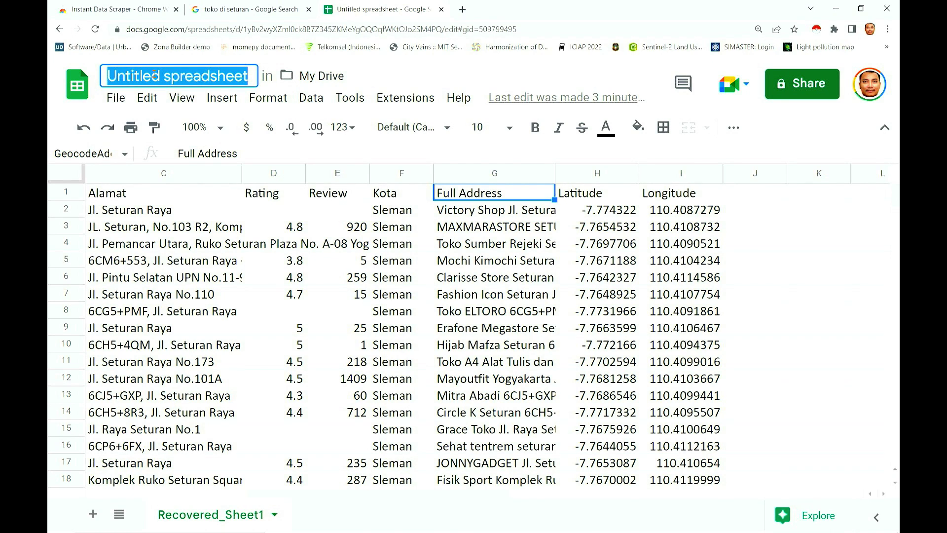
type("Toko ")
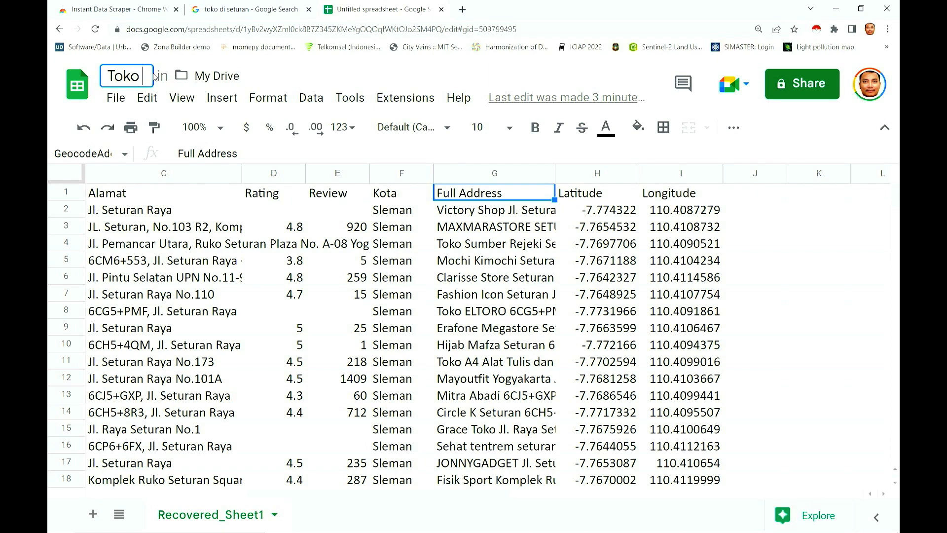
type("Se")
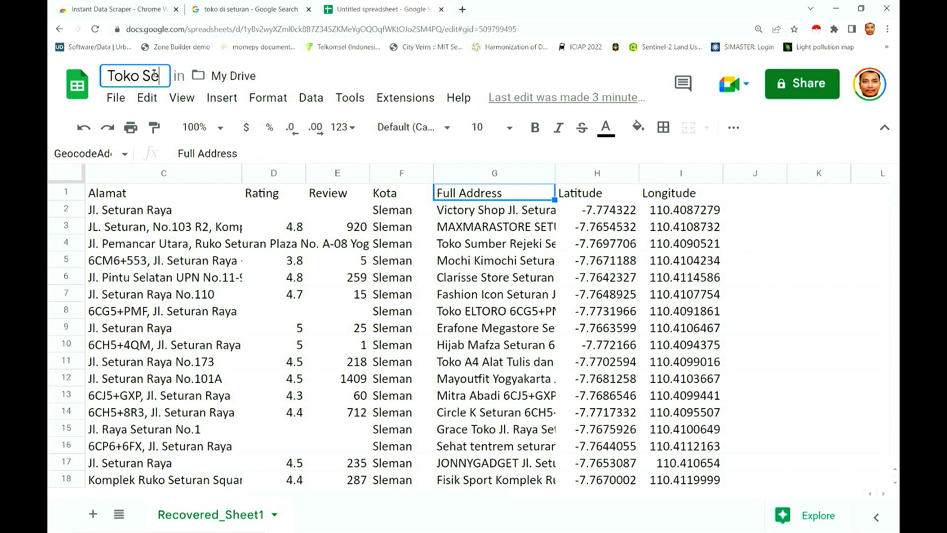
type("tura")
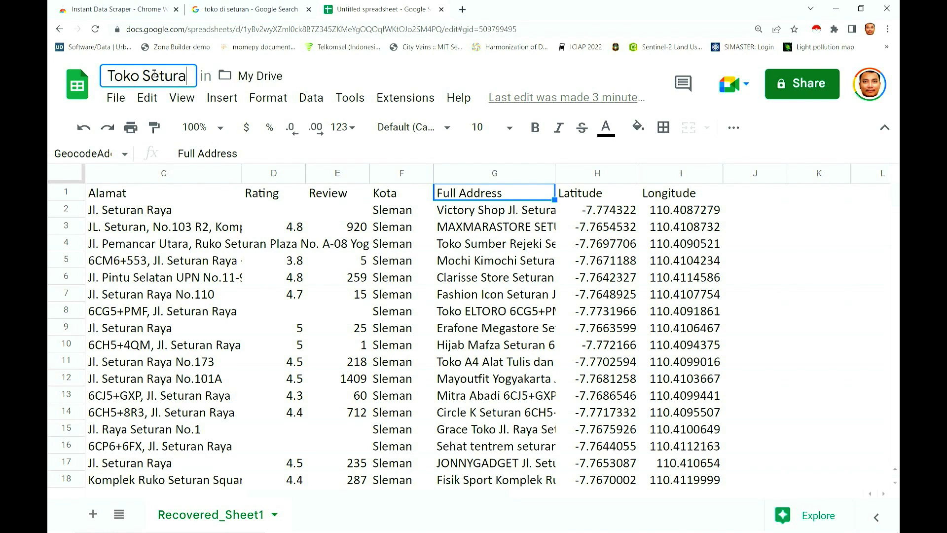
type("n")
key("Return")
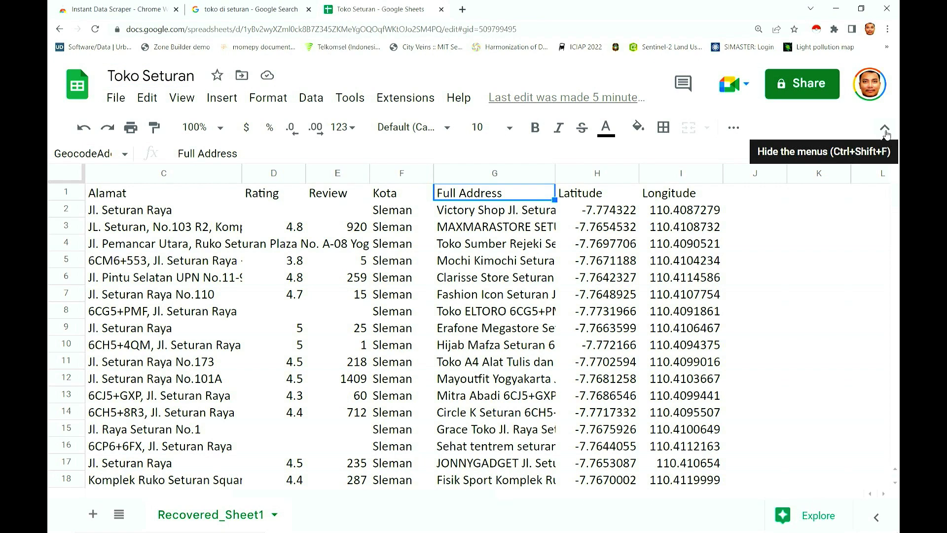
Step: Download the geocoded sheet as a Comma Separated Values (.csv) file
left_click(116, 98)
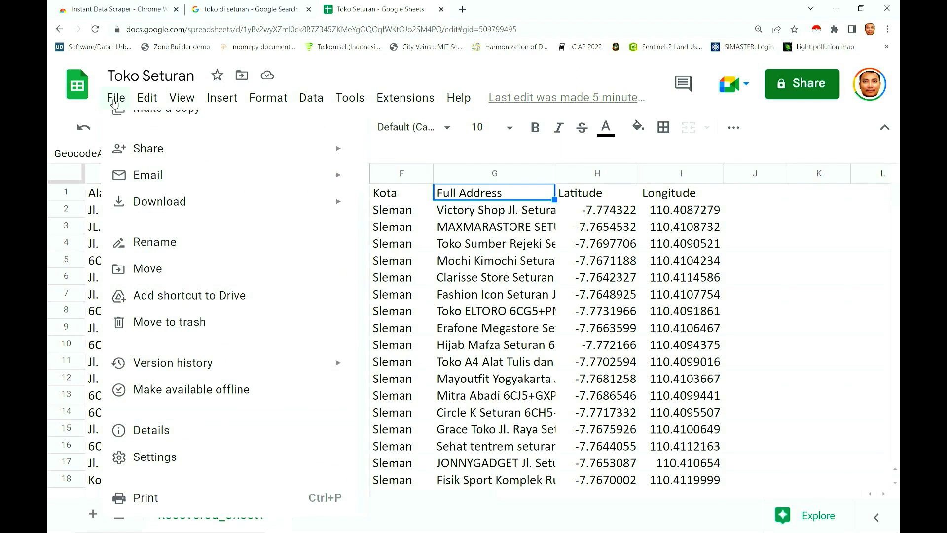
mouse_move(294, 202)
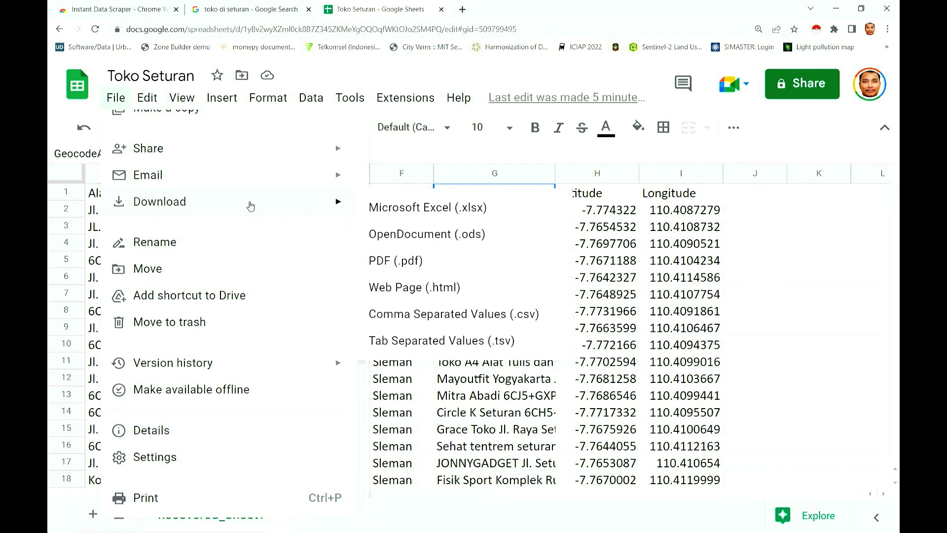
left_click(529, 322)
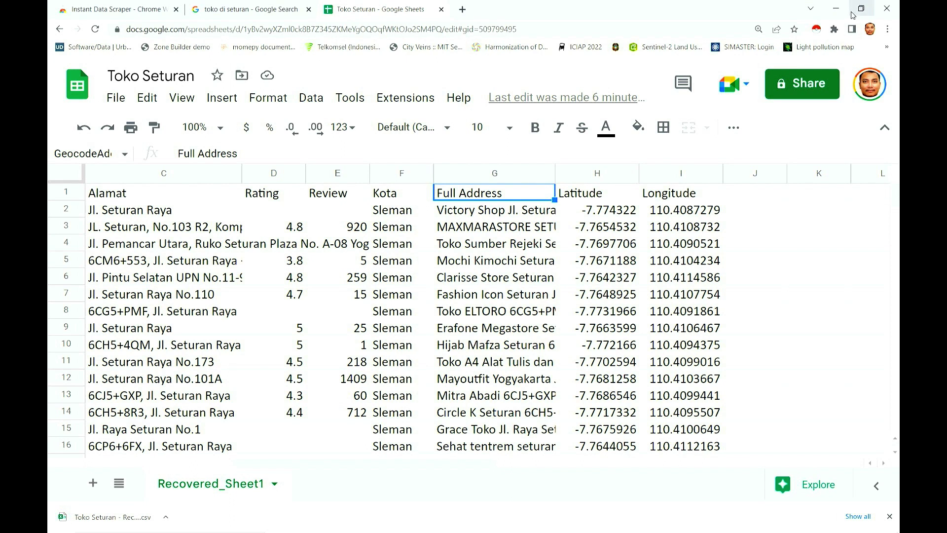
Step: Switch to QGIS, hide the gadm36_IDN_4 layer and show the Seturan area on the OpenStreetMap base map
left_click(834, 16)
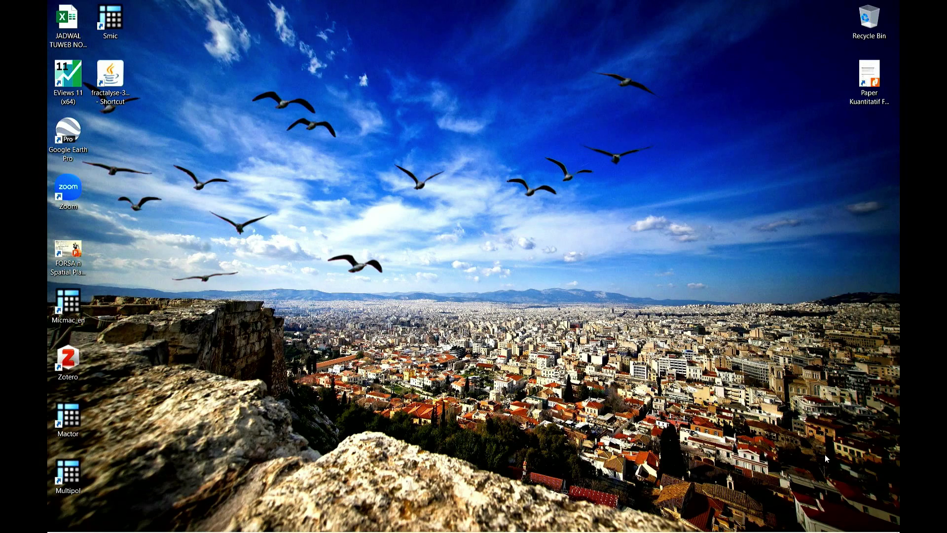
left_click(636, 526)
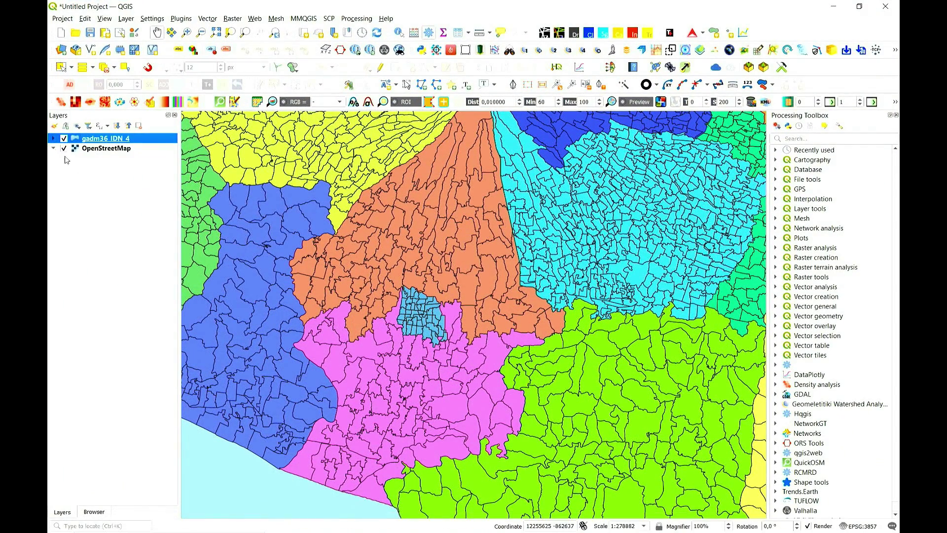
left_click(53, 138)
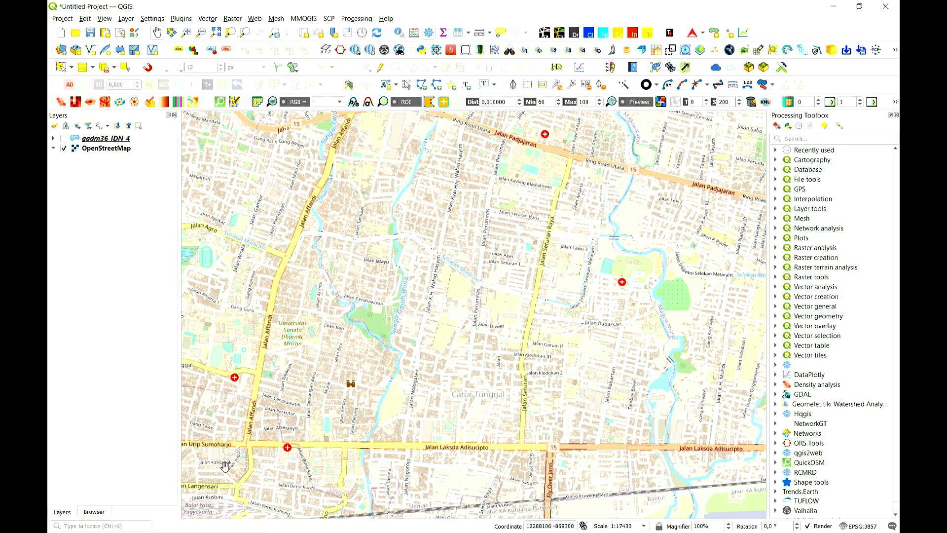
Step: Show the Browser panel, collapse the expanded Documents favourite and display the connections under XYZ Tiles
left_click(94, 511)
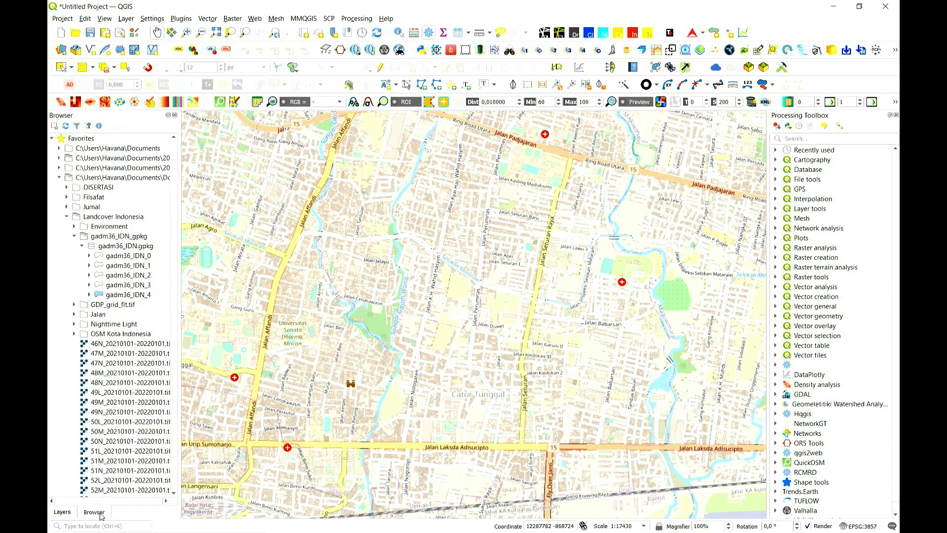
left_click(59, 178)
scroll(123, 345, "down", 5)
scroll(123, 348, "up", 10)
left_click(52, 255)
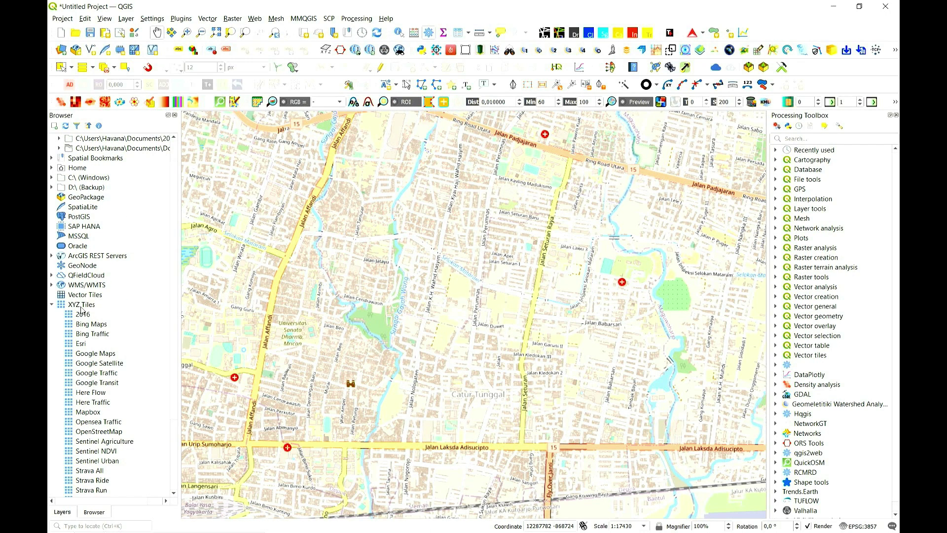
Step: Check the Browser Panel entry in the list of available panels and toolbars, and close the list without changes
right_click(800, 115)
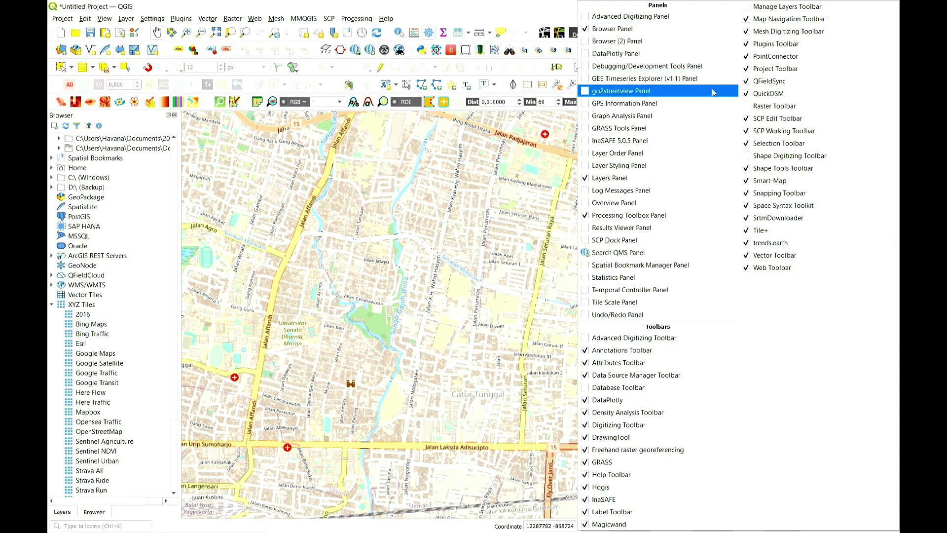
key("Escape")
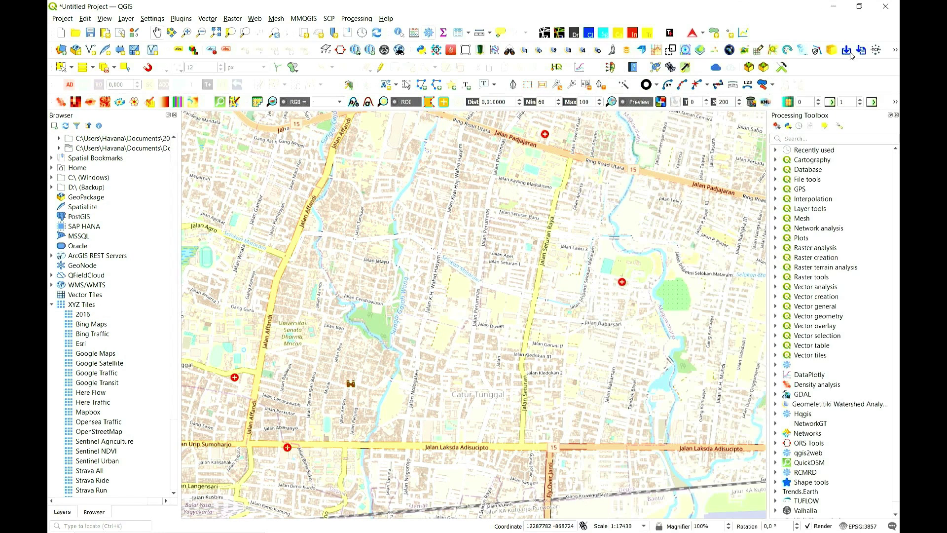
right_click(825, 33)
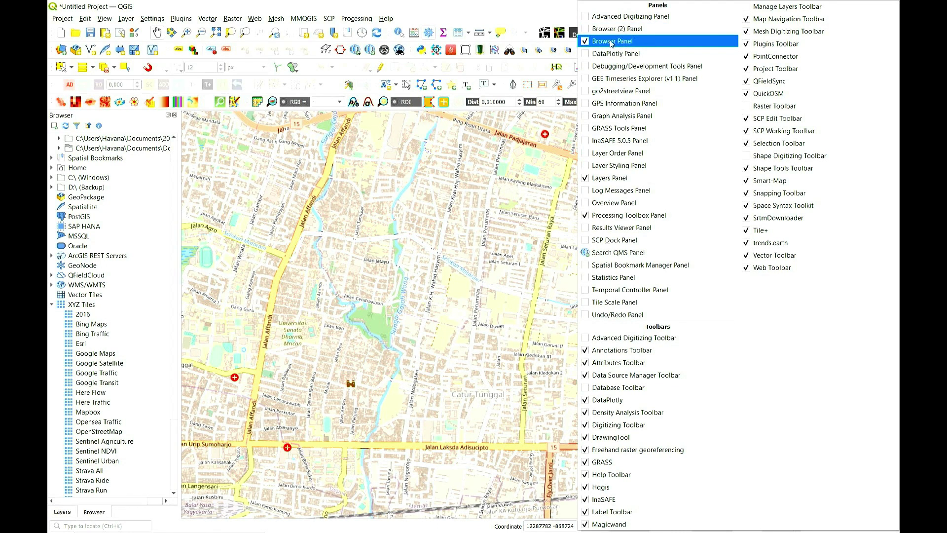
left_click(541, 15)
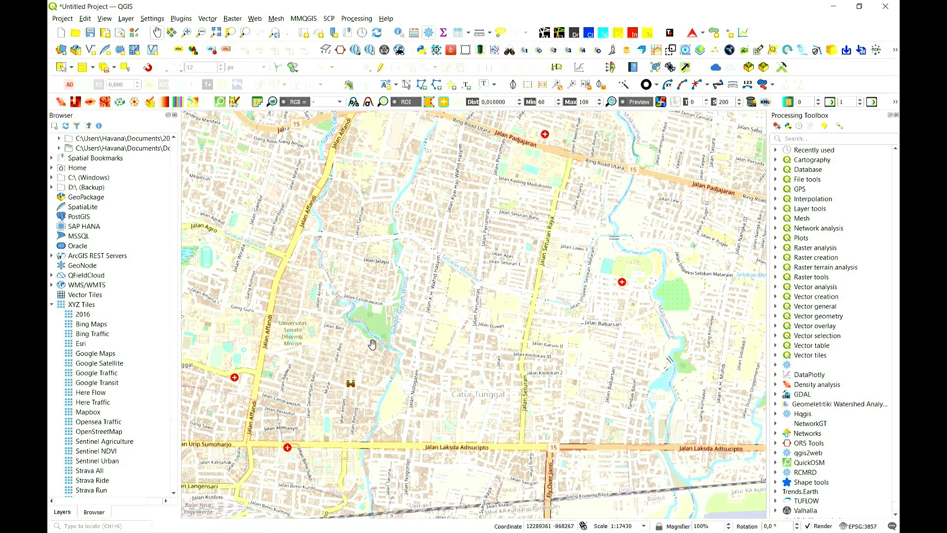
Step: Locate OpenStreetMap among the XYZ Tiles connections and return to the project's layer list
left_click(105, 433)
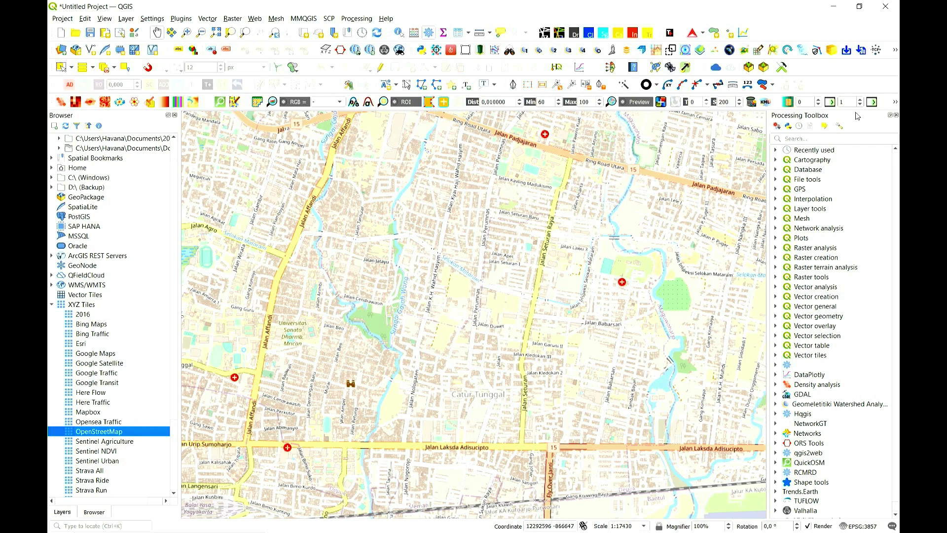
left_click(63, 512)
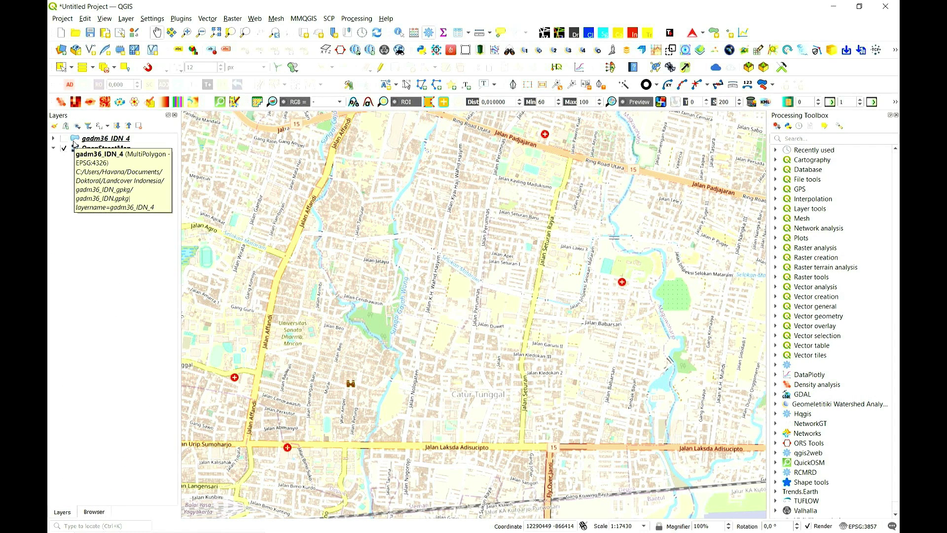
Step: Choose Toko Seturan - Recovered_Sheet1.csv from the Downloads folder as the source for a delimited text layer
left_click(61, 50)
left_click_drag(307, 78, 341, 130)
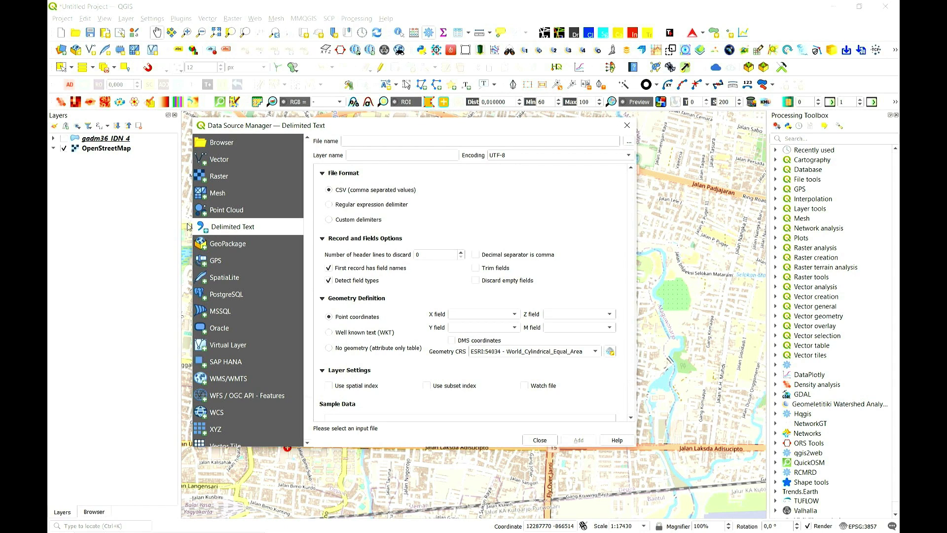
left_click(631, 143)
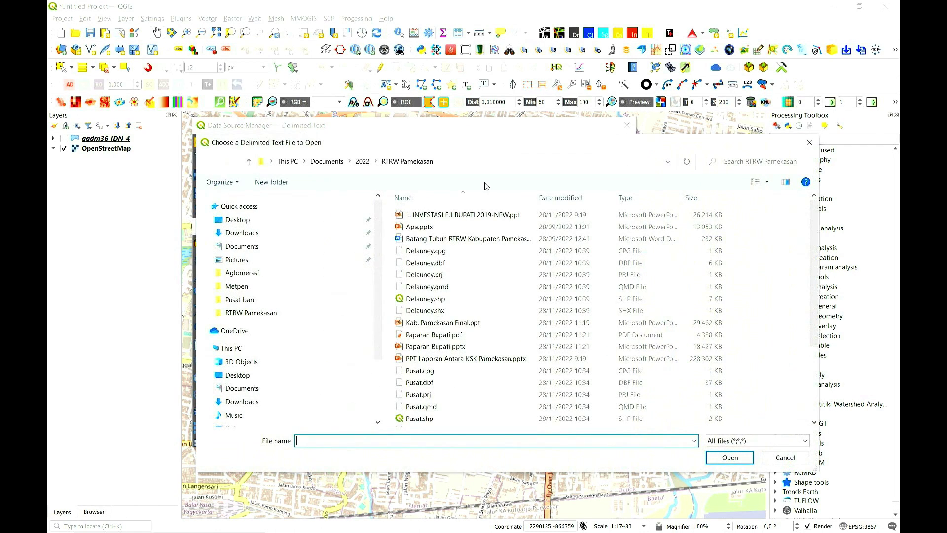
left_click(267, 239)
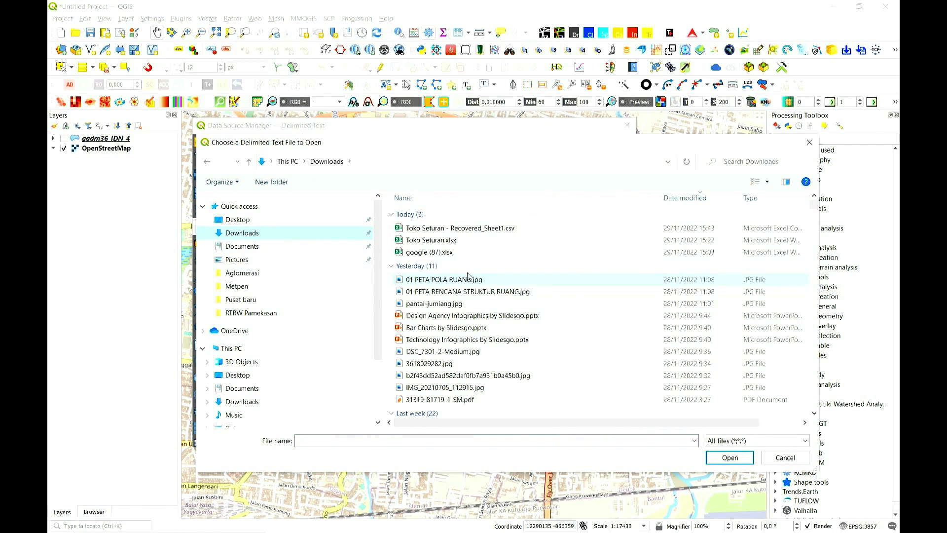
left_click(506, 229)
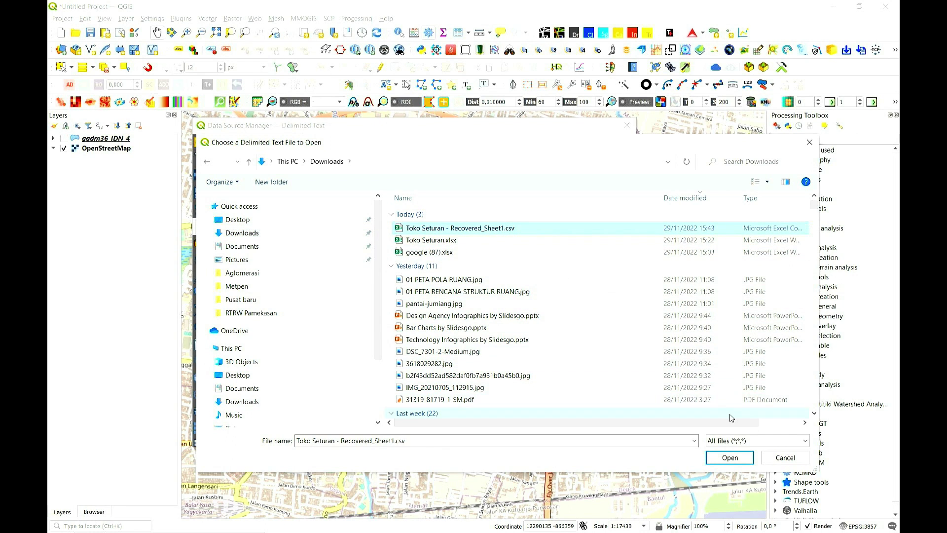
left_click(742, 463)
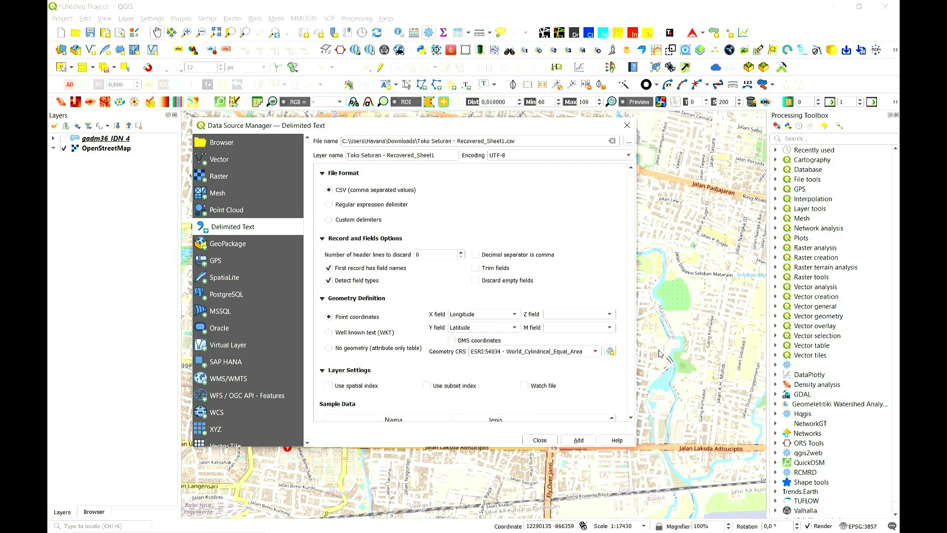
left_click(630, 143)
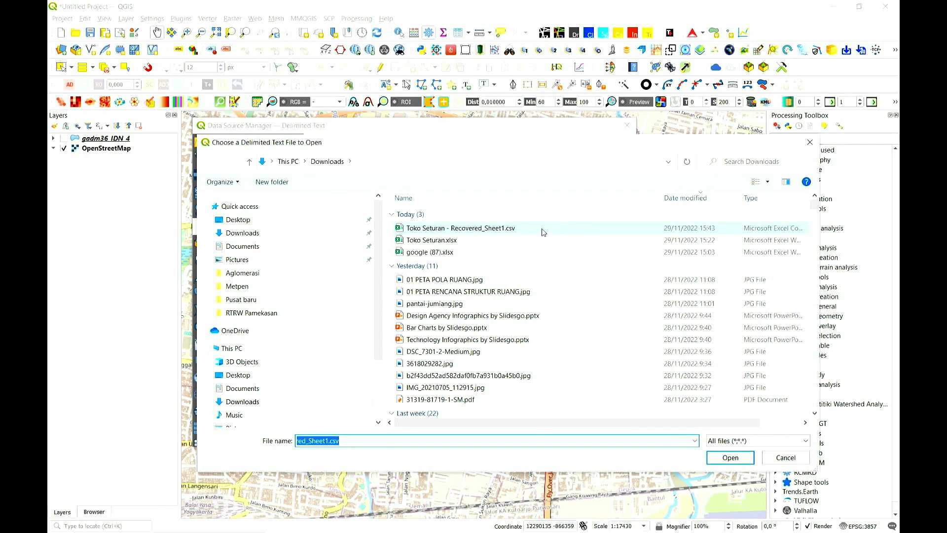
key("Return")
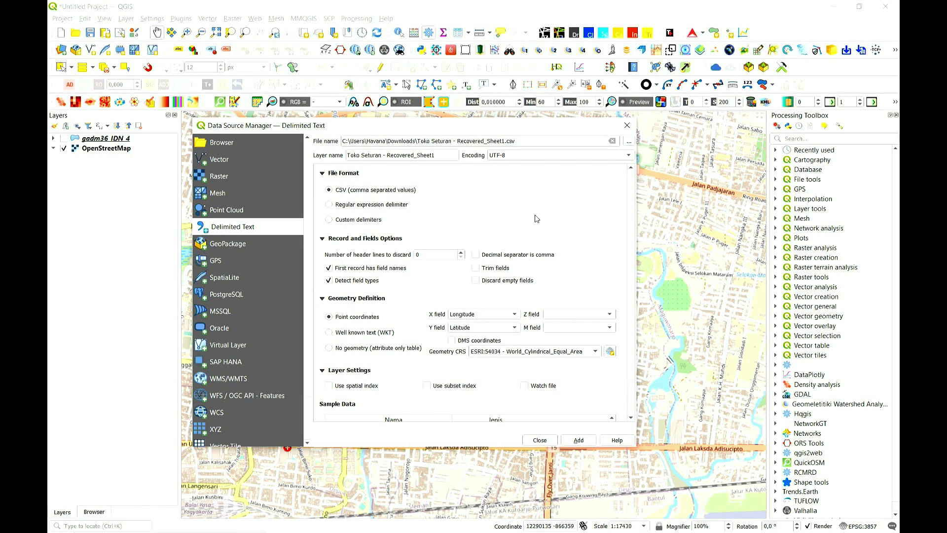
Step: Add the CSV as a point layer with Longitude as X and Latitude as Y, and zoom to the new layer
scroll(631, 271, "down", 1)
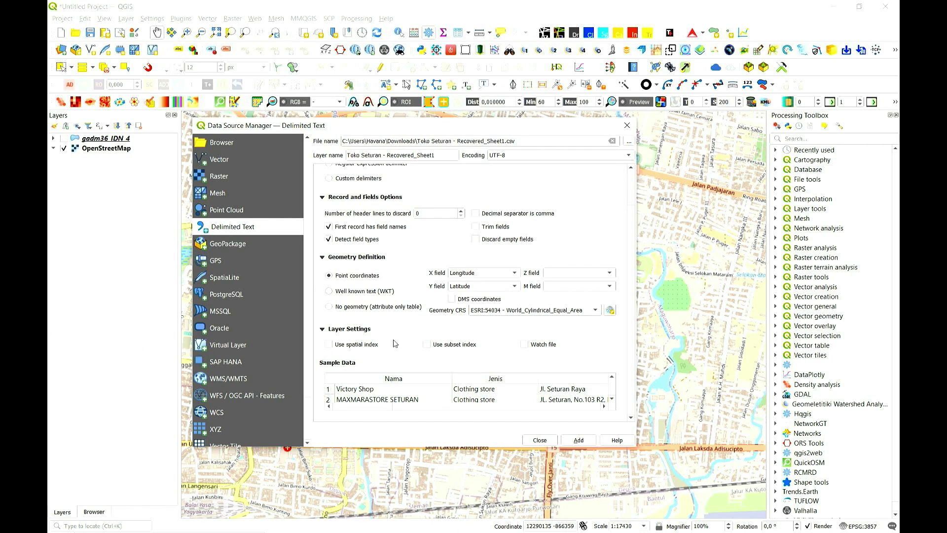
left_click(577, 442)
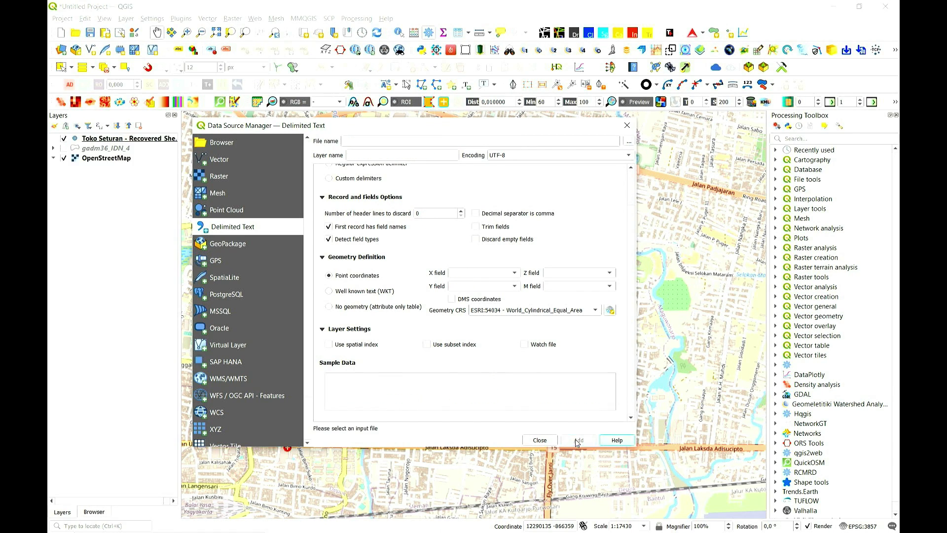
left_click(540, 440)
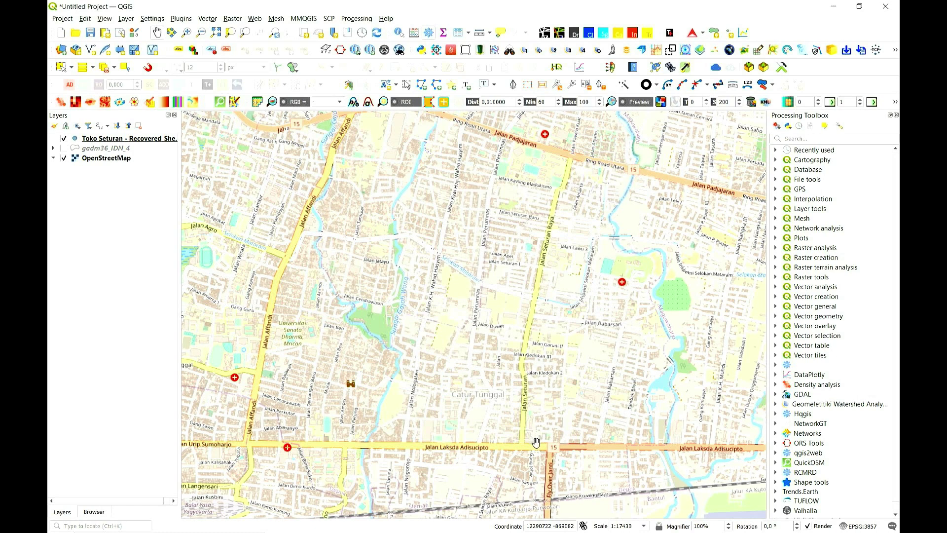
right_click(134, 141)
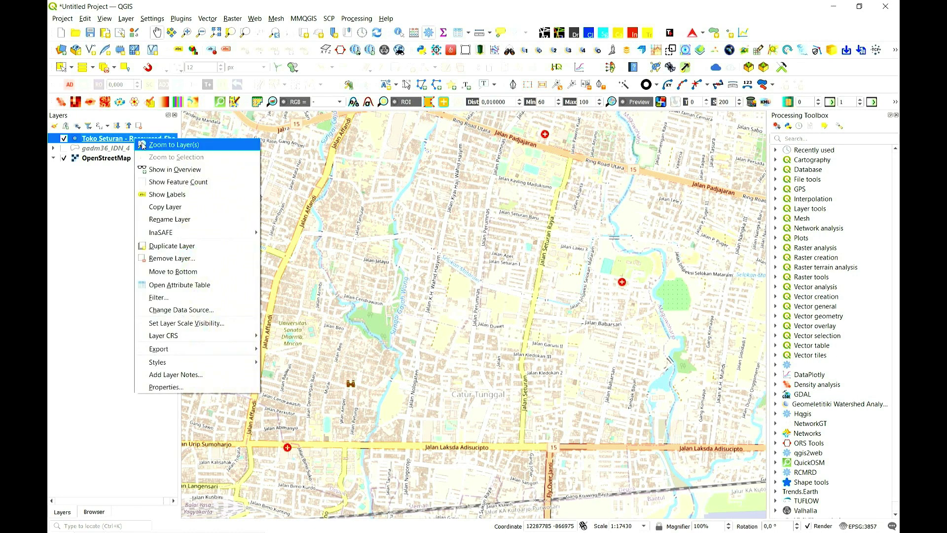
left_click(145, 147)
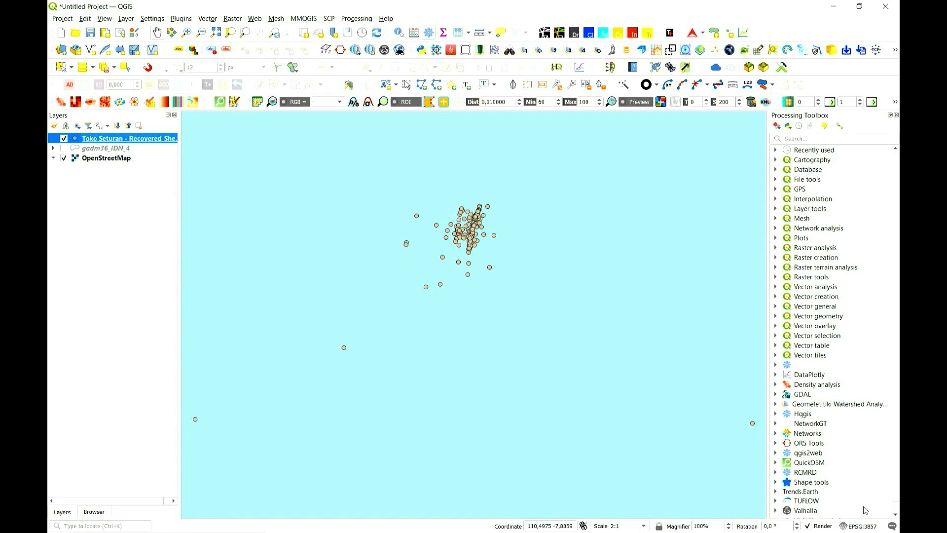
Step: Set the project coordinate reference system to World_Cylindrical_Equal_Area (ESRI:54034)
left_click(861, 526)
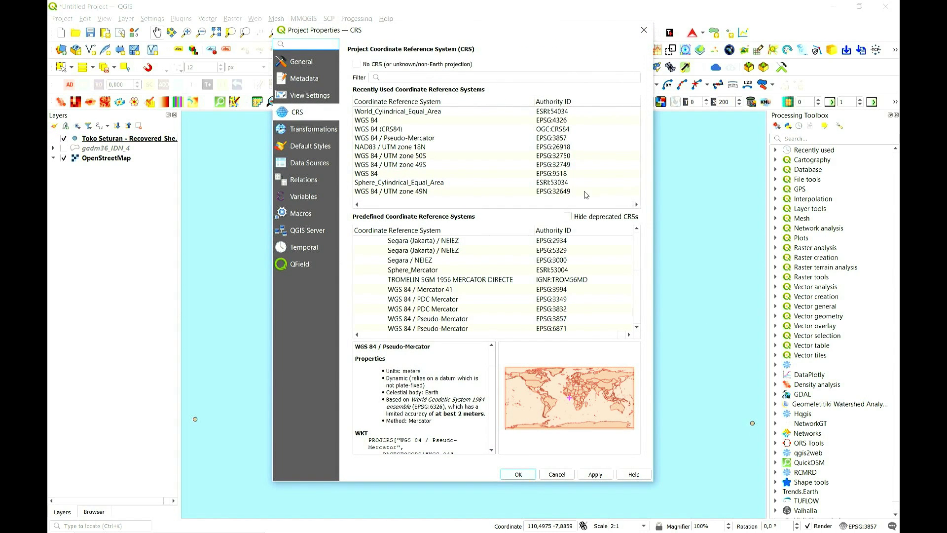
left_click(422, 111)
left_click(596, 475)
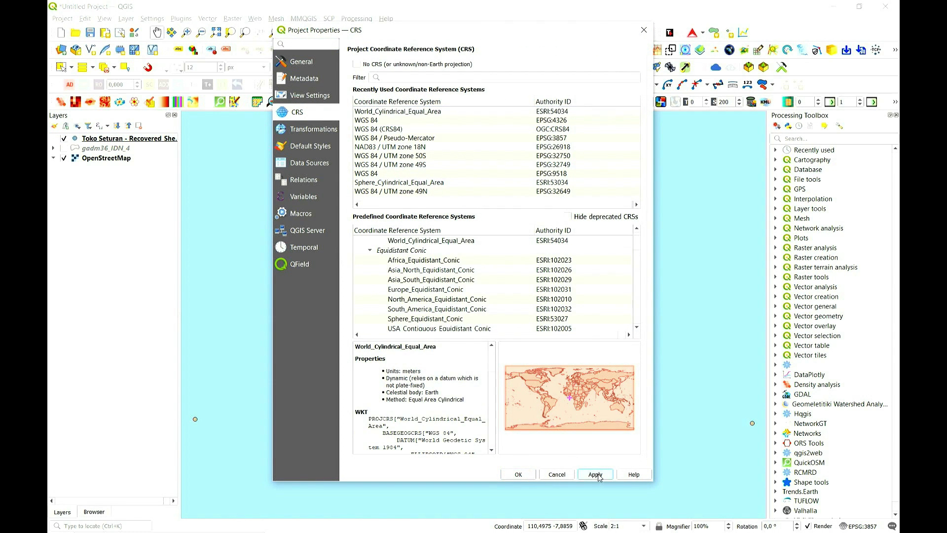
key("Escape")
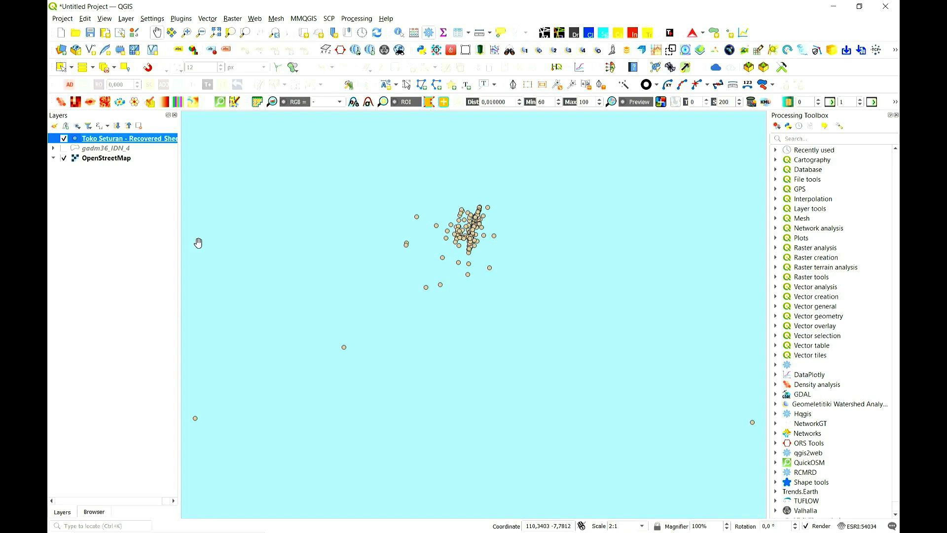
Step: Remove the OpenStreetMap base layer from the project
left_click(103, 161)
right_click(102, 160)
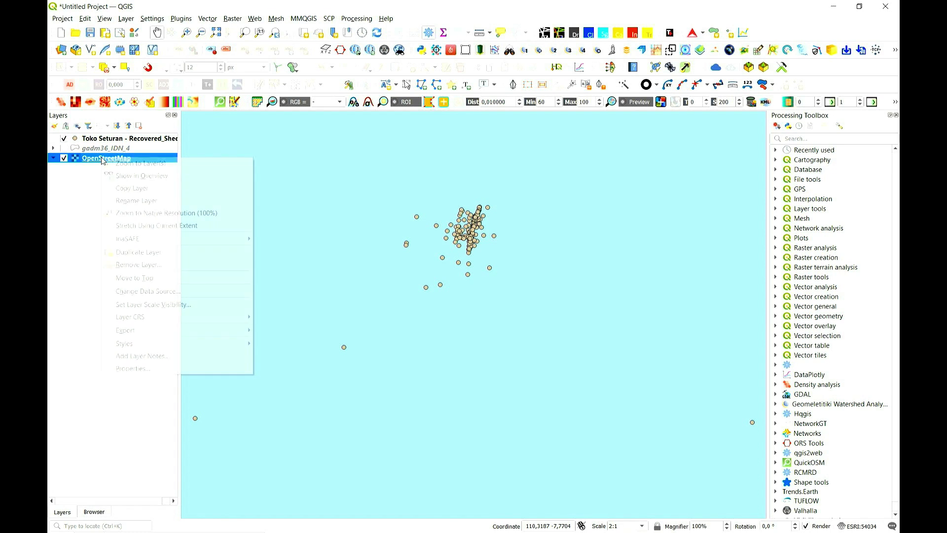
left_click(133, 265)
left_click(458, 279)
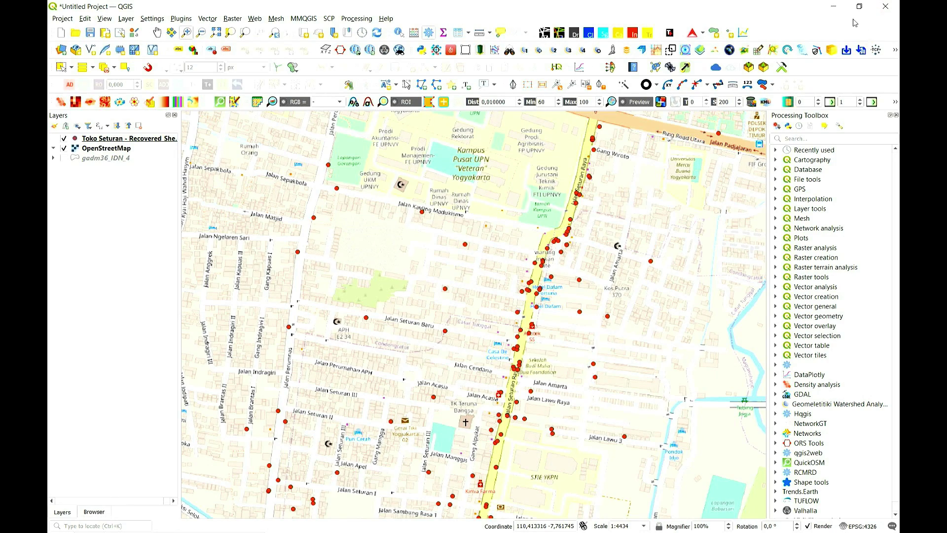
Step: Minimise QGIS and launch Google Earth Pro by searching for "googl" among the installed apps
left_click(833, 7)
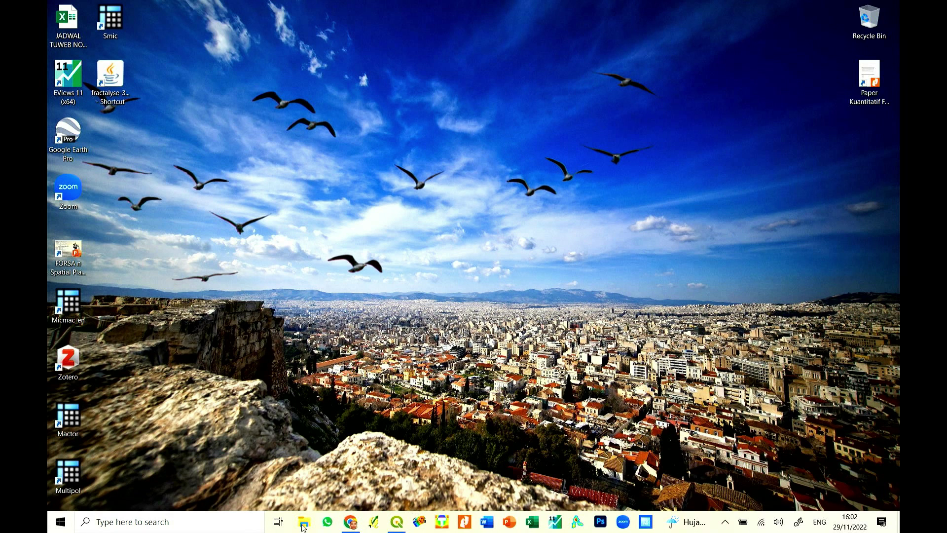
left_click(211, 526)
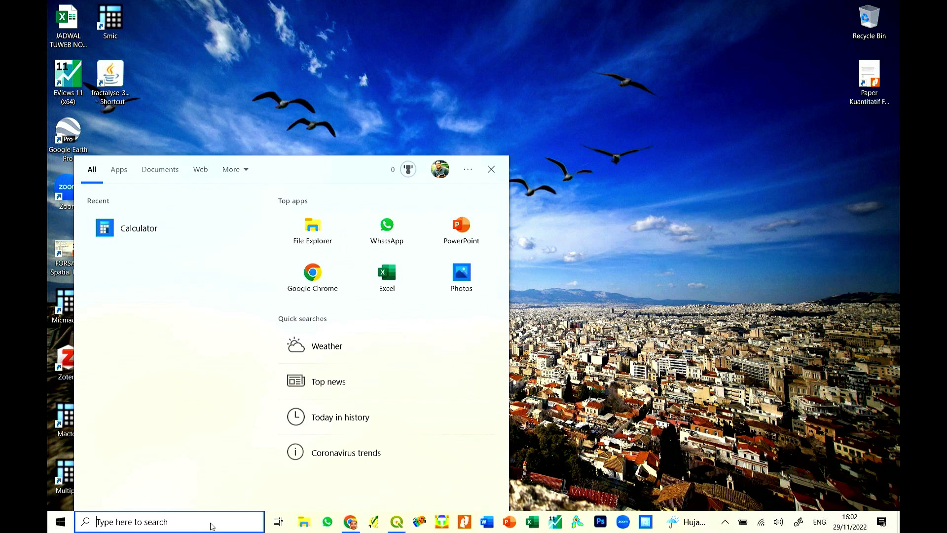
type("googl")
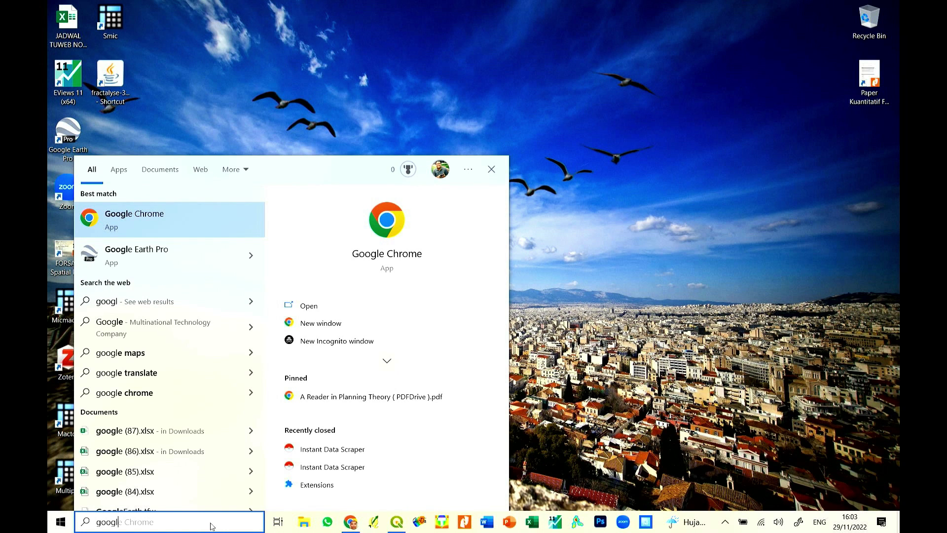
left_click(120, 259)
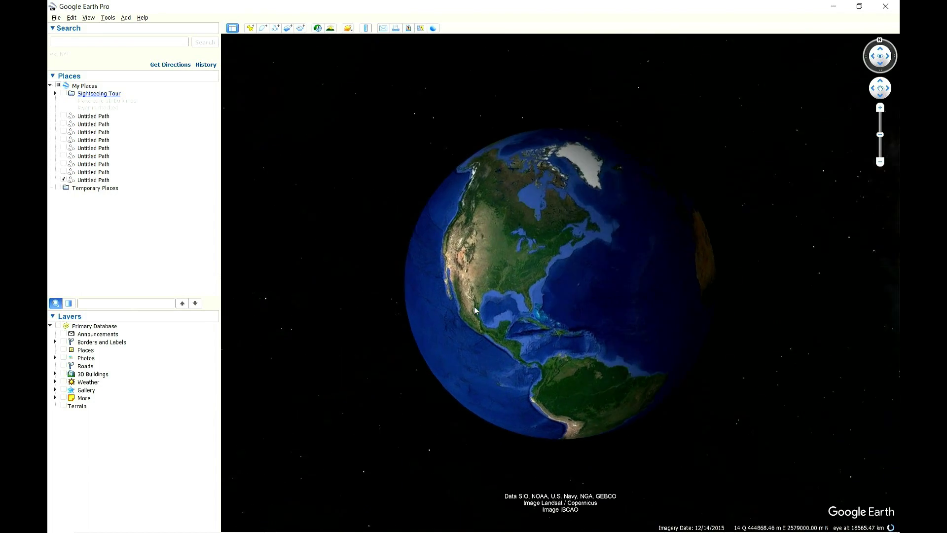
Step: Search Google Earth for "toko di seturan"
left_click(99, 42)
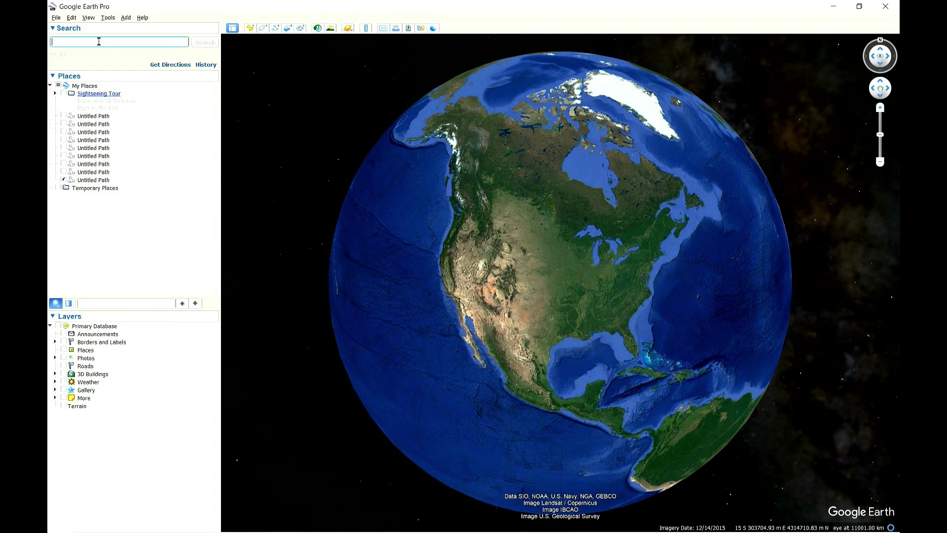
type("toko di")
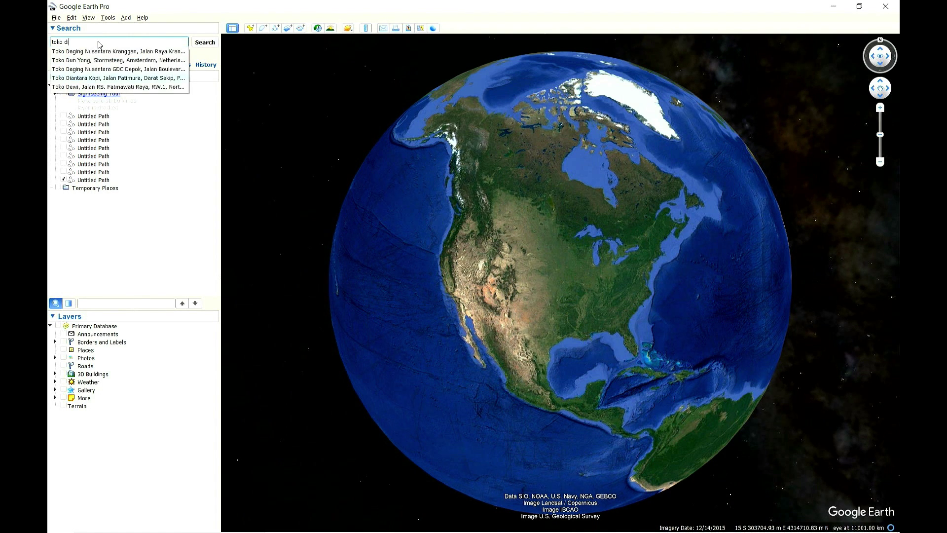
type(" seturan")
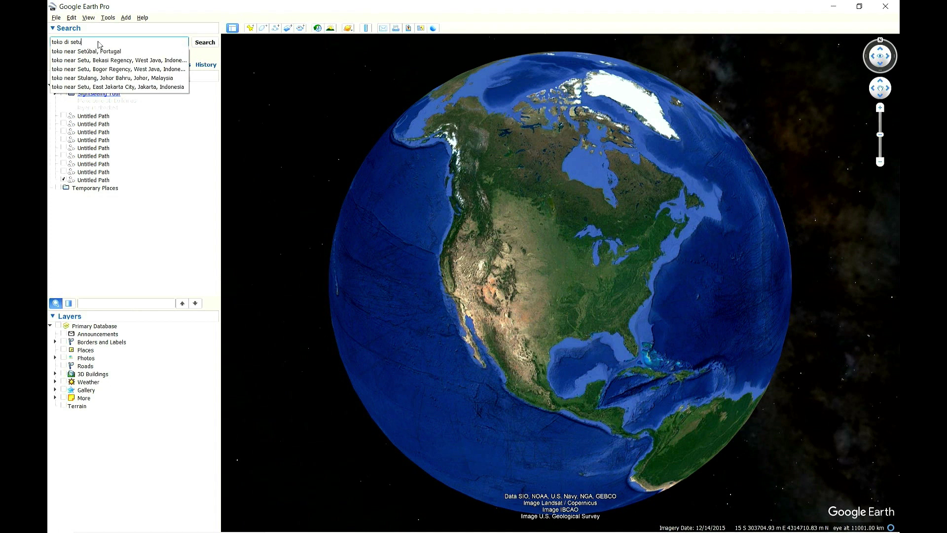
left_click(98, 41)
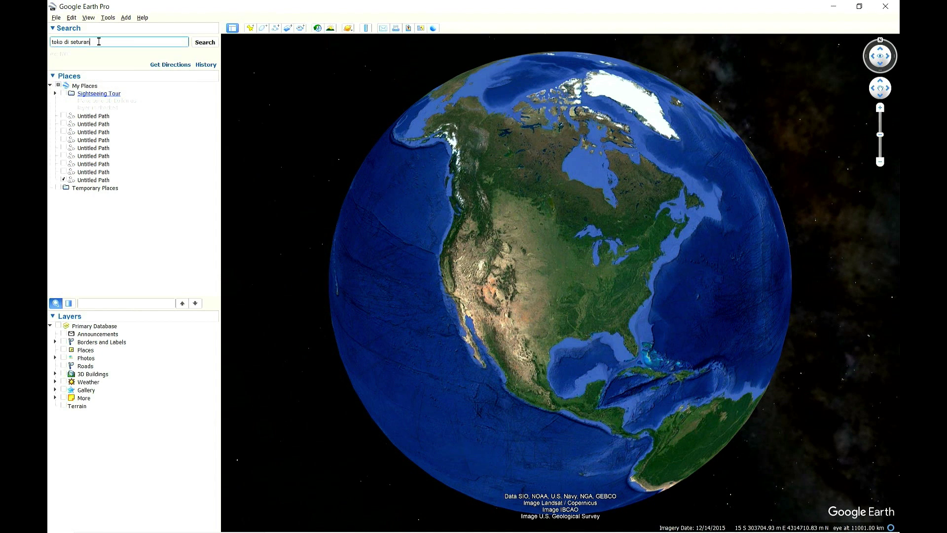
key("Return")
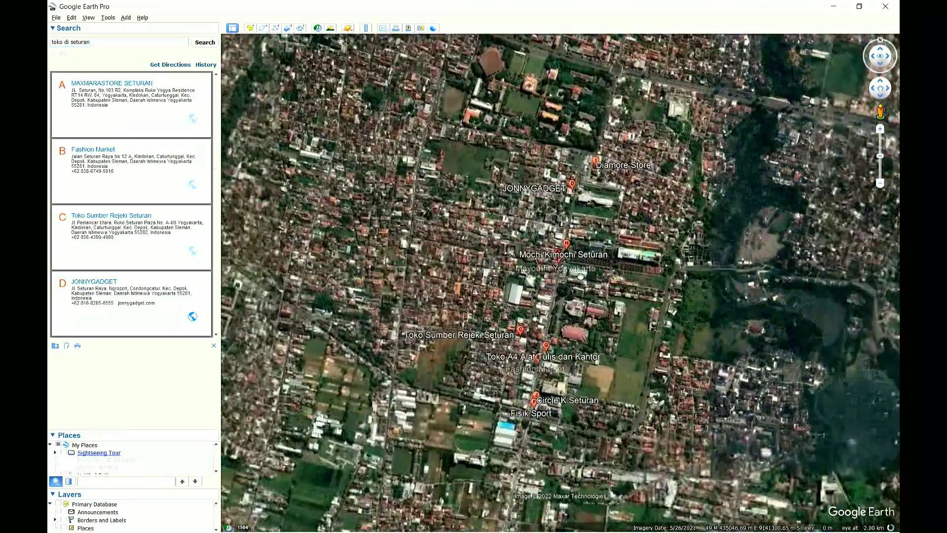
Step: Save the listed store search results to My Places and open the second page of results
scroll(570, 272, "up", 2)
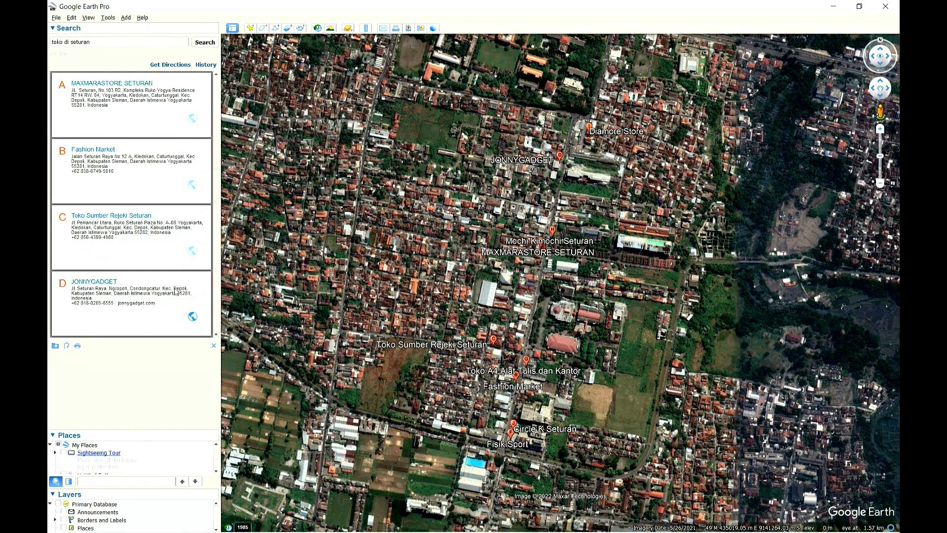
scroll(137, 289, "down", 5)
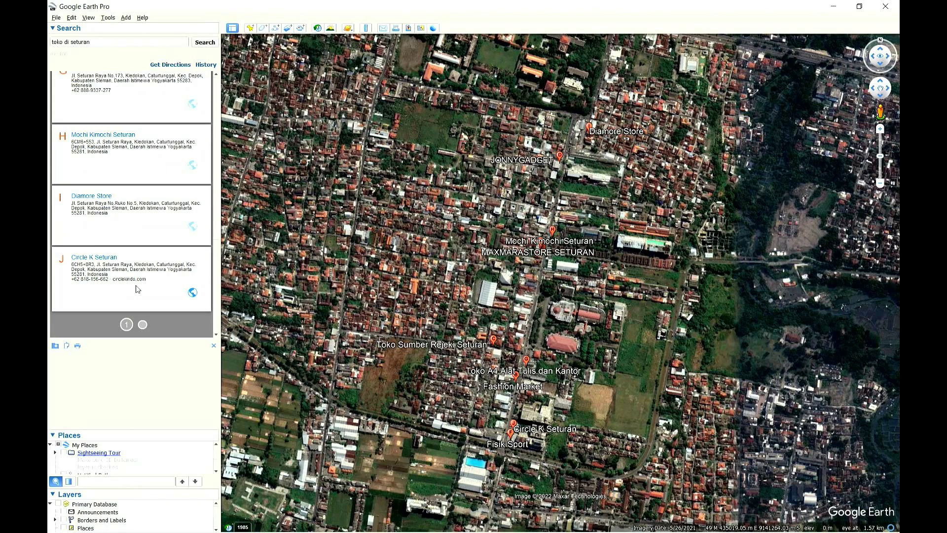
left_click(55, 346)
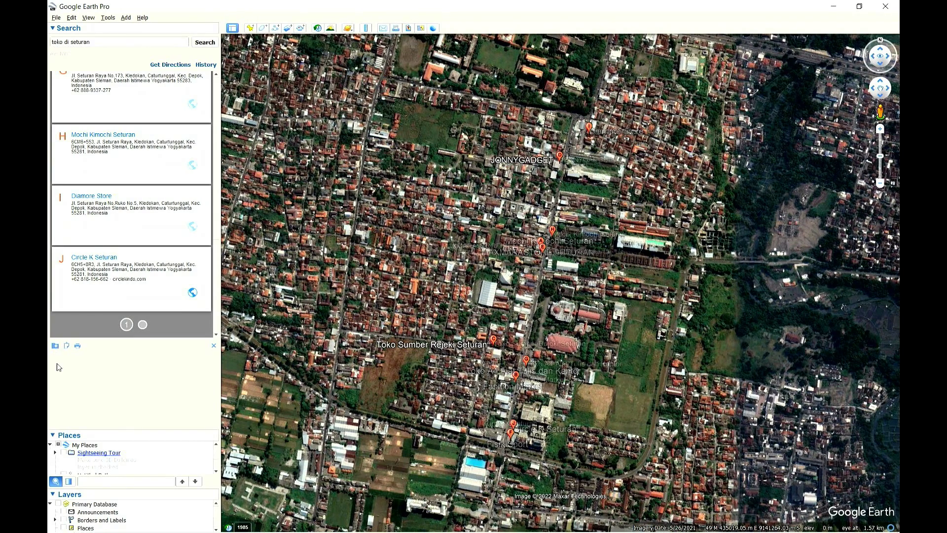
left_click(143, 324)
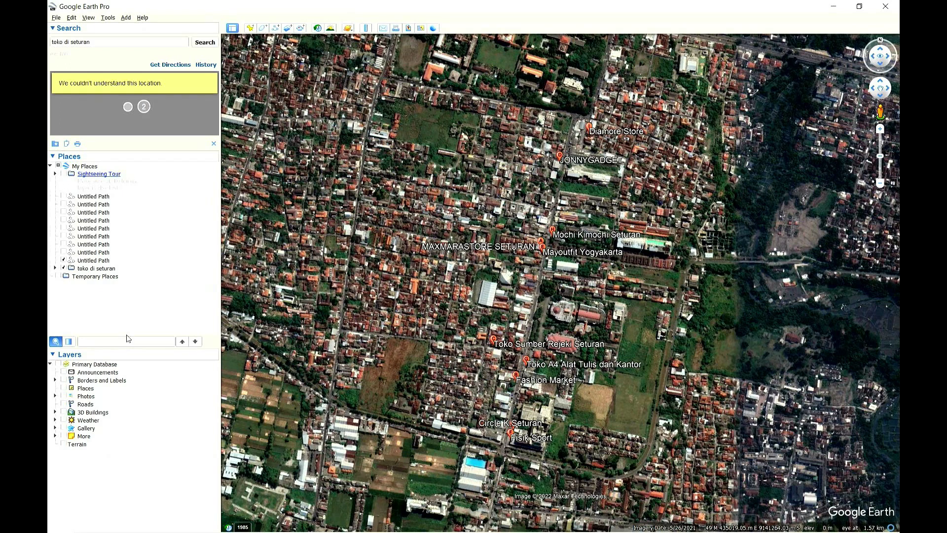